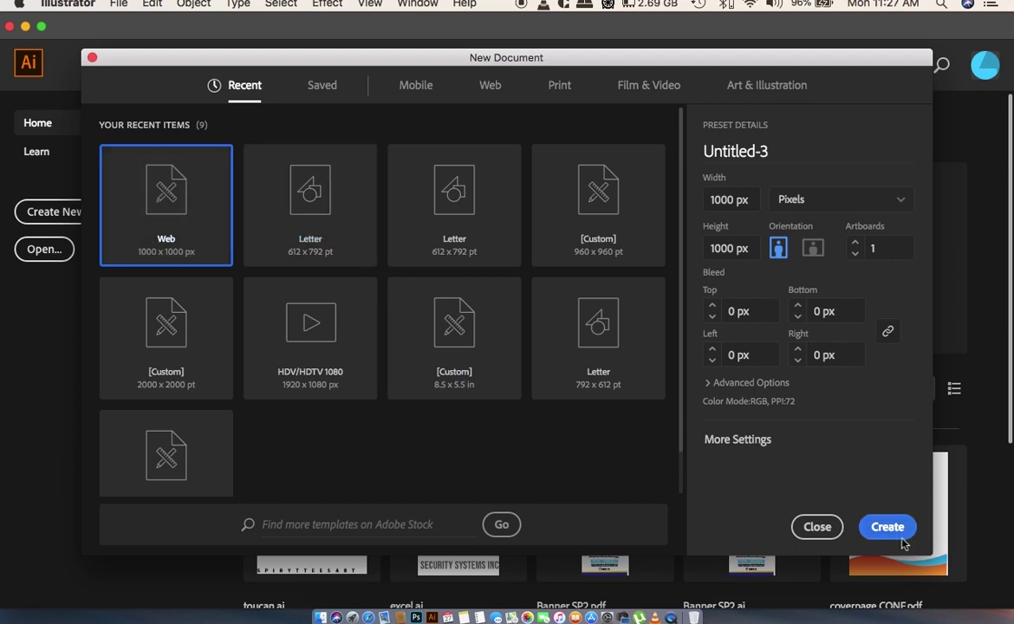
- Create a new Web-preset document sized 1000 × 1000 px
{"action": "left_click", "coordinate": [880, 531]}
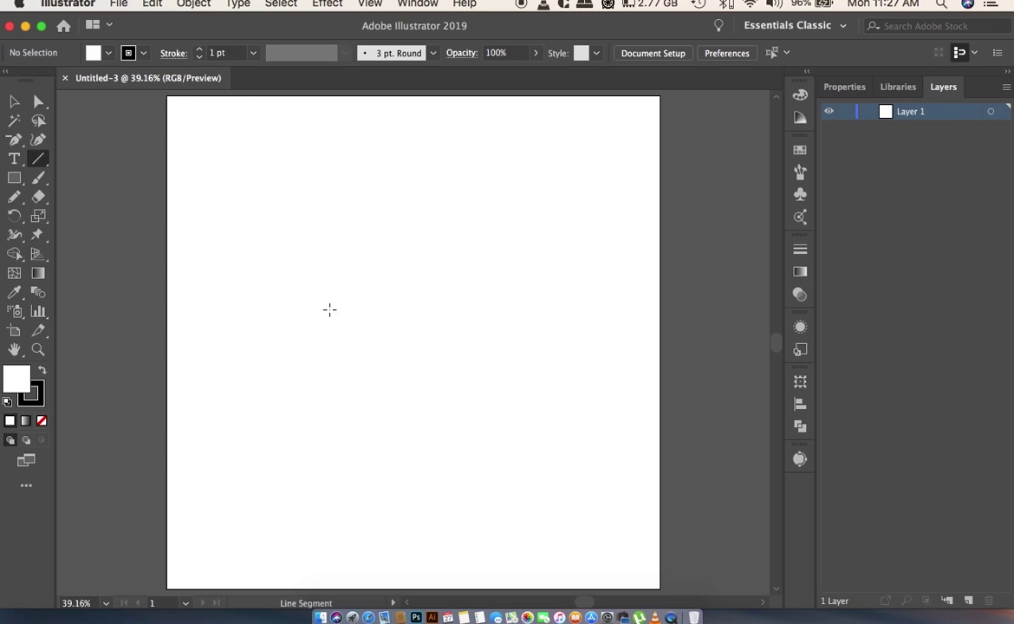
- Place the sketch photo '2020-01-27 9.35.21 AM.jpeg' across the artboard's middle
{"action": "left_click", "coordinate": [120, 7]}
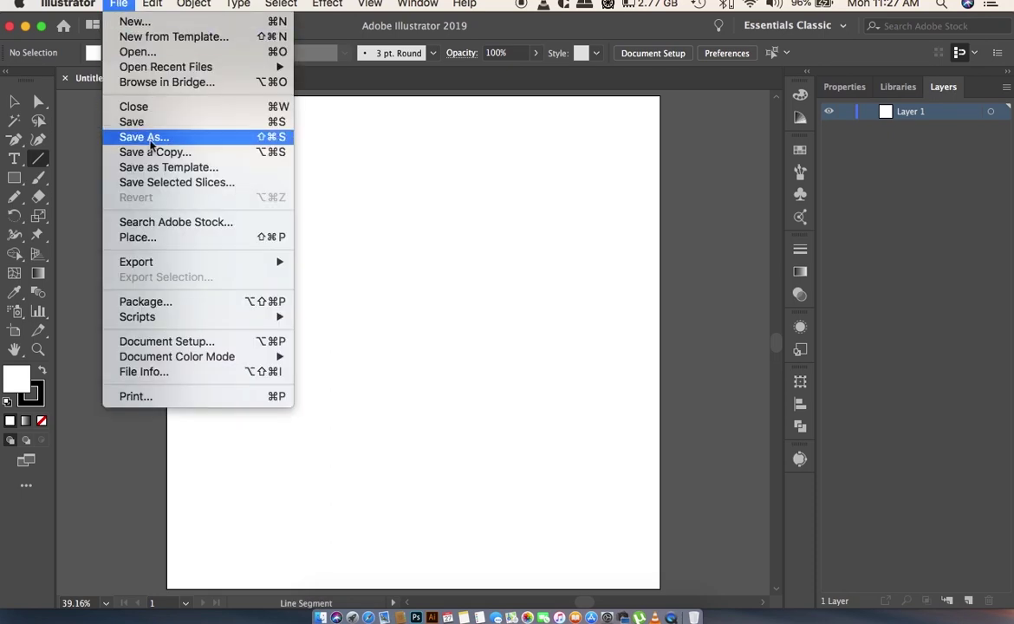
{"action": "left_click", "coordinate": [154, 228]}
{"action": "left_click", "coordinate": [402, 127]}
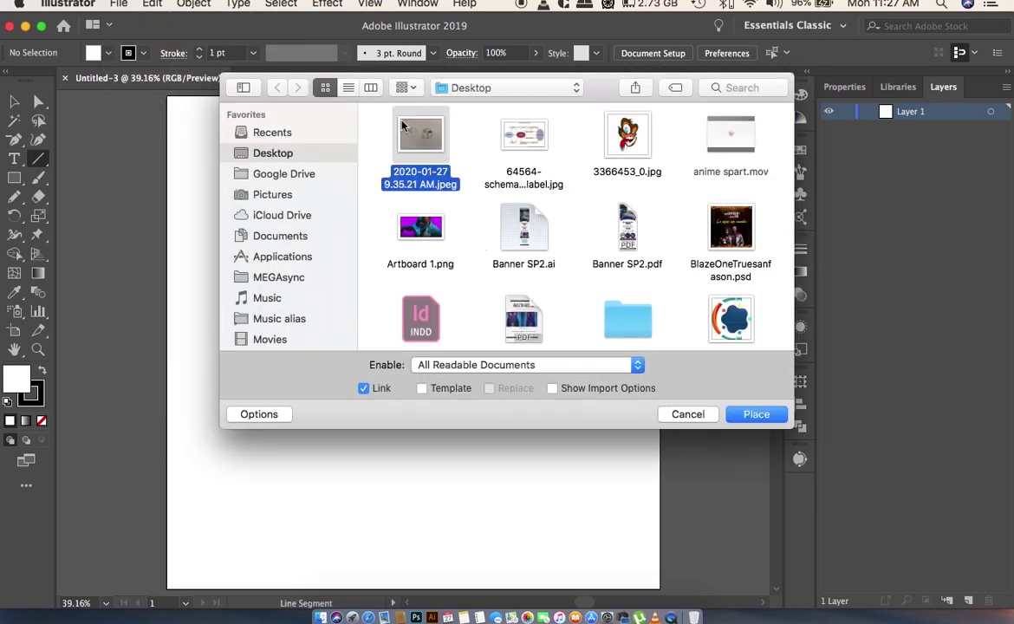
{"action": "left_click", "coordinate": [755, 417]}
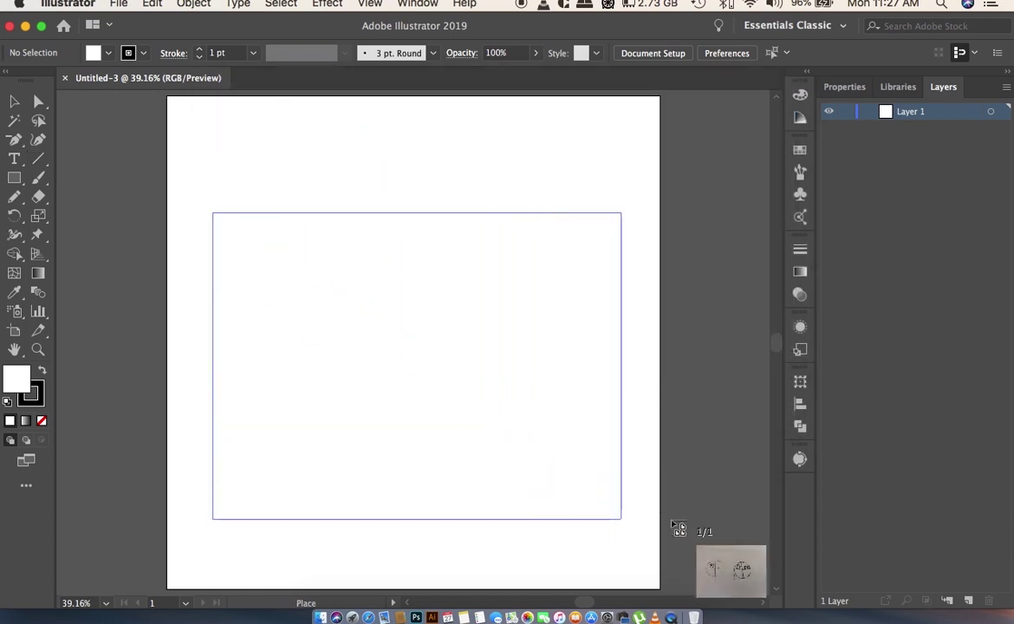
{"action": "left_click_drag", "start_coordinate": [470, 400], "coordinate": [679, 526]}
{"action": "key", "text": "backslash"}
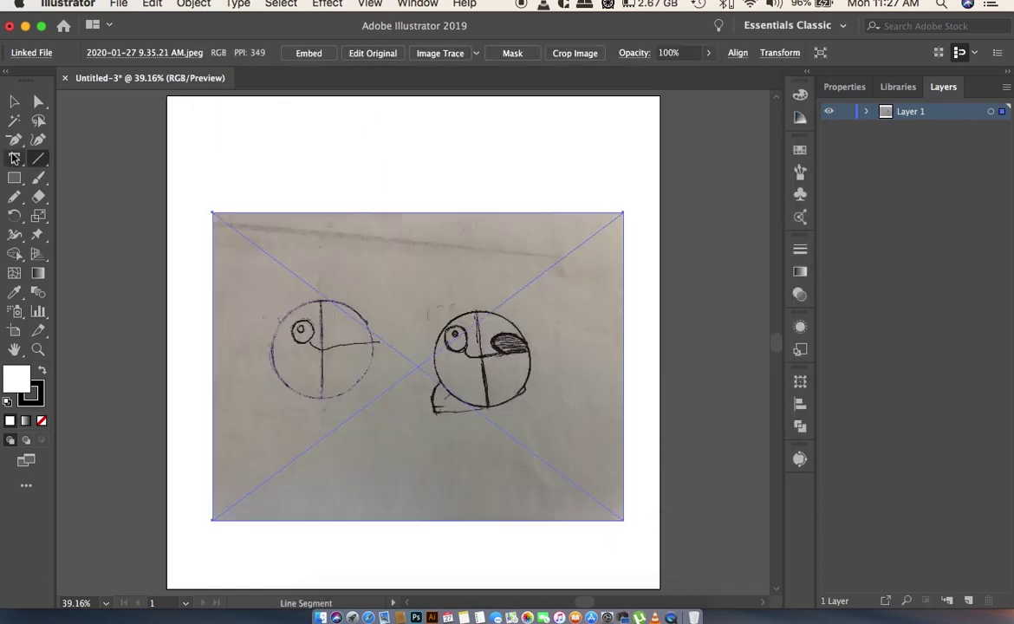
- Select the Ellipse tool and turn on the rulers
{"action": "left_click", "coordinate": [13, 178]}
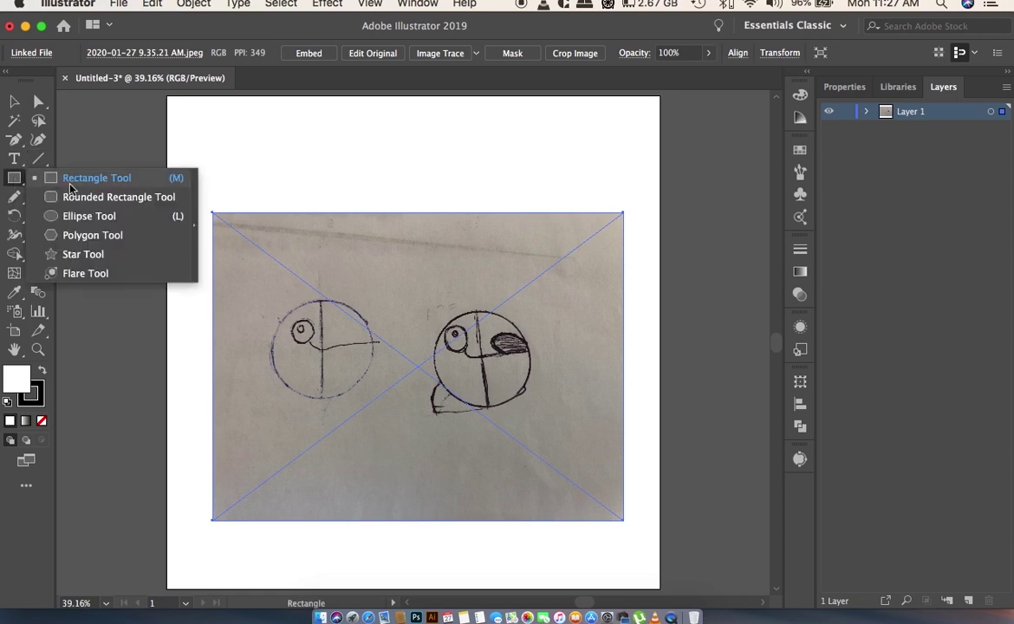
{"action": "left_click", "coordinate": [95, 216]}
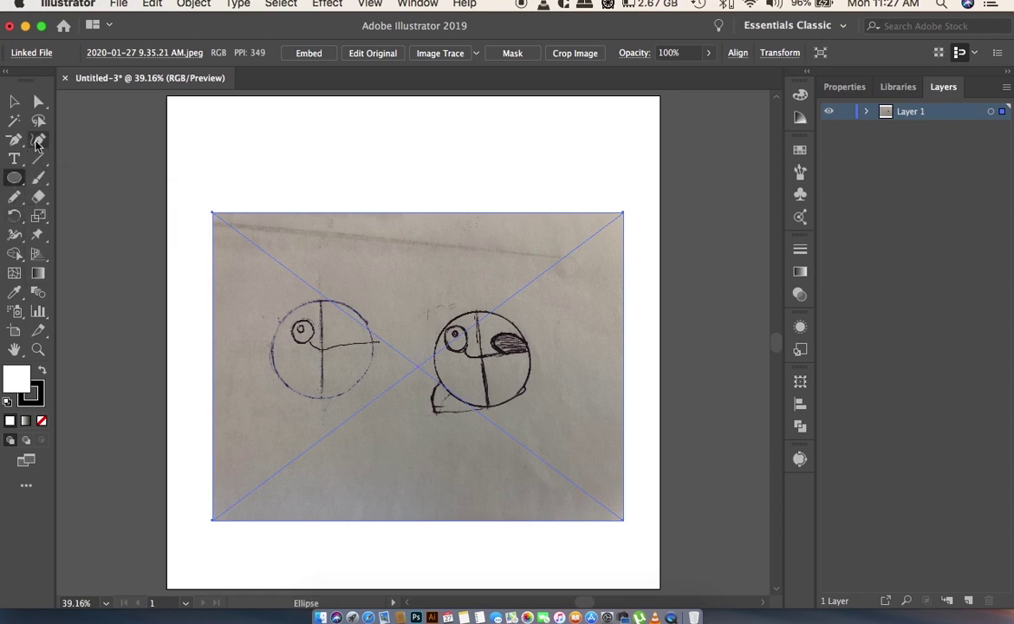
{"action": "key", "text": "super+r"}
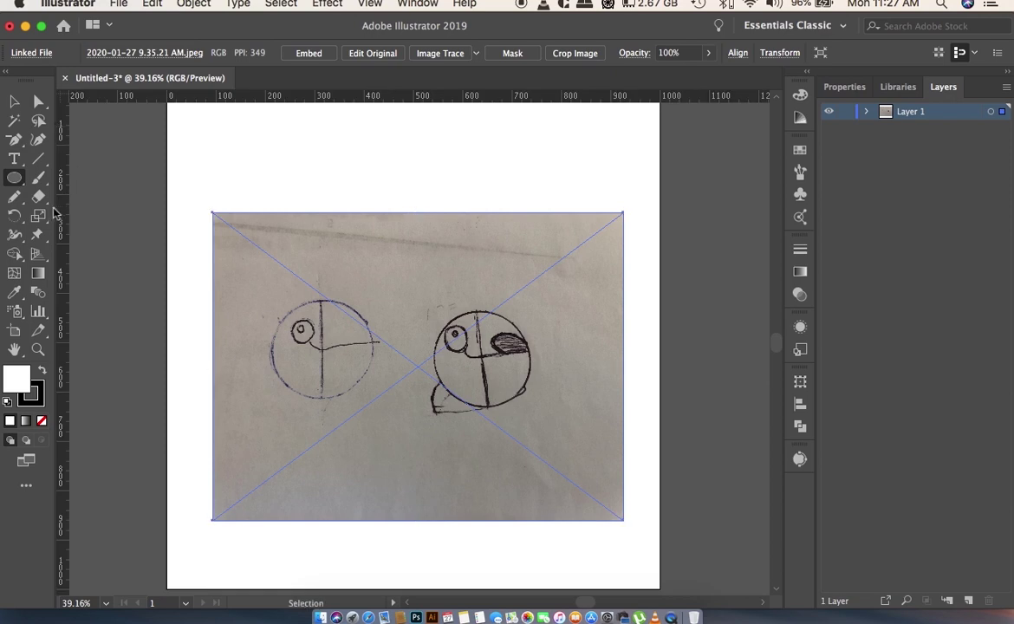
- Add a vertical guide and a horizontal guide at the circles' tops
{"action": "mouse_move", "coordinate": [62, 199]}
{"action": "left_mouse_down"}
{"action": "mouse_move", "coordinate": [458, 243]}
{"action": "mouse_move", "coordinate": [435, 254]}
{"action": "left_mouse_up"}
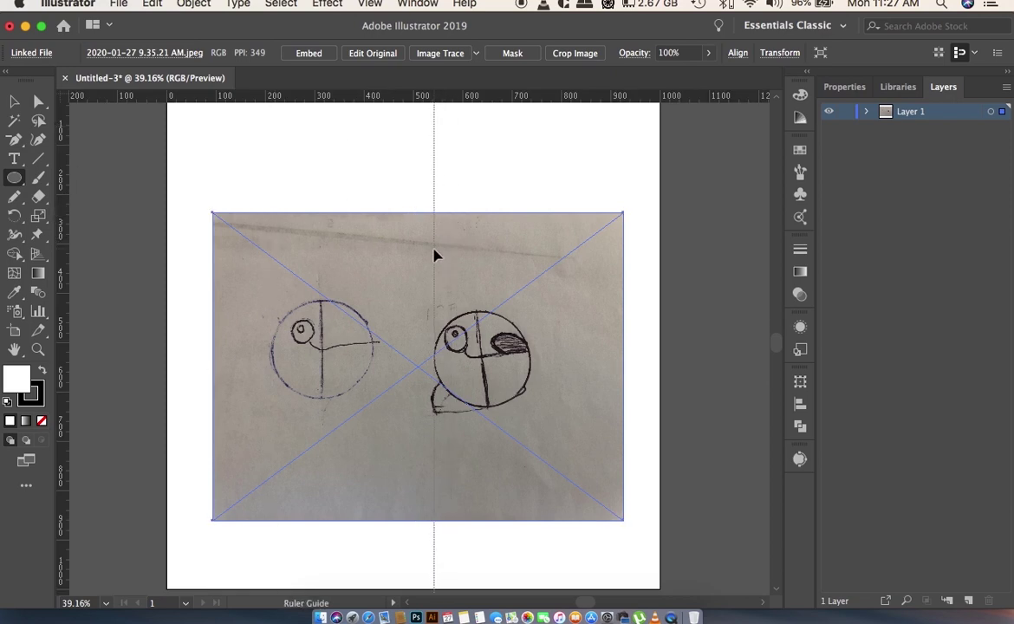
{"action": "left_click_drag", "start_coordinate": [507, 97], "coordinate": [547, 310]}
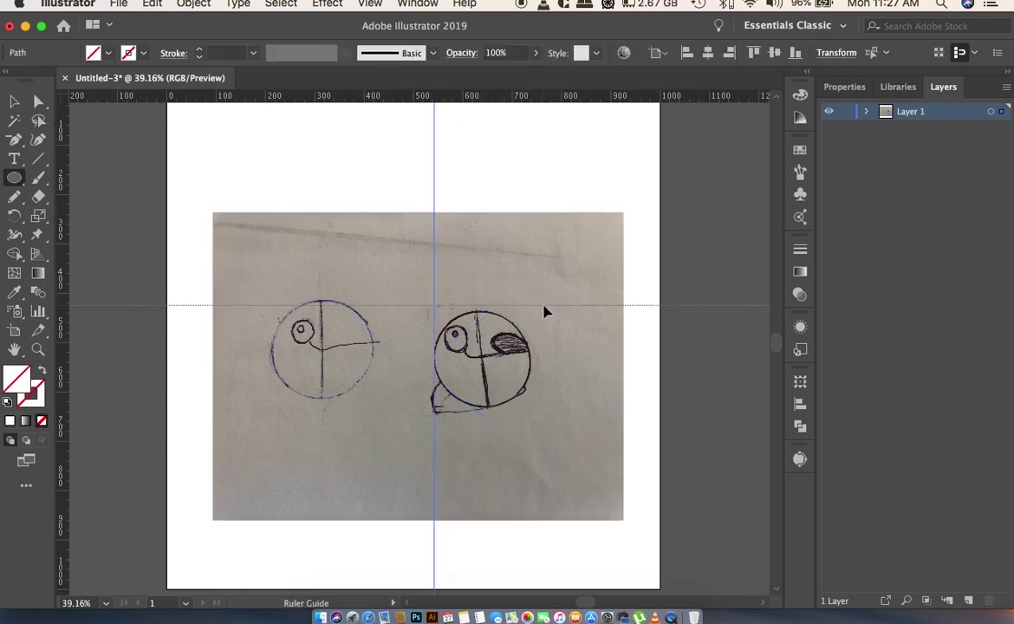
{"action": "left_click_drag", "start_coordinate": [546, 317], "coordinate": [546, 311]}
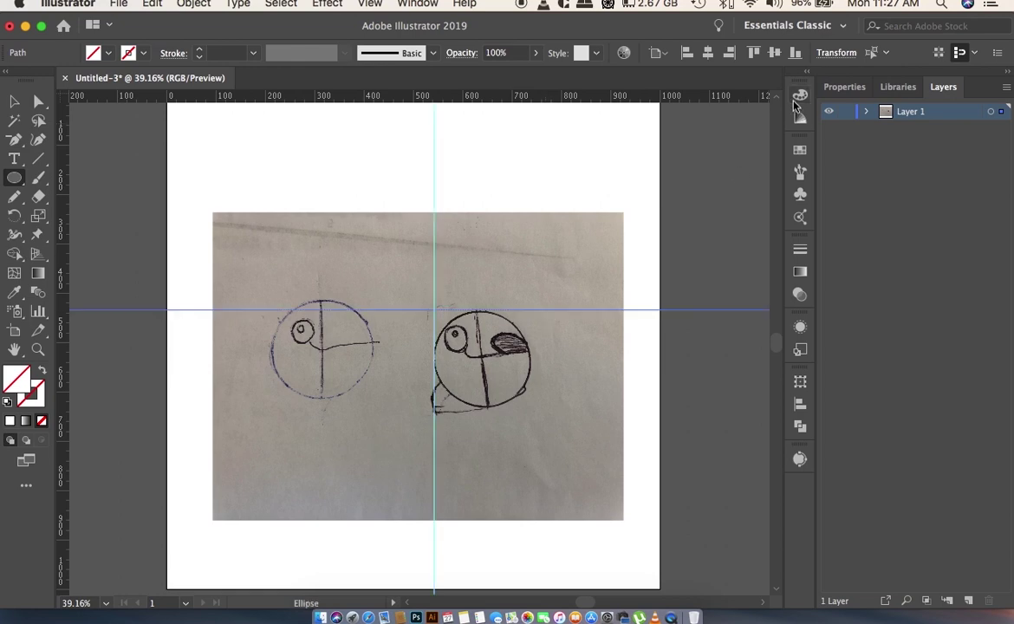
- Fade the linked sketch to 17% opacity, then draw a head circle from the guide intersection
{"action": "left_click", "coordinate": [991, 112]}
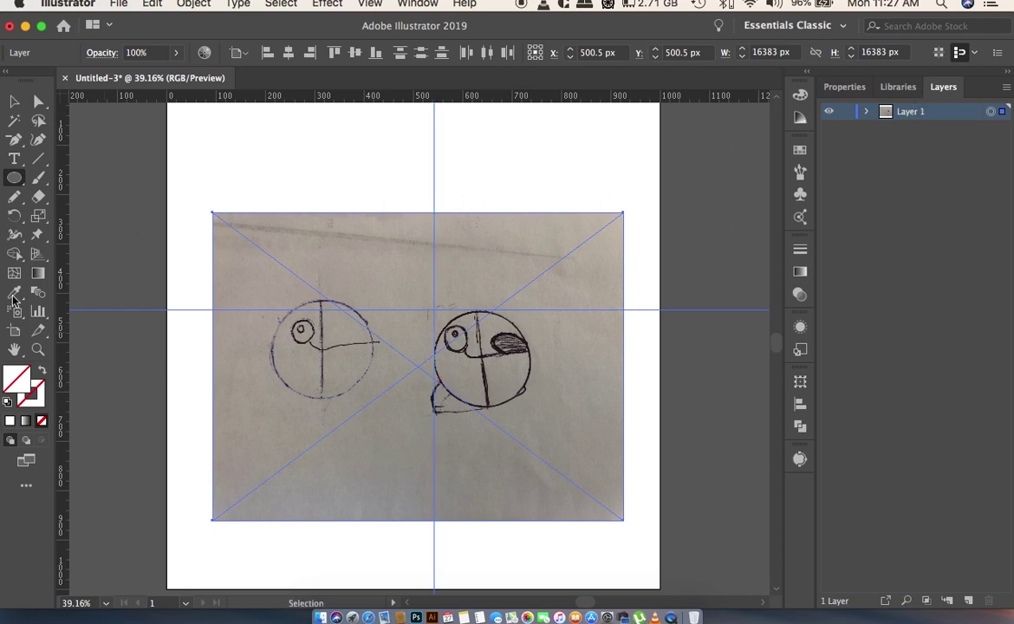
{"action": "left_click", "coordinate": [14, 102]}
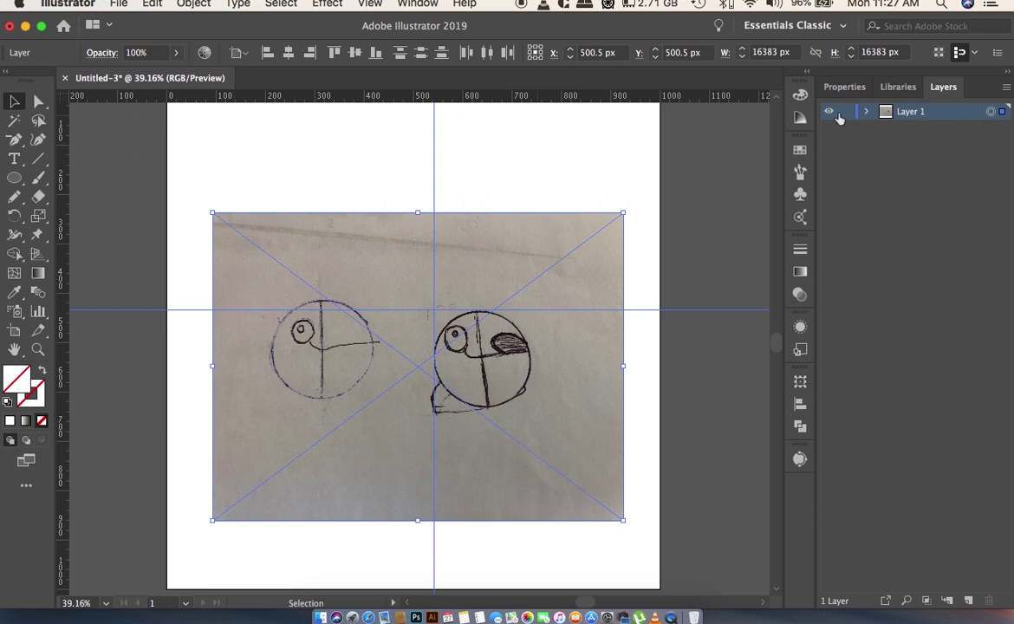
{"action": "left_click", "coordinate": [868, 112]}
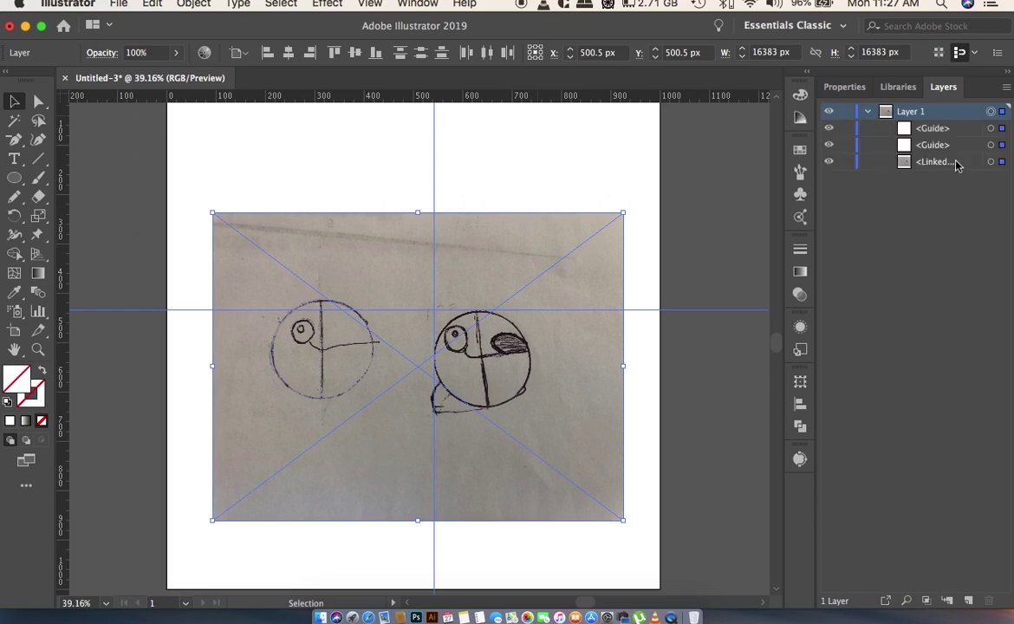
{"action": "left_click", "coordinate": [957, 163]}
{"action": "left_click", "coordinate": [991, 162]}
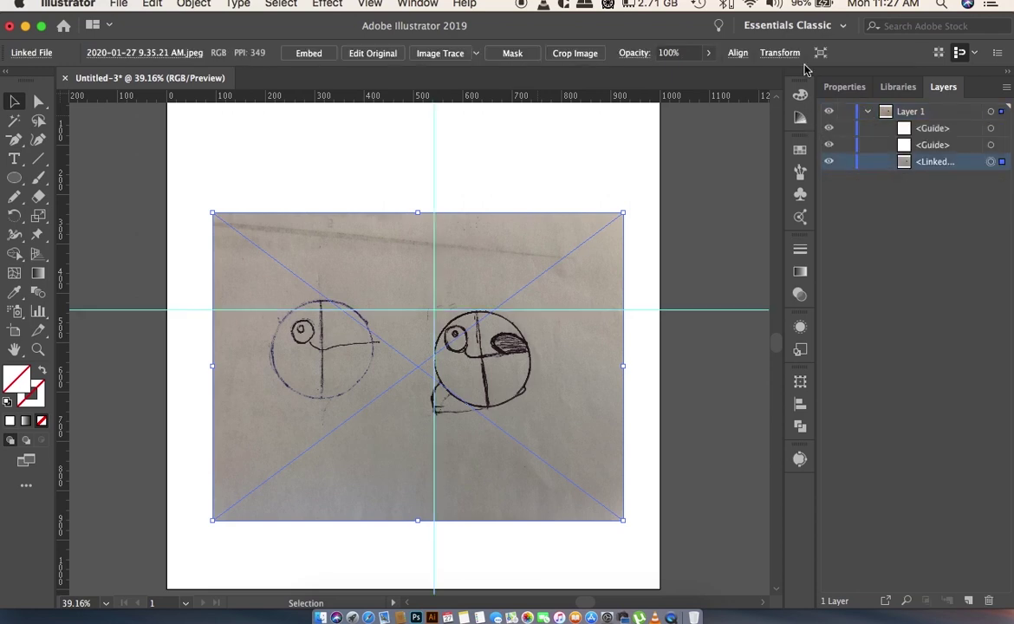
{"action": "left_click", "coordinate": [708, 53]}
{"action": "left_click_drag", "start_coordinate": [700, 72], "coordinate": [657, 73]}
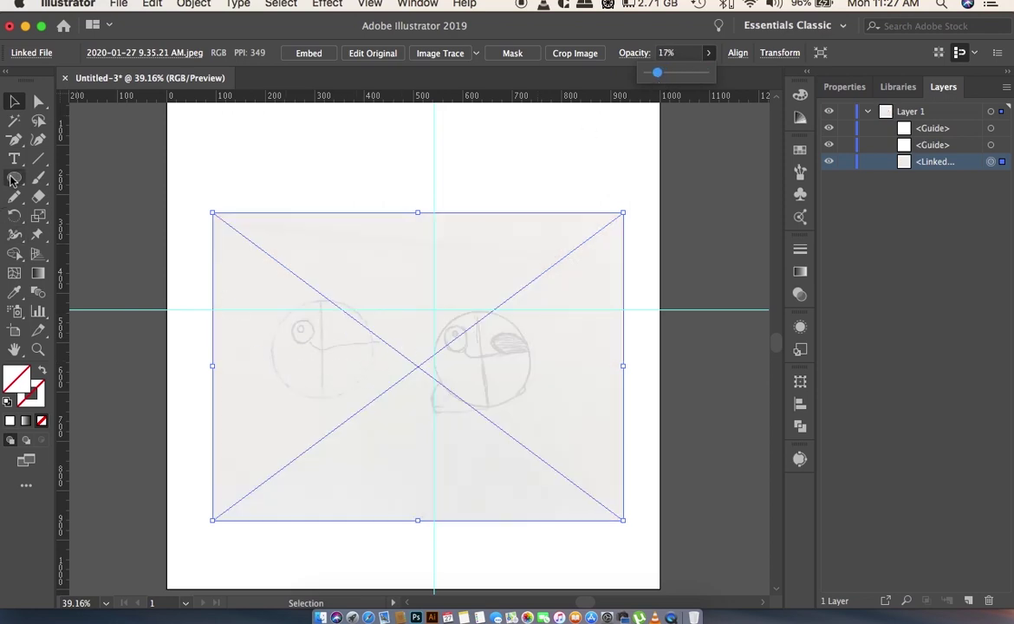
{"action": "key", "text": "l"}
{"action": "left_click_drag", "start_coordinate": [434, 309], "coordinate": [509, 409]}
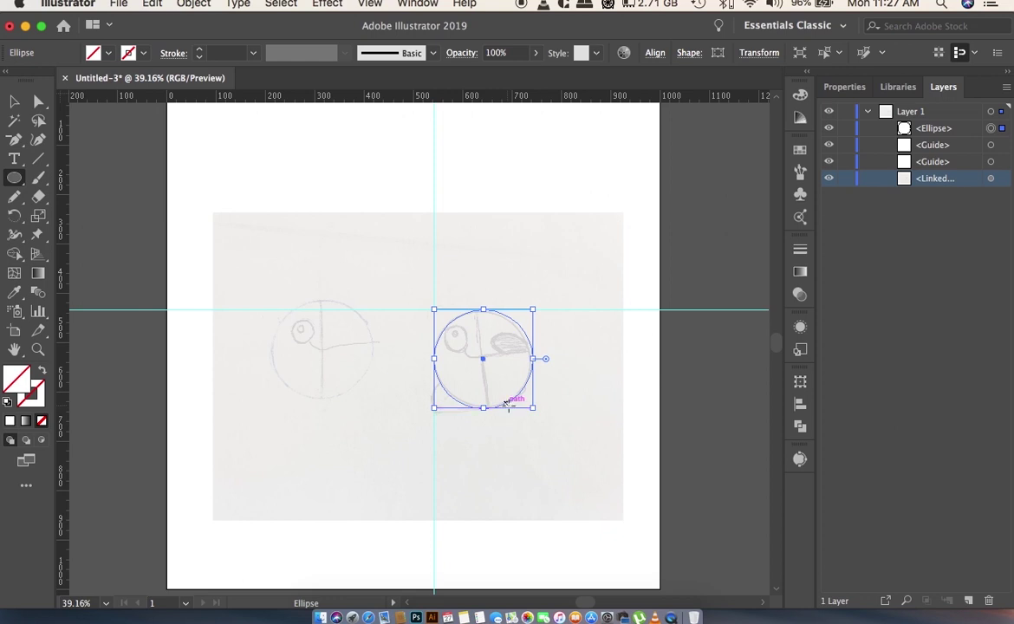
- Remove the head circle's fill, keeping a black outline
{"action": "left_click", "coordinate": [8, 399]}
{"action": "left_click", "coordinate": [28, 421]}
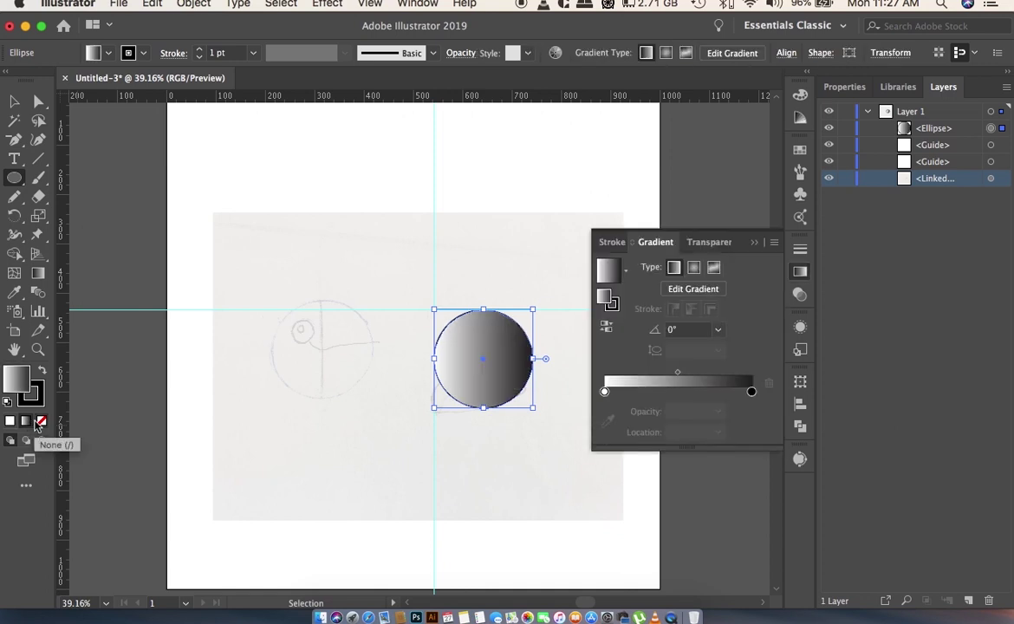
{"action": "left_click", "coordinate": [40, 421]}
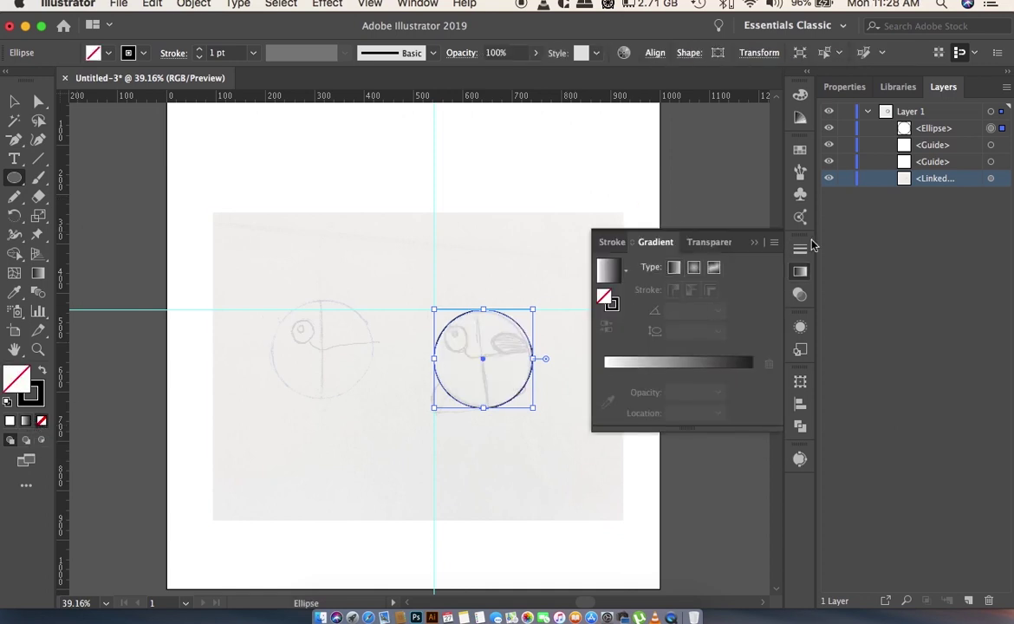
{"action": "left_click", "coordinate": [756, 242]}
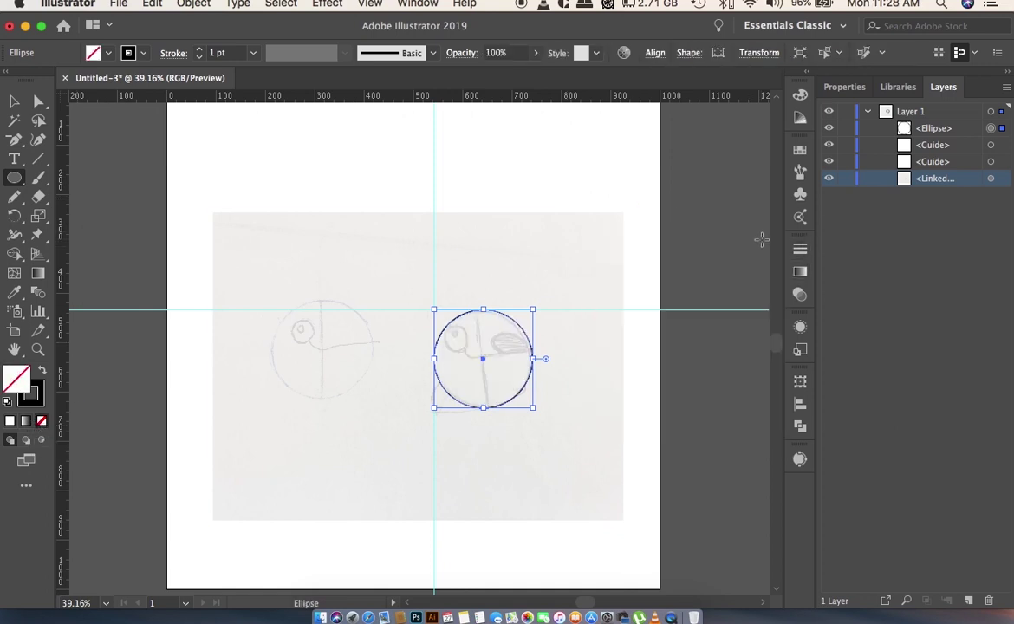
- Draw a small eye circle and nudge it over the sketched eye
{"action": "scroll", "coordinate": [497, 277], "scroll_direction": "right", "scroll_amount": 1}
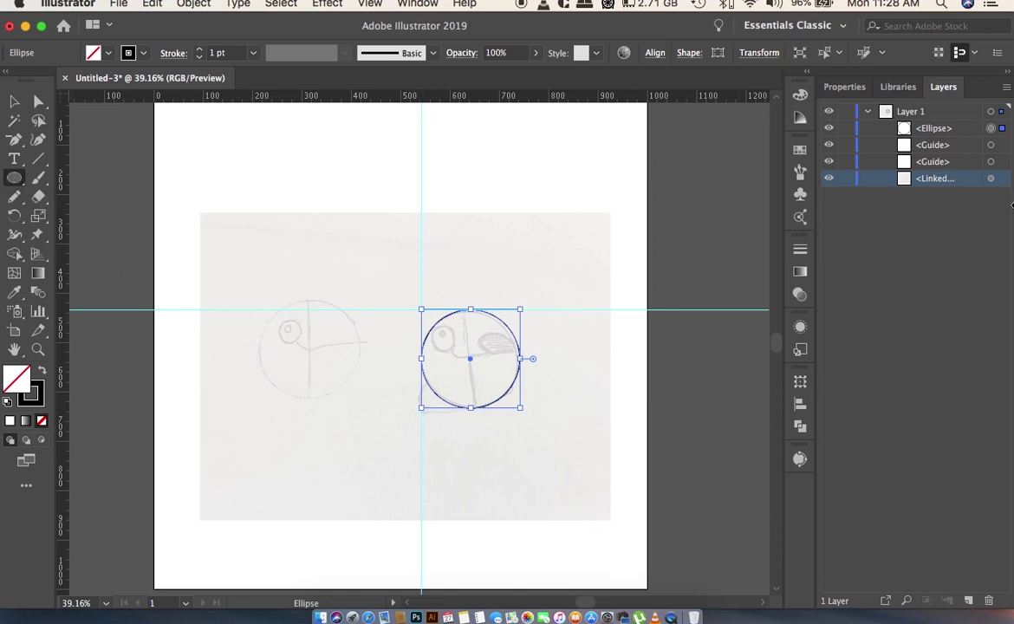
{"action": "scroll", "coordinate": [524, 349], "scroll_direction": "right", "scroll_amount": 3}
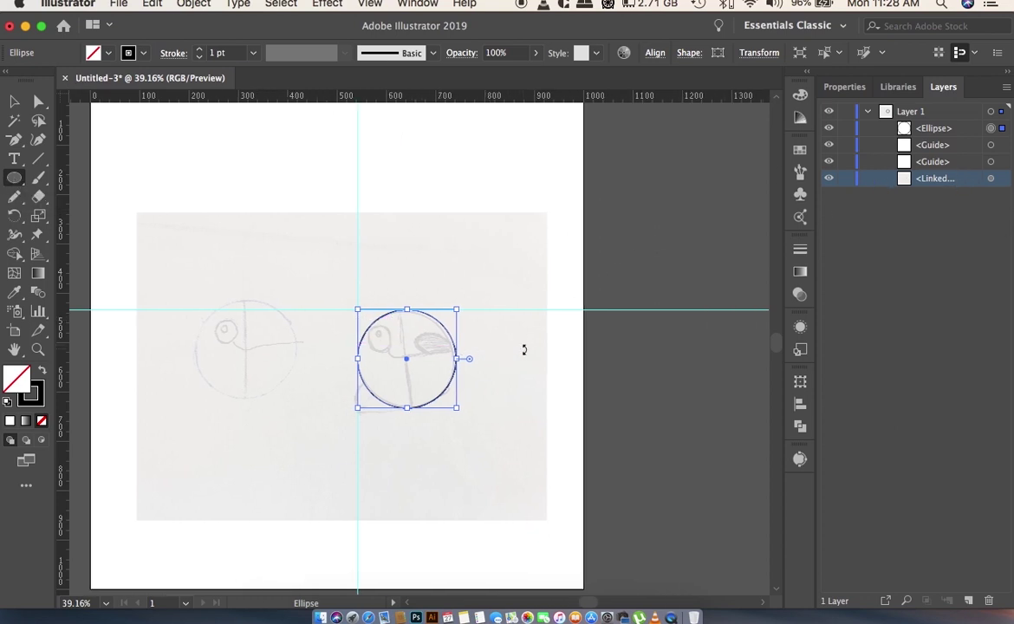
{"action": "left_click_drag", "start_coordinate": [369, 325], "coordinate": [402, 359]}
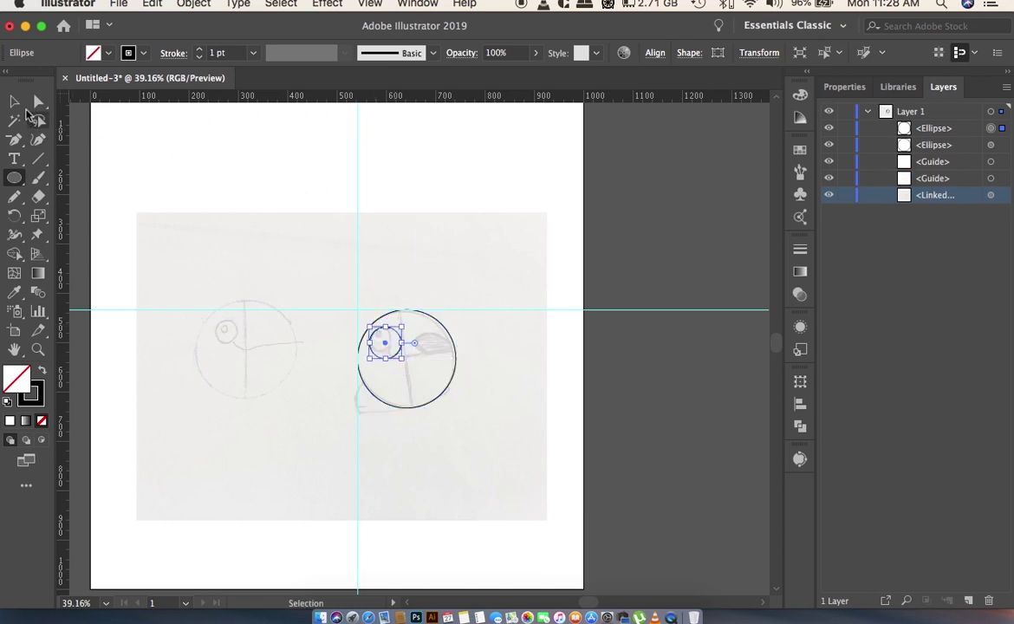
{"action": "left_click", "coordinate": [15, 103]}
{"action": "left_click_drag", "start_coordinate": [384, 345], "coordinate": [385, 340]}
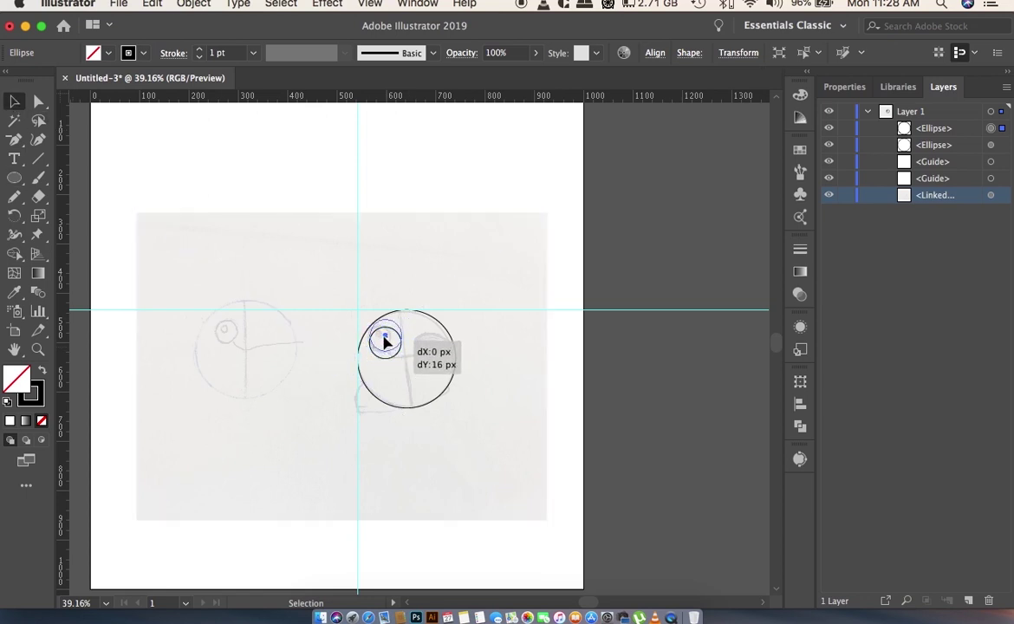
{"action": "left_click", "coordinate": [640, 394]}
{"action": "scroll", "coordinate": [472, 415], "scroll_direction": "right", "scroll_amount": 1}
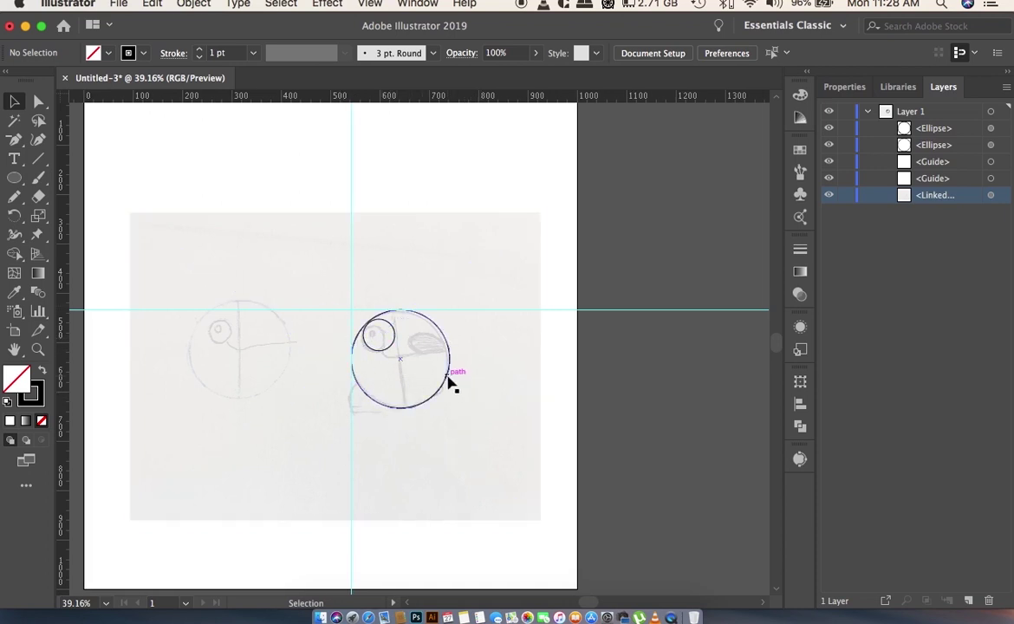
{"action": "left_click", "coordinate": [16, 179]}
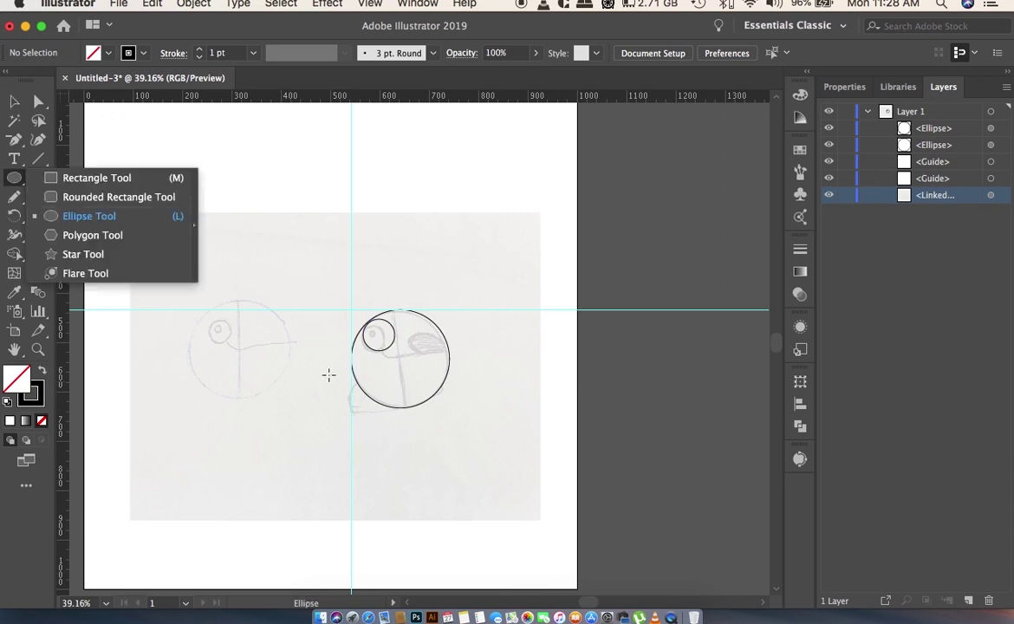
- Draw a lower circle overlapping the bottom of the head circle
{"action": "left_click_drag", "start_coordinate": [337, 366], "coordinate": [409, 450]}
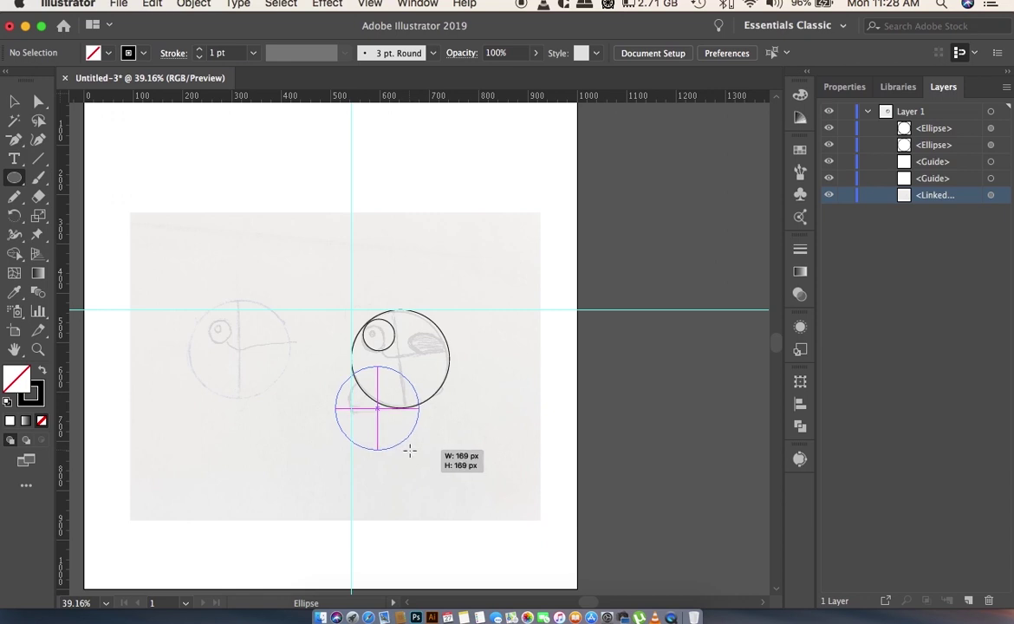
{"action": "left_click_drag", "start_coordinate": [410, 450], "coordinate": [410, 449]}
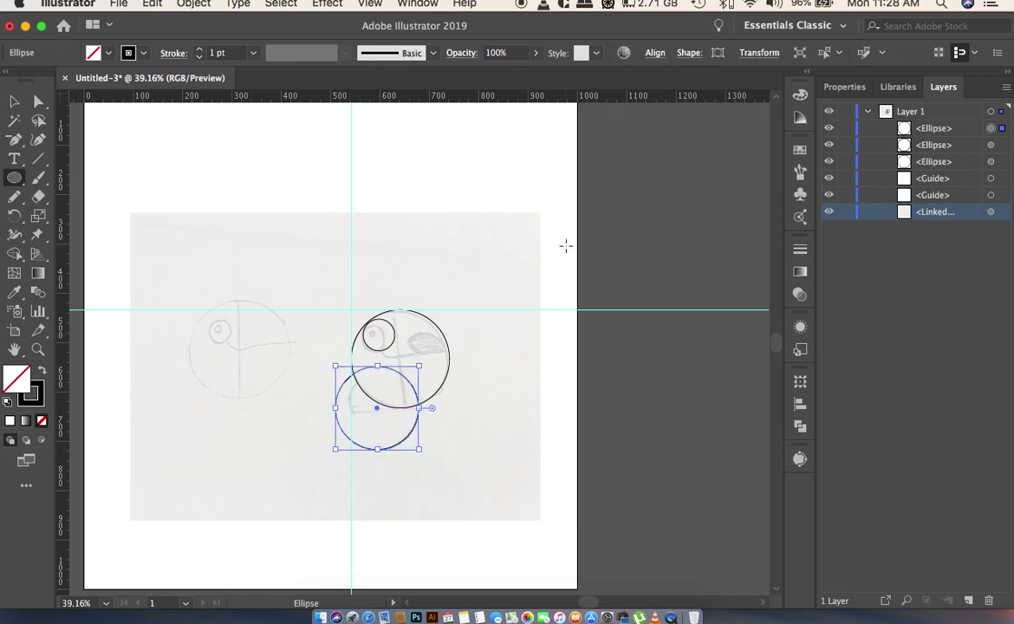
{"action": "left_click", "coordinate": [14, 102]}
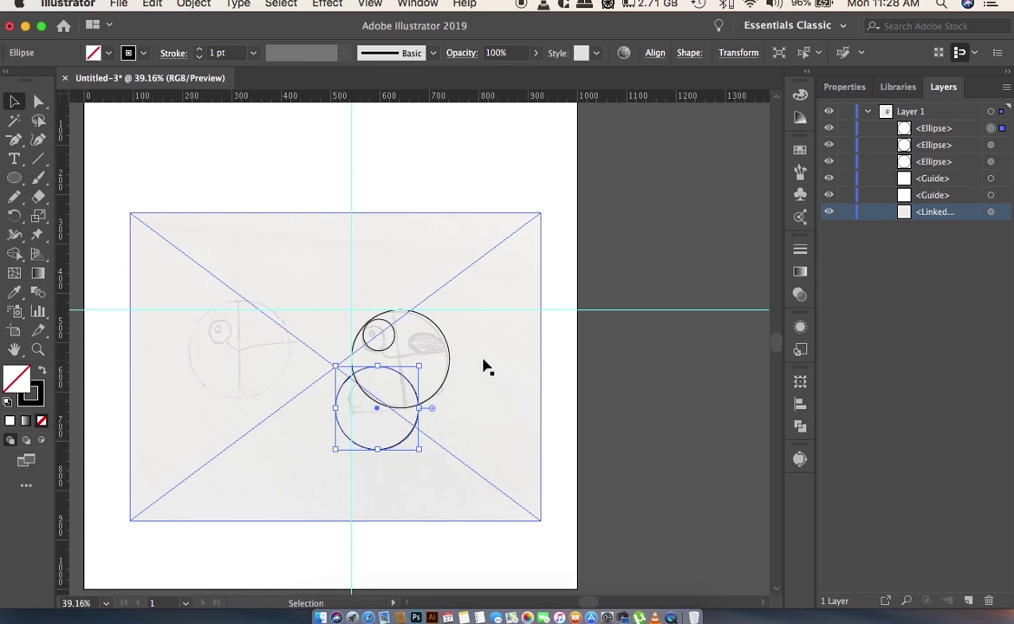
{"action": "left_click", "coordinate": [450, 364]}
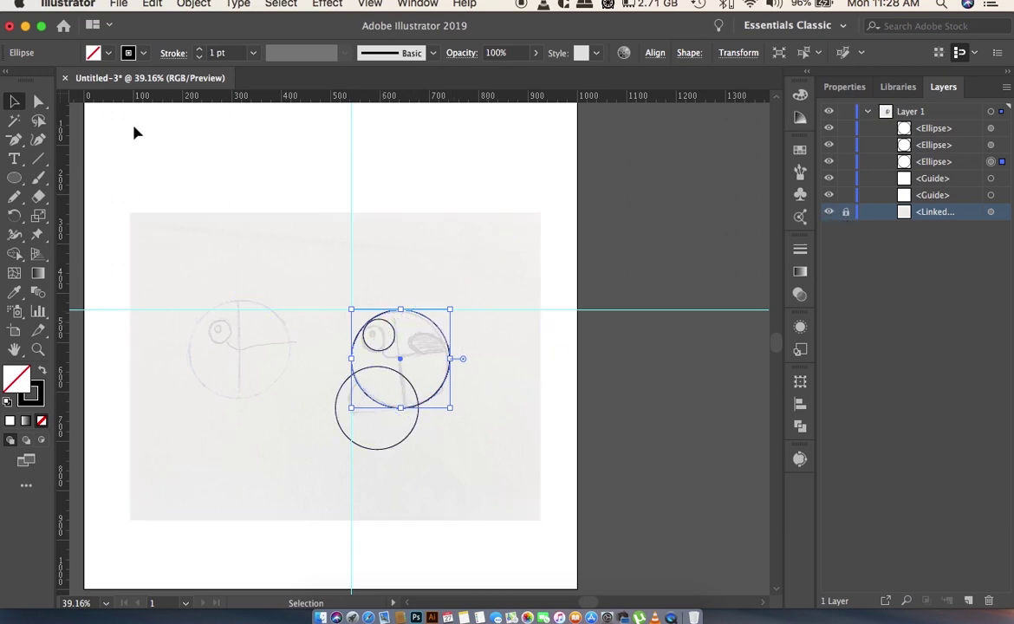
- Add an Offset Path ring around the eye circle
{"action": "left_click", "coordinate": [395, 341]}
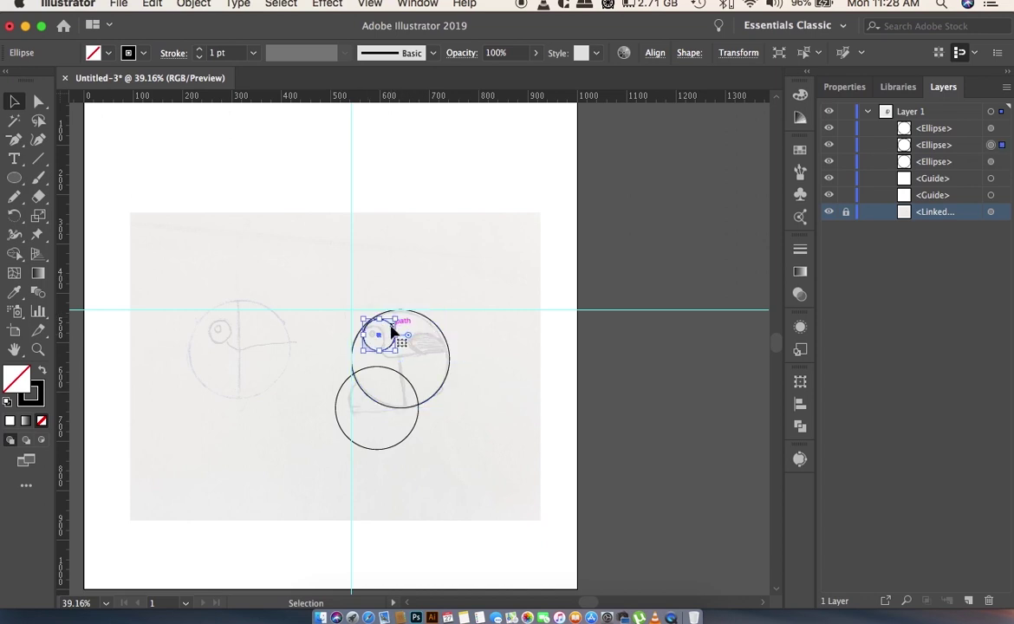
{"action": "left_click", "coordinate": [194, 3]}
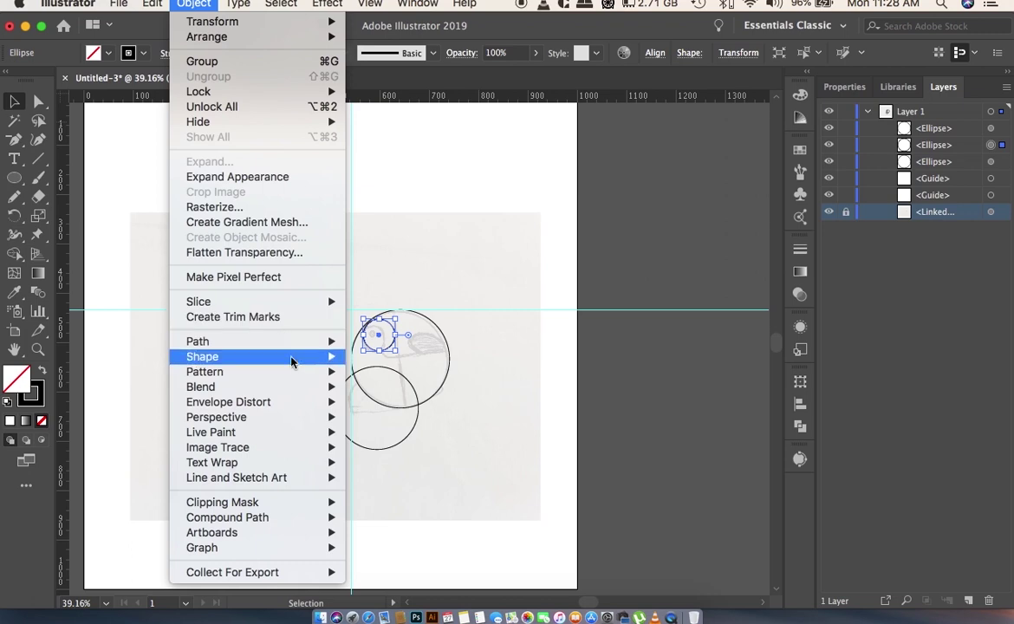
{"action": "mouse_move", "coordinate": [197, 342]}
{"action": "left_click", "coordinate": [433, 396]}
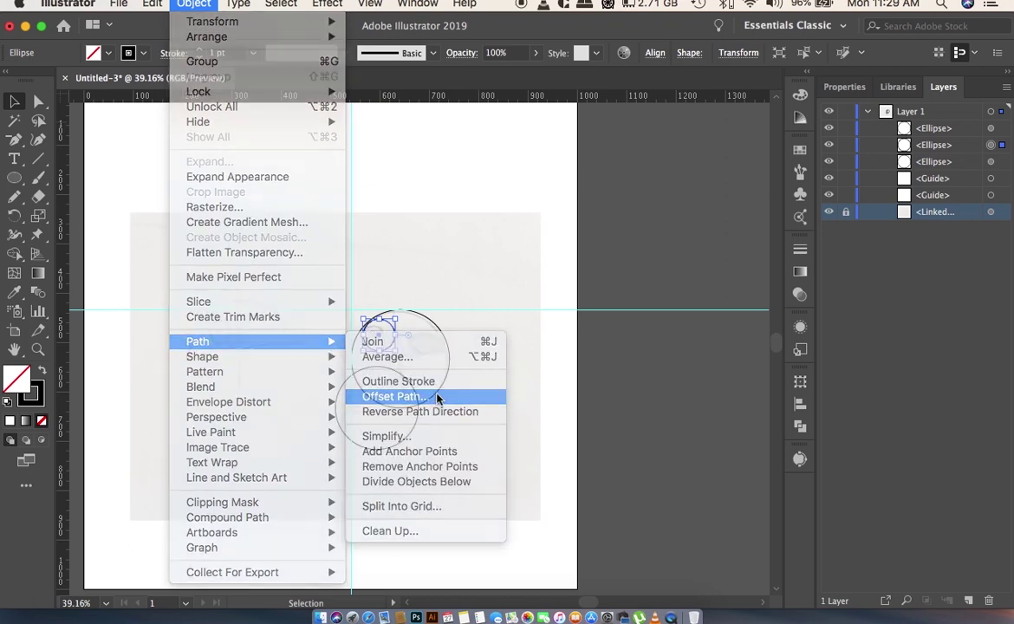
{"action": "left_click", "coordinate": [758, 356]}
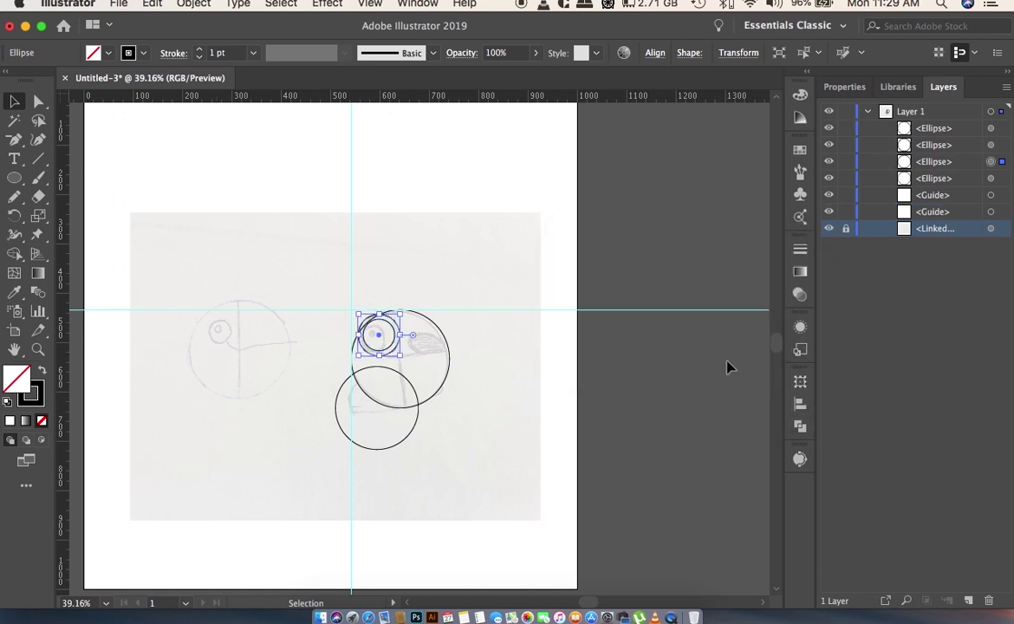
{"action": "left_click", "coordinate": [460, 439]}
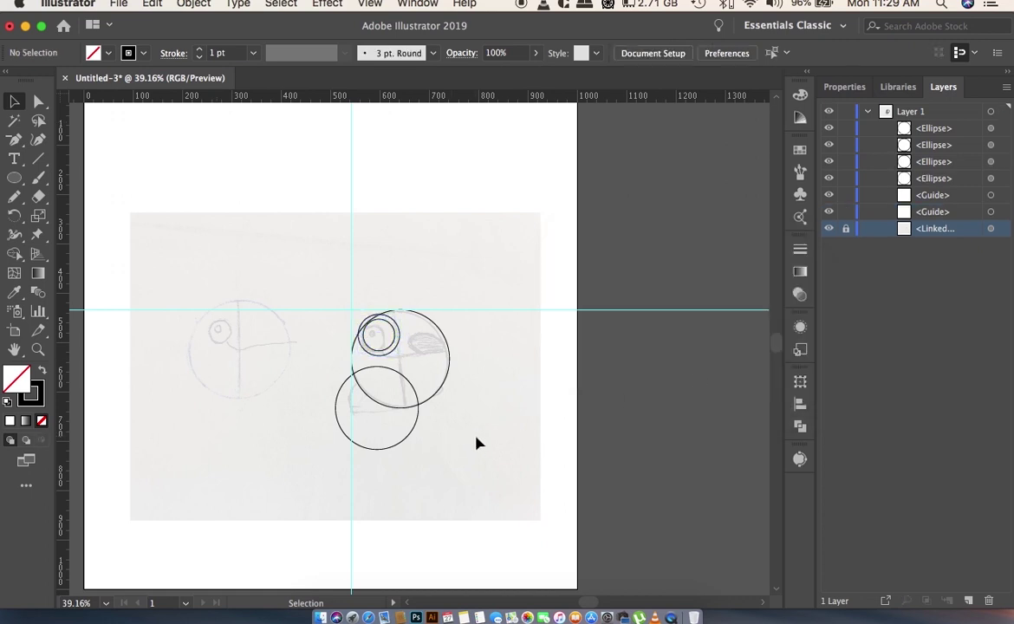
- Add a larger Offset Path ring around the head circle
{"action": "left_click", "coordinate": [440, 397]}
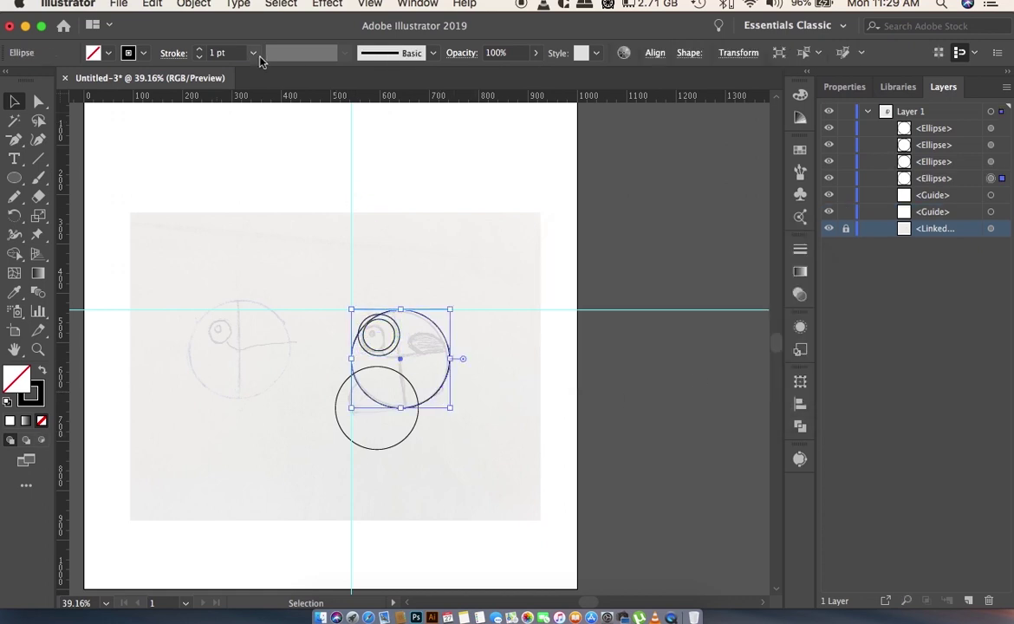
{"action": "left_click", "coordinate": [194, 5]}
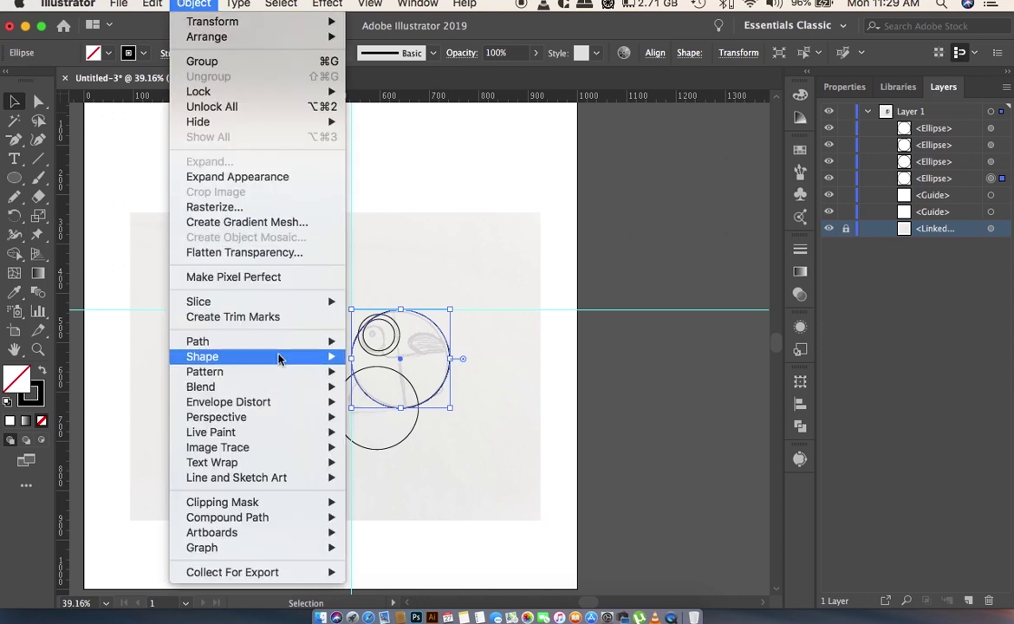
{"action": "mouse_move", "coordinate": [198, 342]}
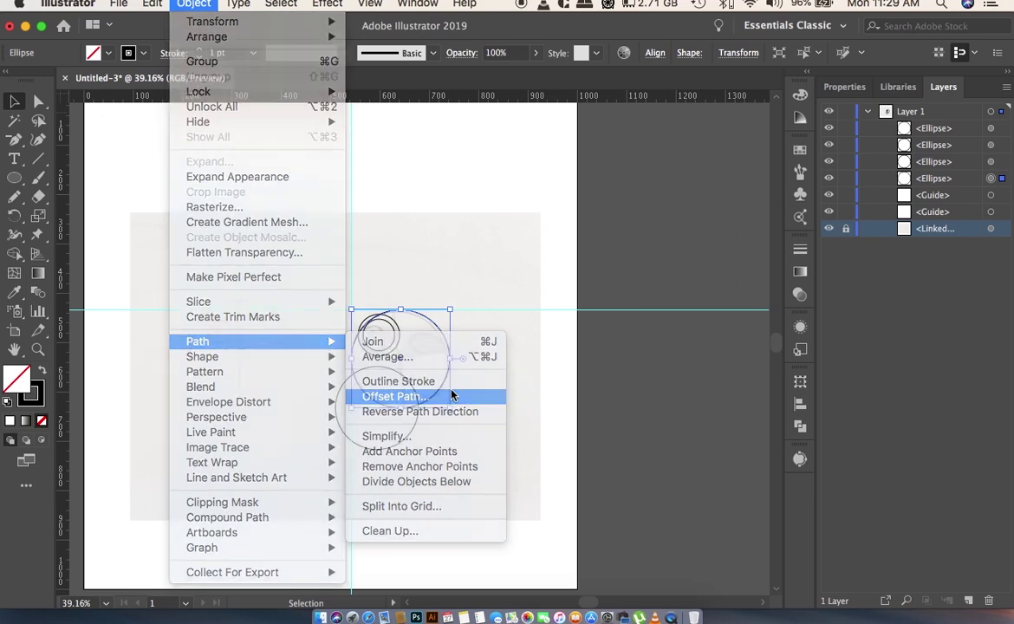
{"action": "left_click", "coordinate": [452, 395]}
{"action": "left_click", "coordinate": [738, 367]}
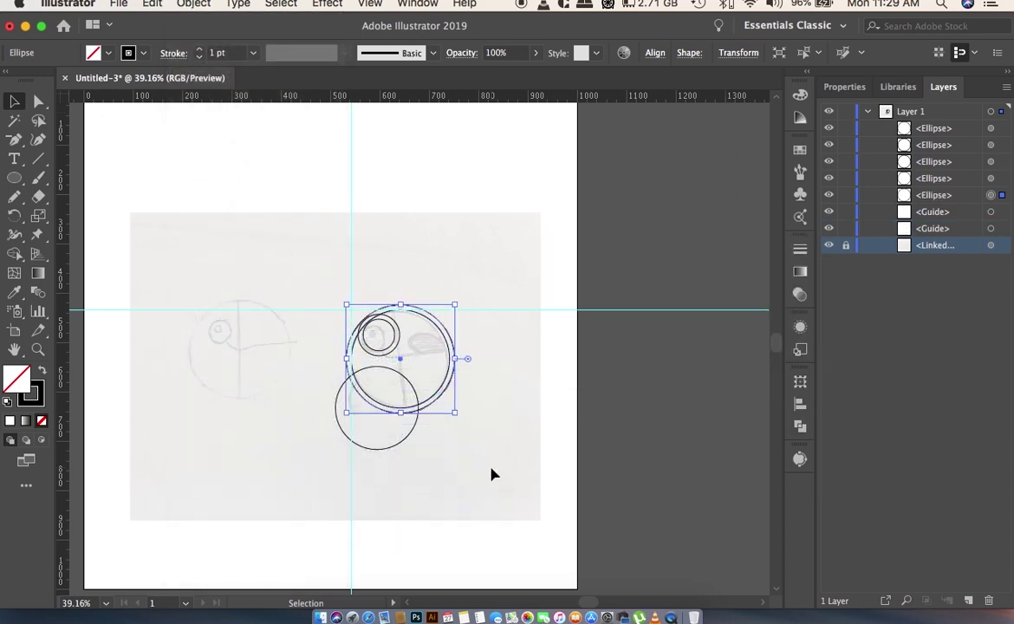
{"action": "left_click", "coordinate": [490, 474]}
- Select all the circles to inspect their anchor points, then deselect
{"action": "left_click_drag", "start_coordinate": [312, 271], "coordinate": [475, 456]}
{"action": "key", "text": "a"}
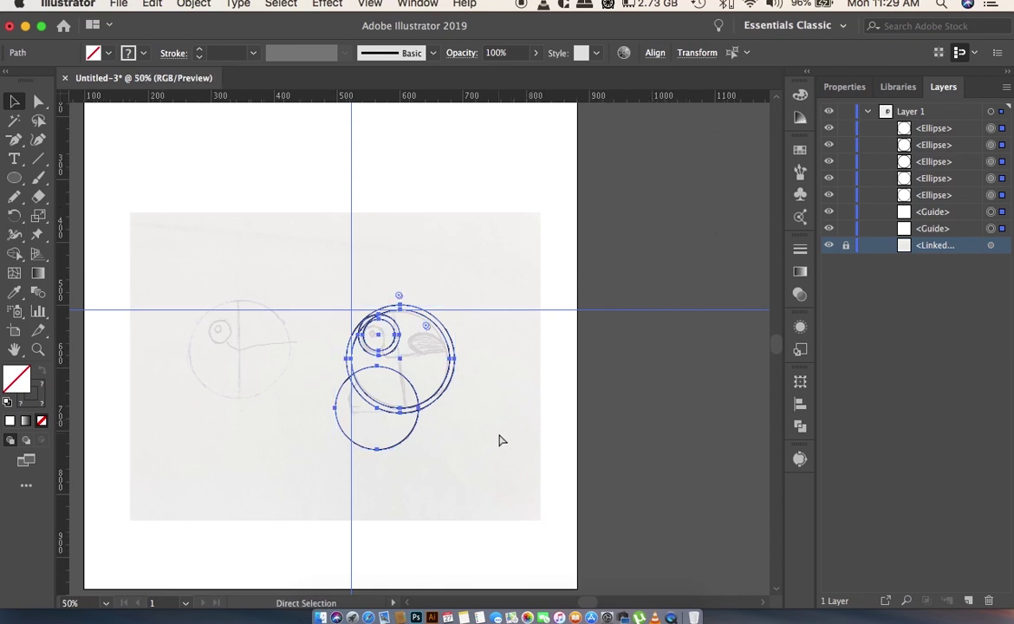
{"action": "key", "text": "super+equal"}
{"action": "key", "text": "v"}
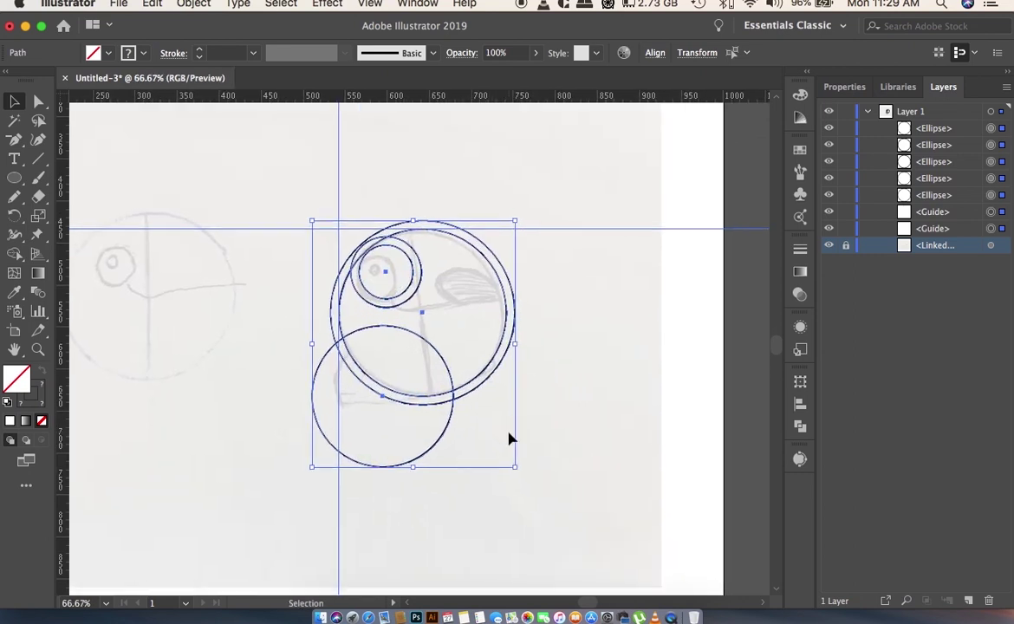
{"action": "left_click", "coordinate": [255, 393]}
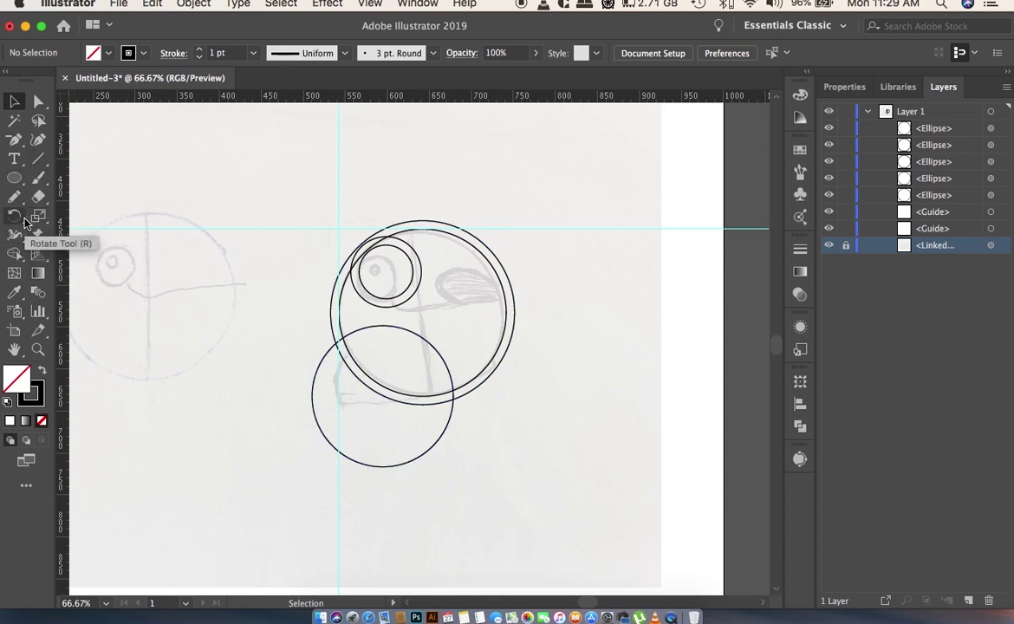
- Draw a freehand Pencil beak line from the eye ring rightward past the head
{"action": "left_click", "coordinate": [14, 196]}
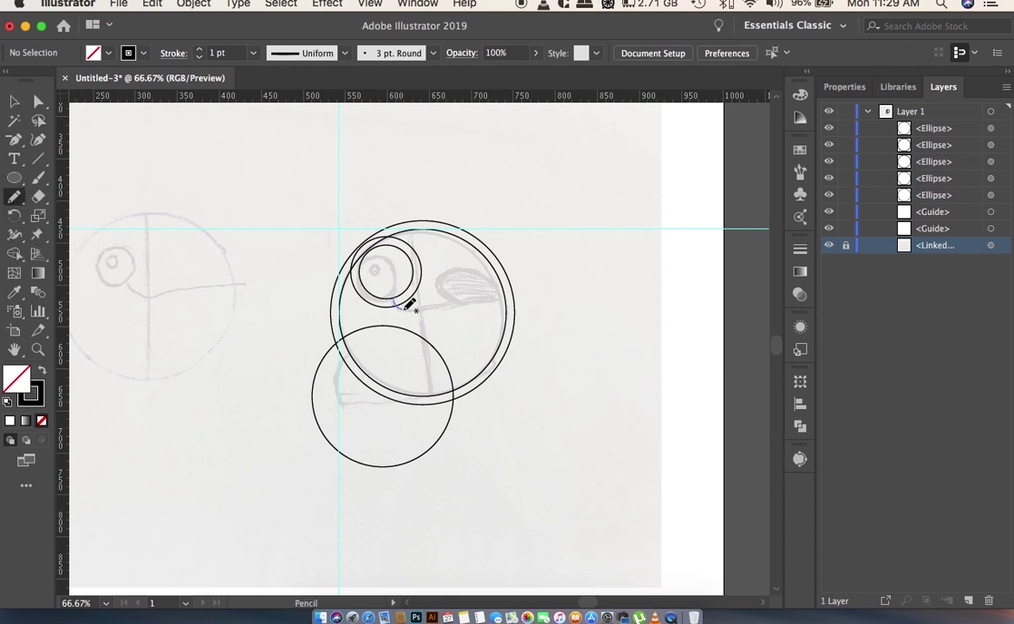
{"action": "left_click_drag", "start_coordinate": [416, 308], "coordinate": [525, 302]}
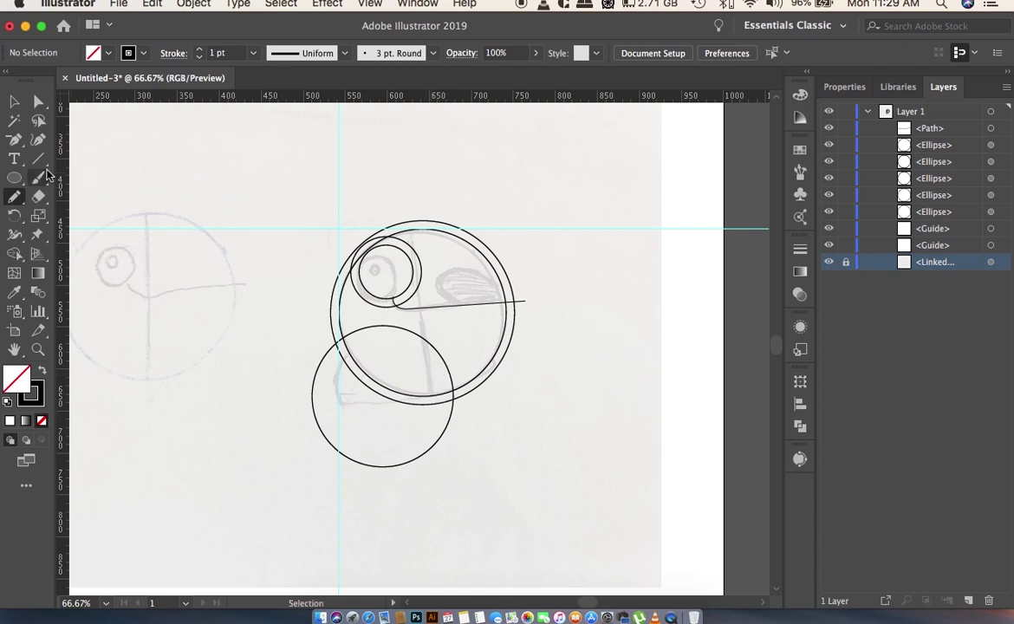
{"action": "left_click", "coordinate": [16, 179]}
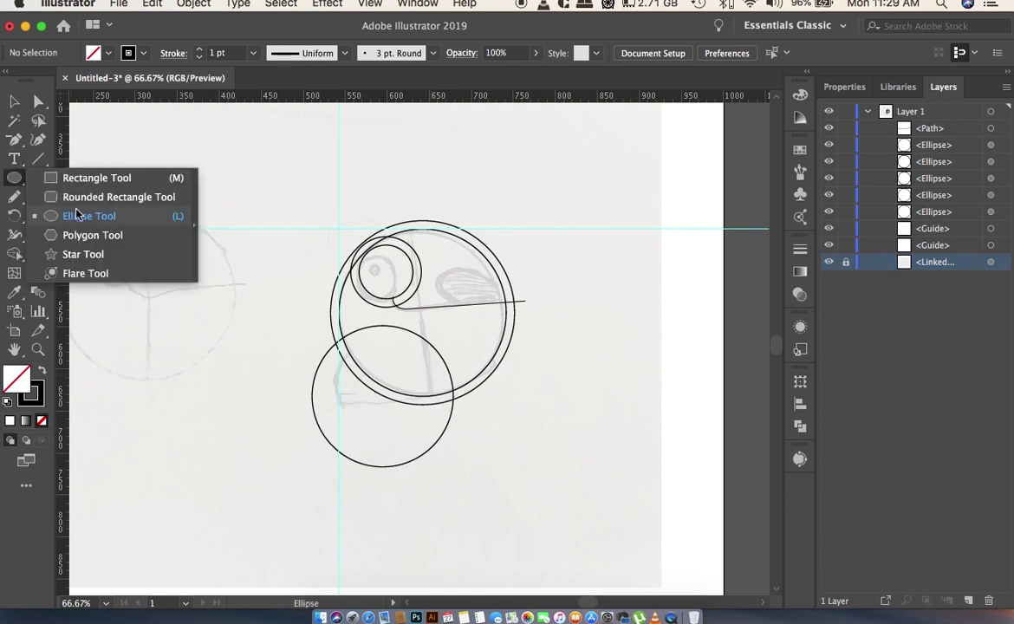
{"action": "left_click", "coordinate": [78, 178]}
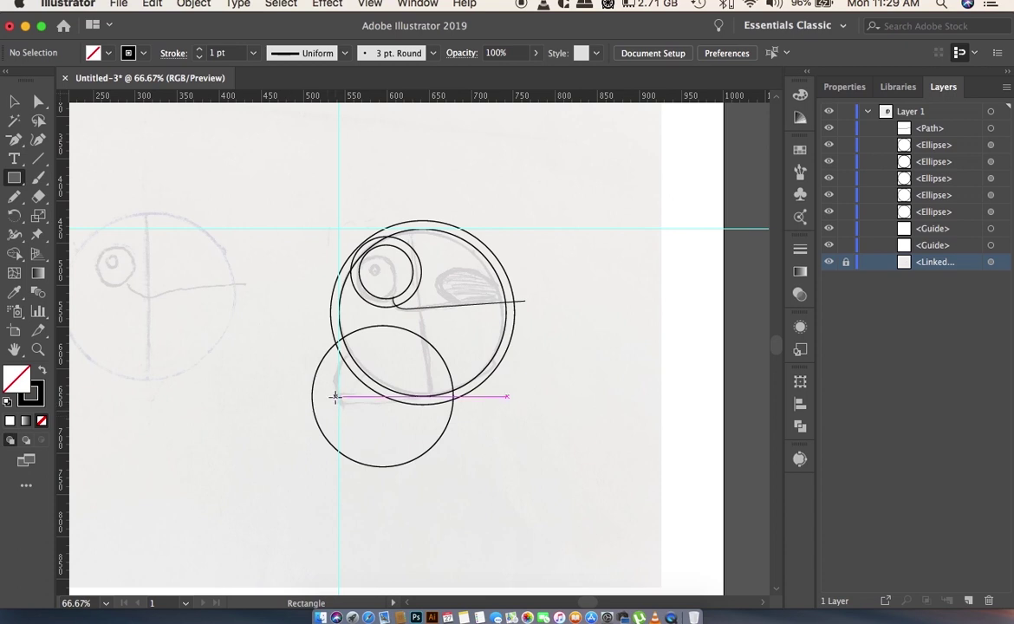
- Draw a wide rectangle across the lower circle's bottom half
{"action": "left_click_drag", "start_coordinate": [257, 405], "coordinate": [520, 506]}
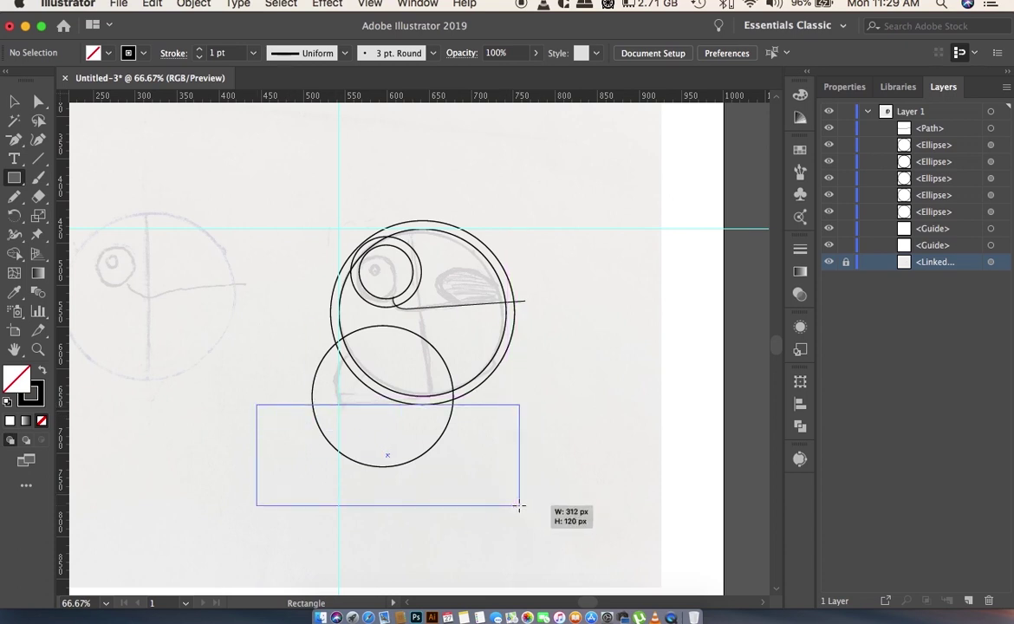
{"action": "left_click_drag", "start_coordinate": [521, 505], "coordinate": [524, 503]}
{"action": "key", "text": "ctrl+z"}
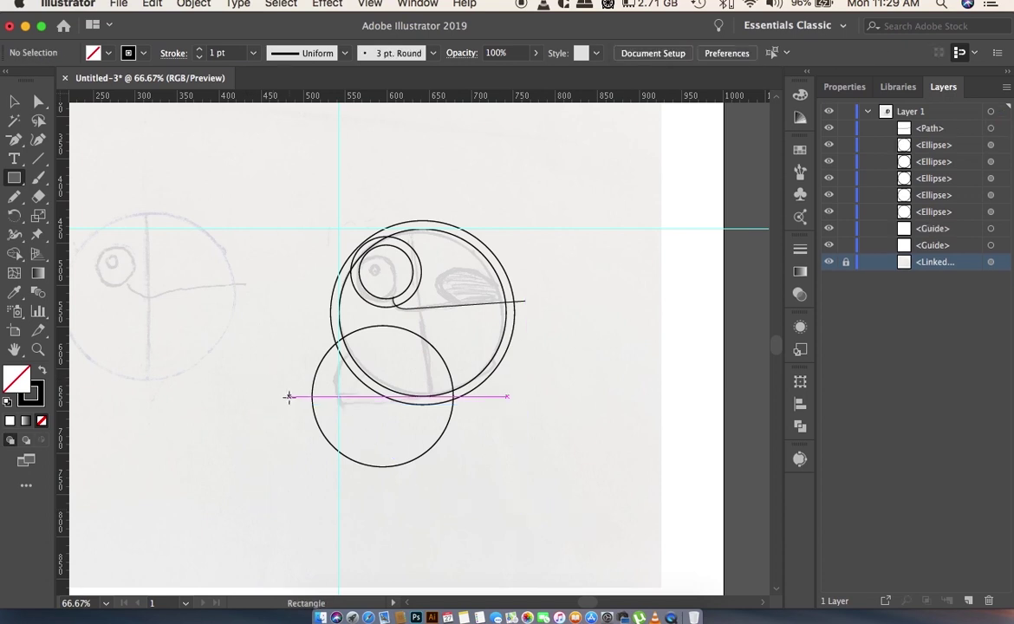
{"action": "left_click_drag", "start_coordinate": [286, 396], "coordinate": [550, 499]}
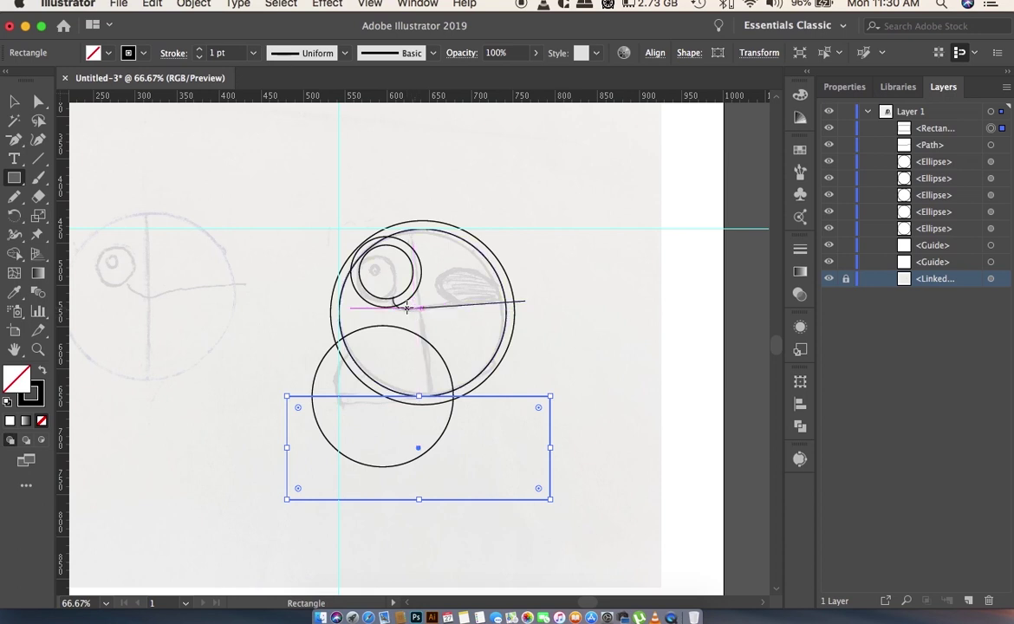
- Add a narrow vertical bar down from the beak line and select all shapes
{"action": "left_click_drag", "start_coordinate": [405, 308], "coordinate": [434, 488]}
{"action": "left_click_drag", "start_coordinate": [431, 500], "coordinate": [423, 510]}
{"action": "left_click", "coordinate": [18, 102]}
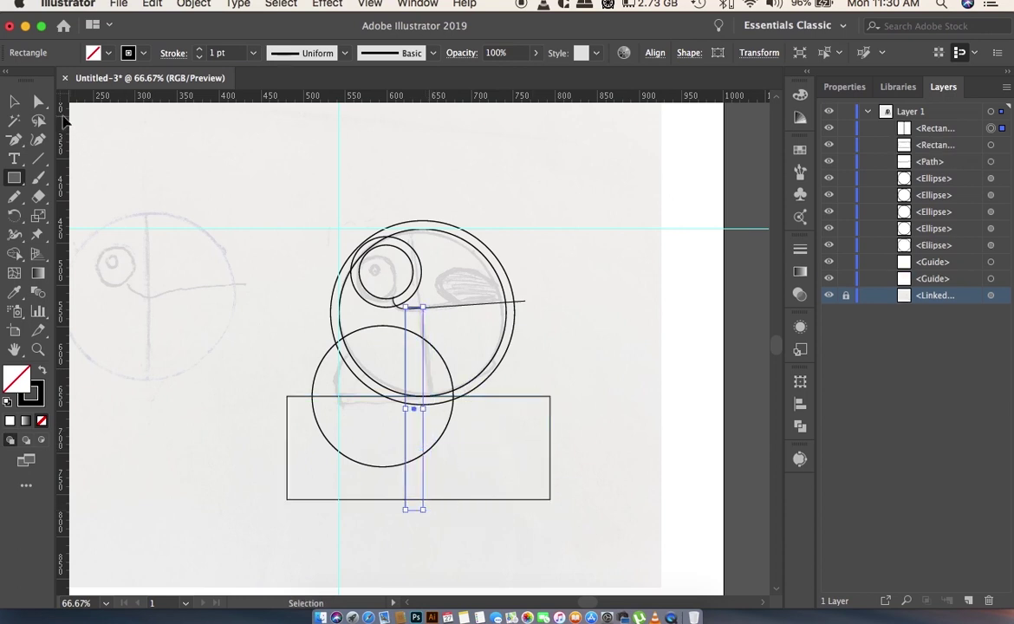
{"action": "left_click_drag", "start_coordinate": [232, 158], "coordinate": [597, 527]}
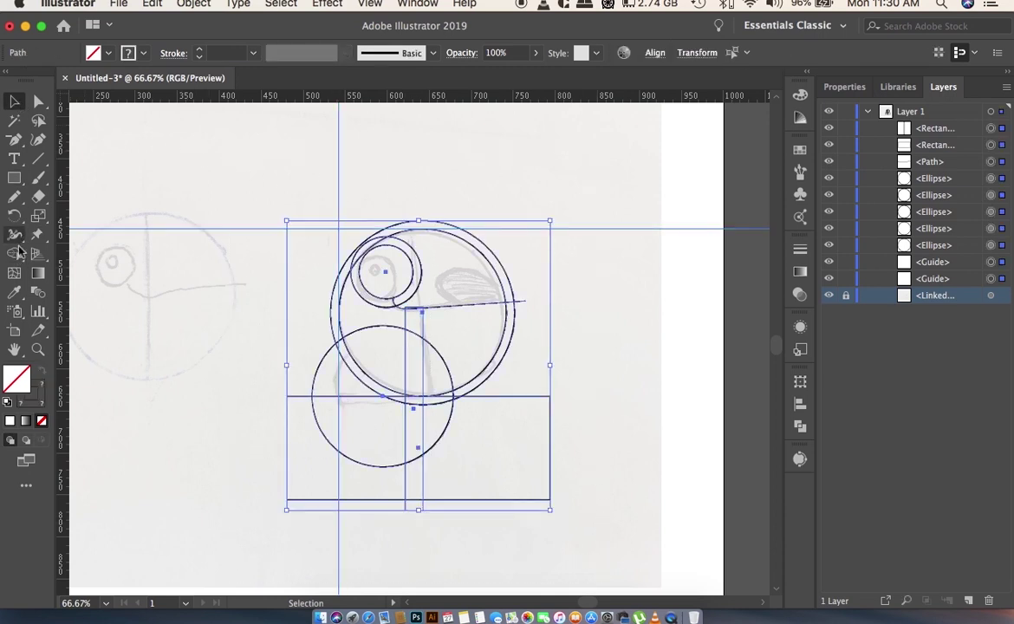
- Use Shape Builder to delete the rectangle regions and slivers below the lower circle
{"action": "left_click", "coordinate": [13, 253]}
{"action": "left_click", "coordinate": [487, 482]}
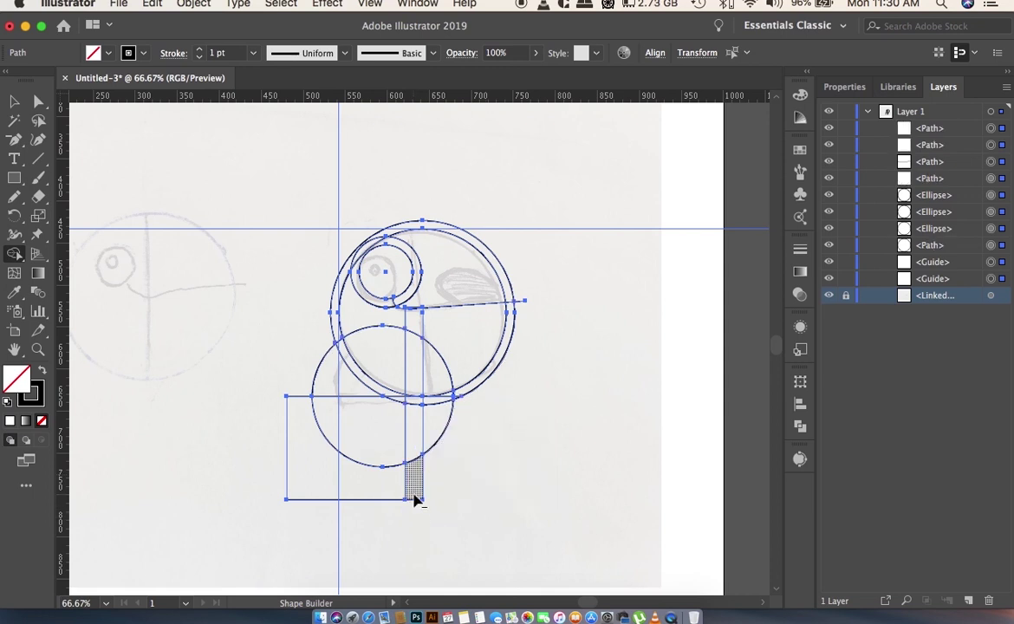
{"action": "left_click", "coordinate": [370, 499], "text": "alt"}
{"action": "left_click", "coordinate": [385, 459], "text": "alt"}
{"action": "left_click", "coordinate": [422, 434], "text": "alt"}
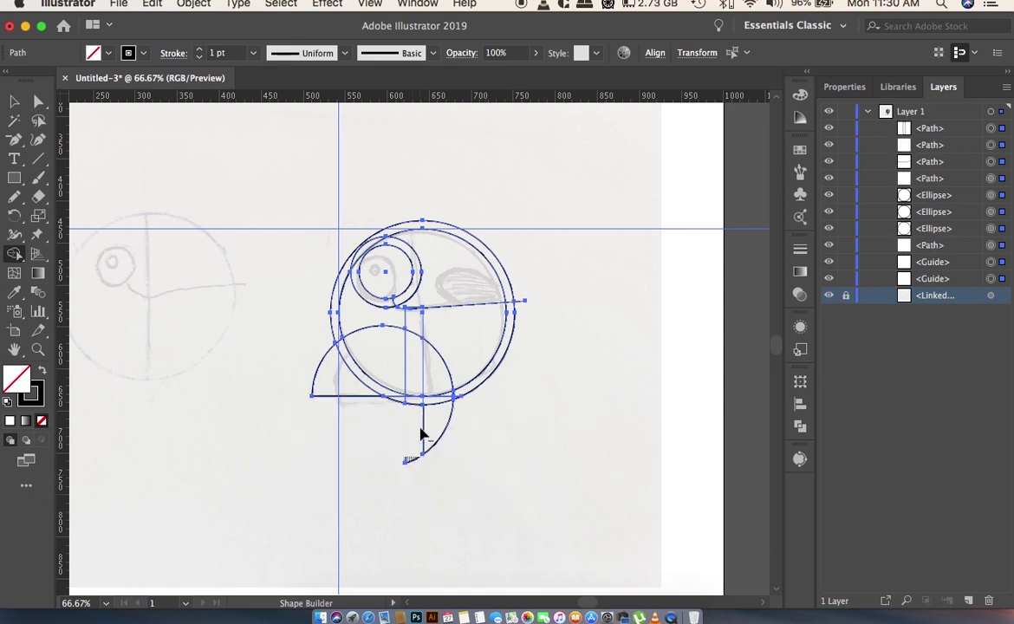
{"action": "left_click", "coordinate": [440, 420], "text": "alt"}
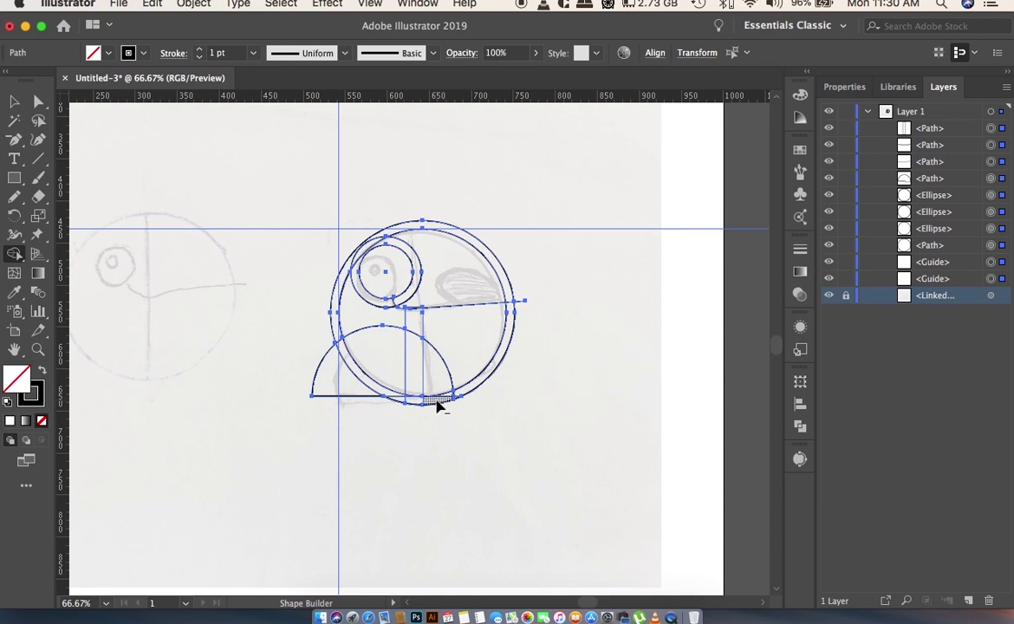
{"action": "left_click", "coordinate": [439, 407], "text": "alt"}
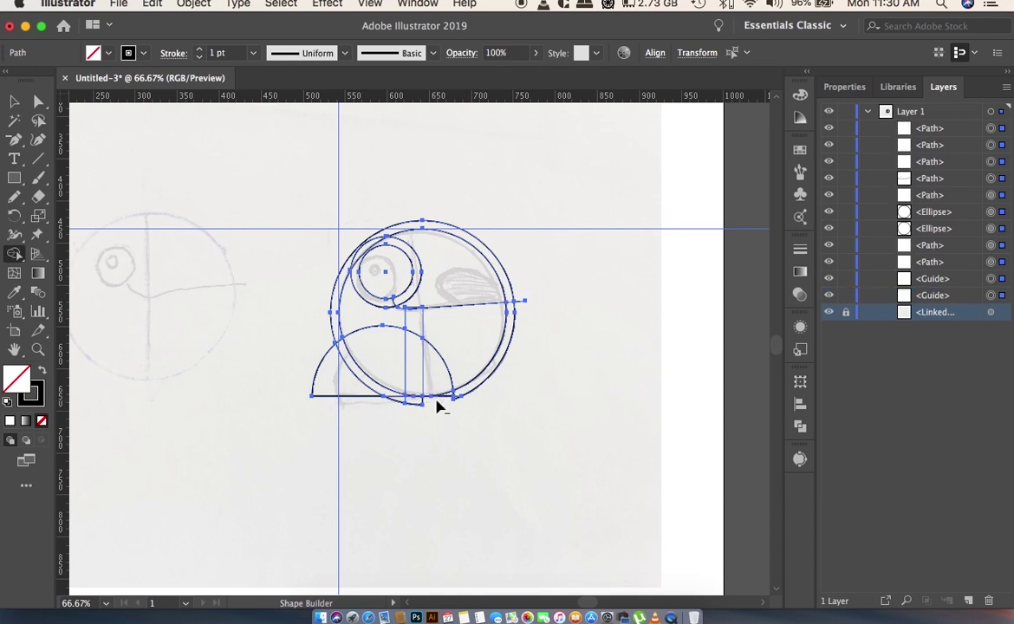
- Merge the regions along the head's right side and outer crescent
{"action": "left_click_drag", "start_coordinate": [559, 348], "coordinate": [446, 418]}
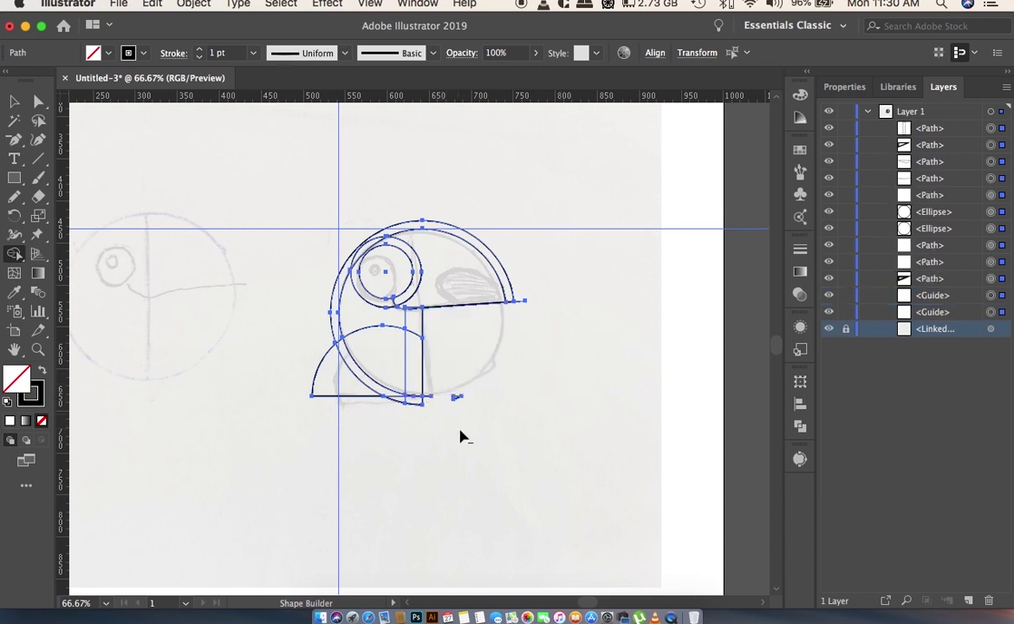
{"action": "left_click", "coordinate": [506, 283]}
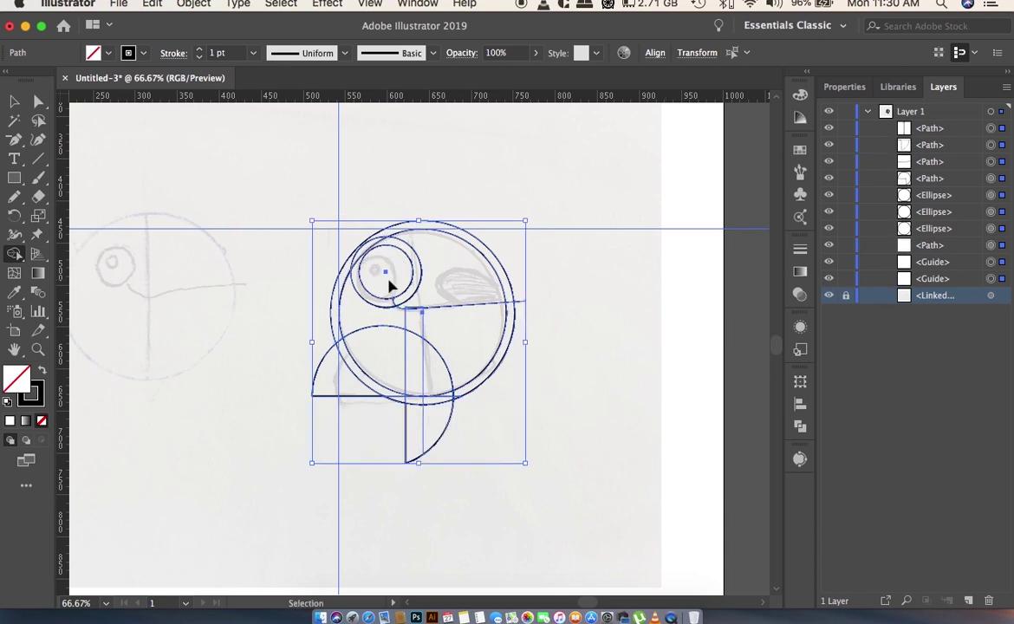
{"action": "left_click", "coordinate": [16, 102]}
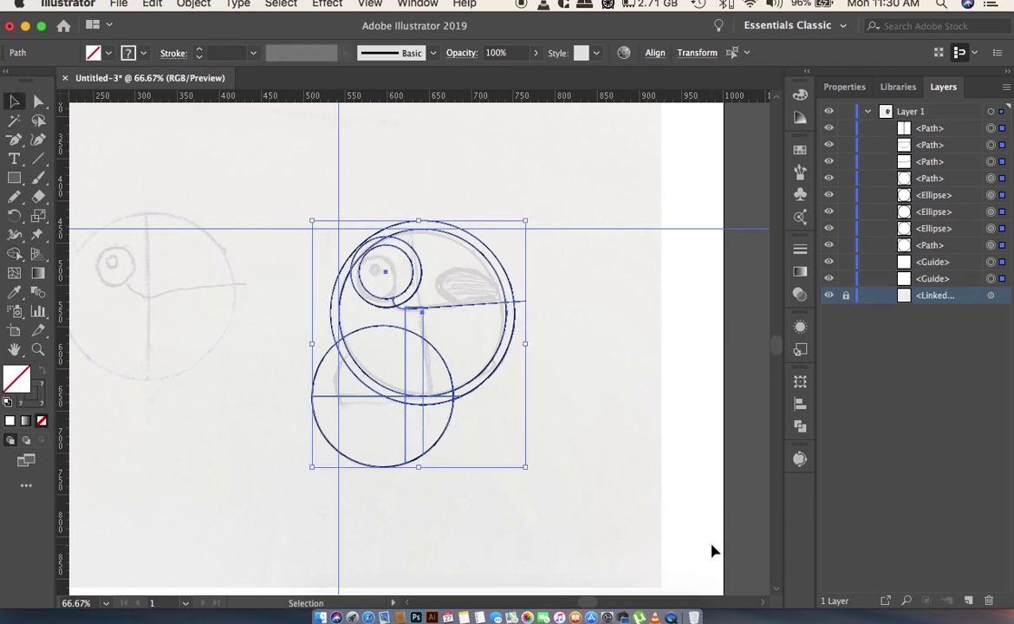
{"action": "left_click", "coordinate": [581, 485]}
{"action": "left_click", "coordinate": [477, 309]}
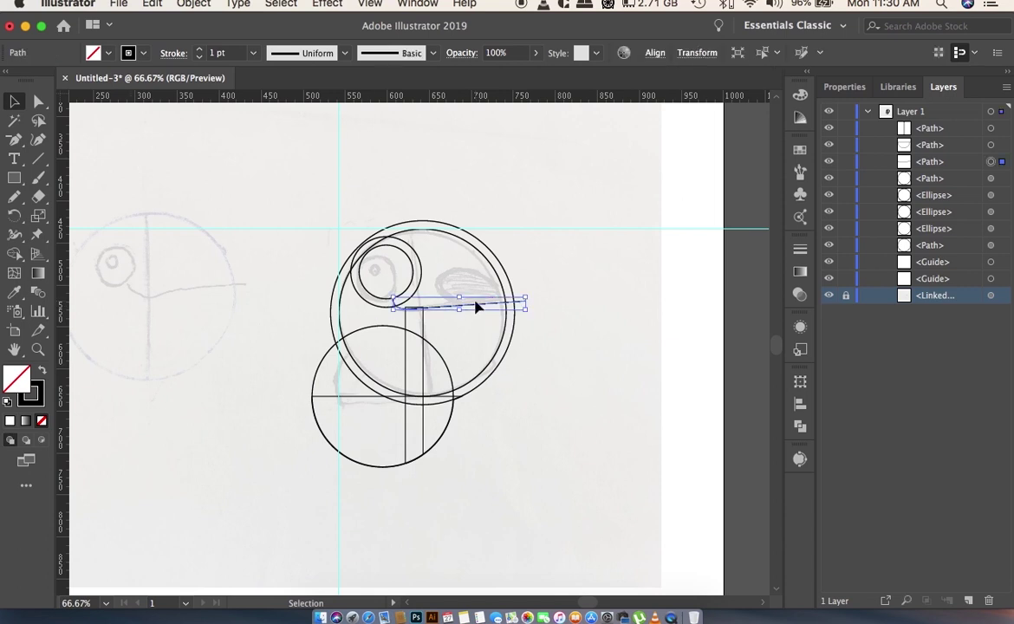
- Pull the beak line's curled end up a few pixels to meet the eye ring
{"action": "scroll", "coordinate": [476, 307], "scroll_direction": "up", "scroll_amount": 1}
{"action": "scroll", "coordinate": [476, 307], "scroll_direction": "up", "scroll_amount": 2}
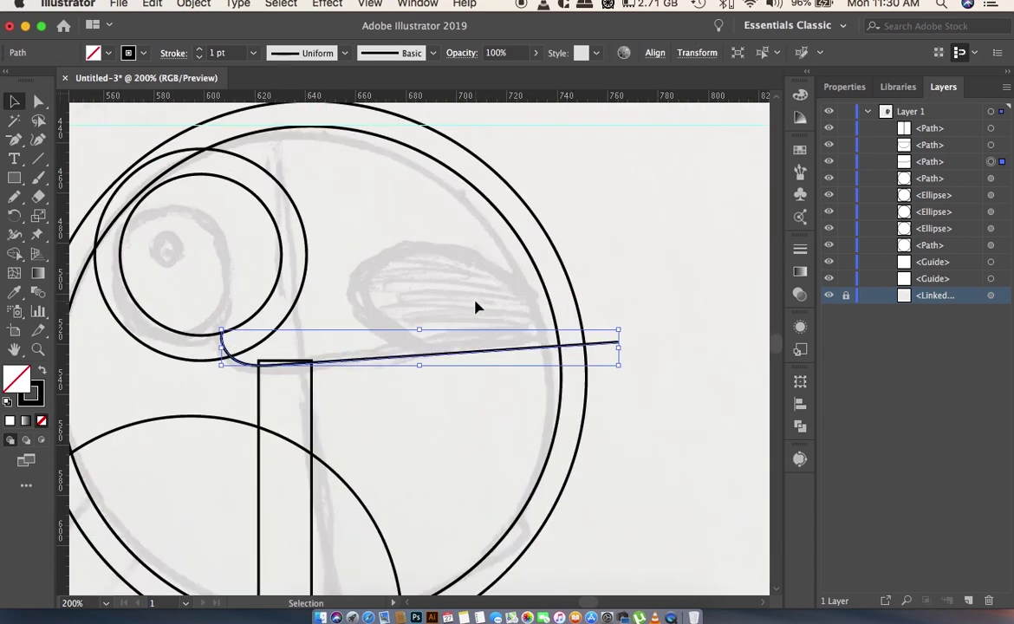
{"action": "key", "text": "a"}
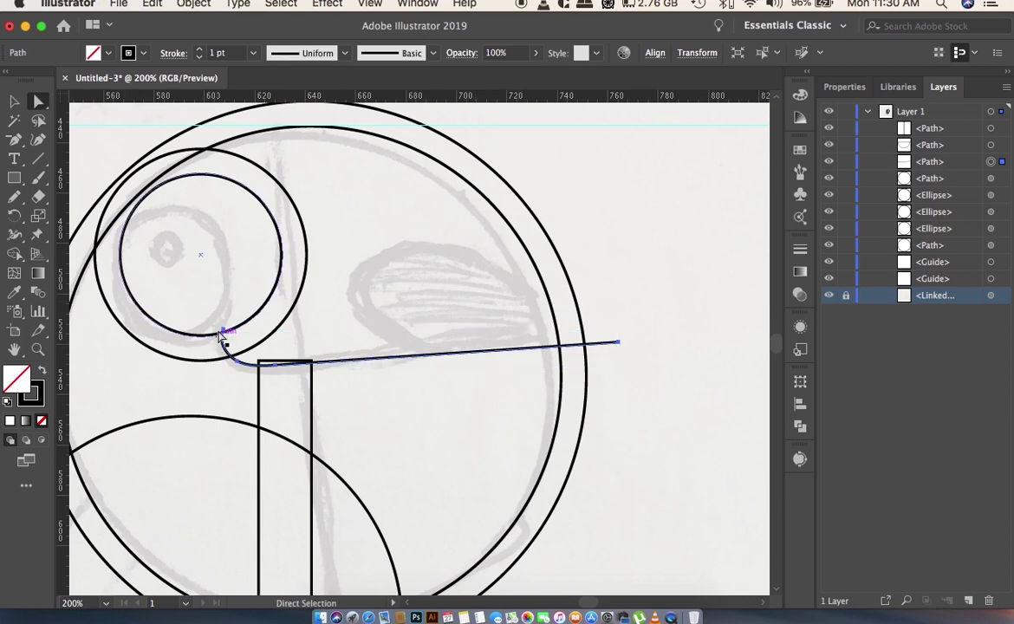
{"action": "left_click_drag", "start_coordinate": [223, 332], "coordinate": [220, 321]}
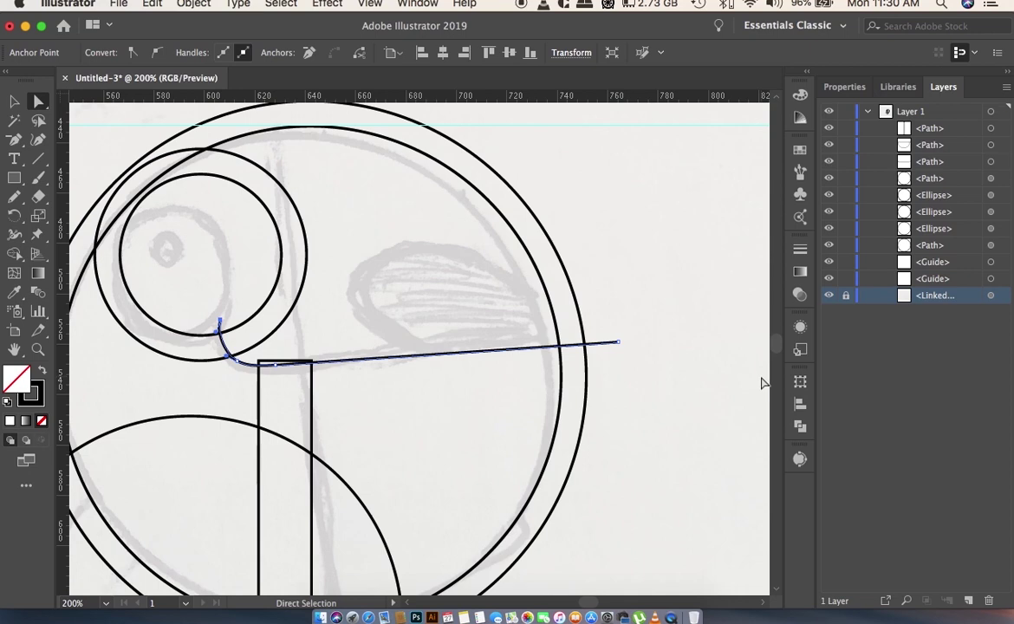
{"action": "left_click", "coordinate": [761, 384]}
{"action": "left_click", "coordinate": [526, 351]}
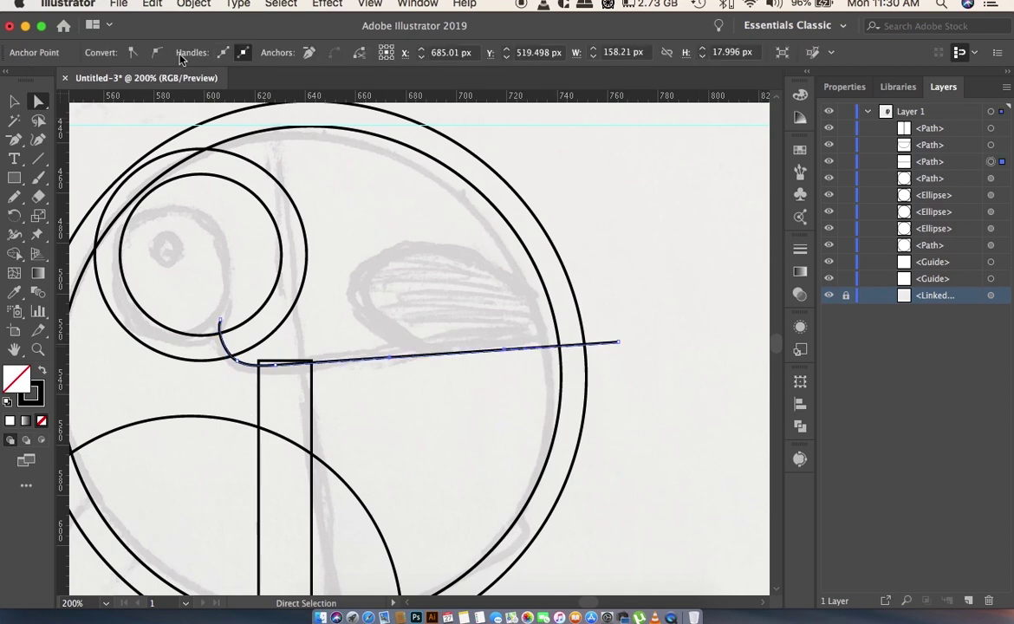
{"action": "left_click", "coordinate": [195, 4]}
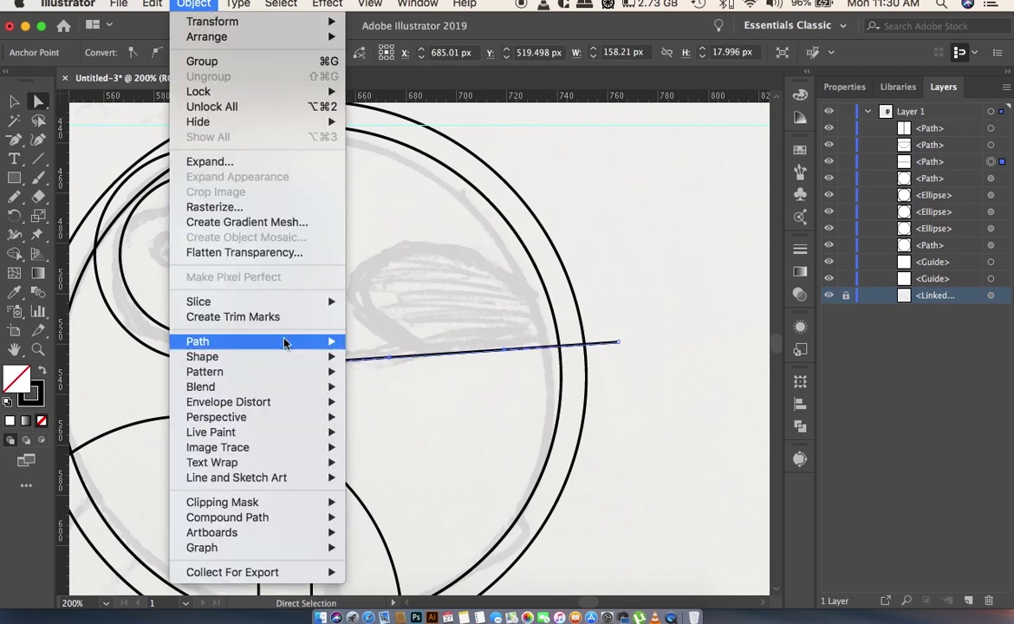
{"action": "mouse_move", "coordinate": [258, 342]}
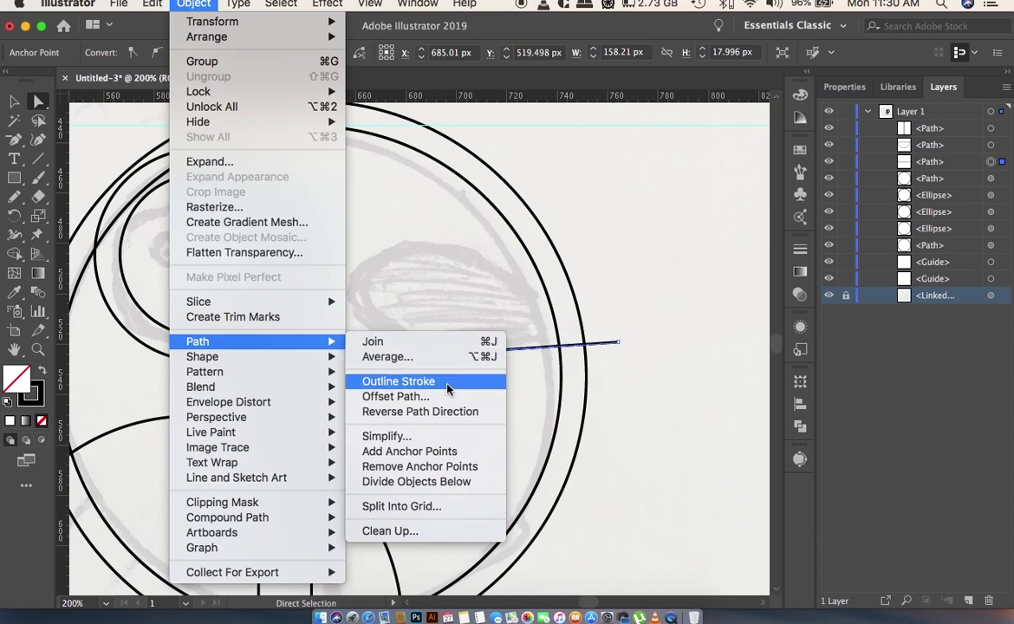
- Replace the too-wide offset outline around the beak line with a narrower Offset Path
{"action": "left_click", "coordinate": [447, 397]}
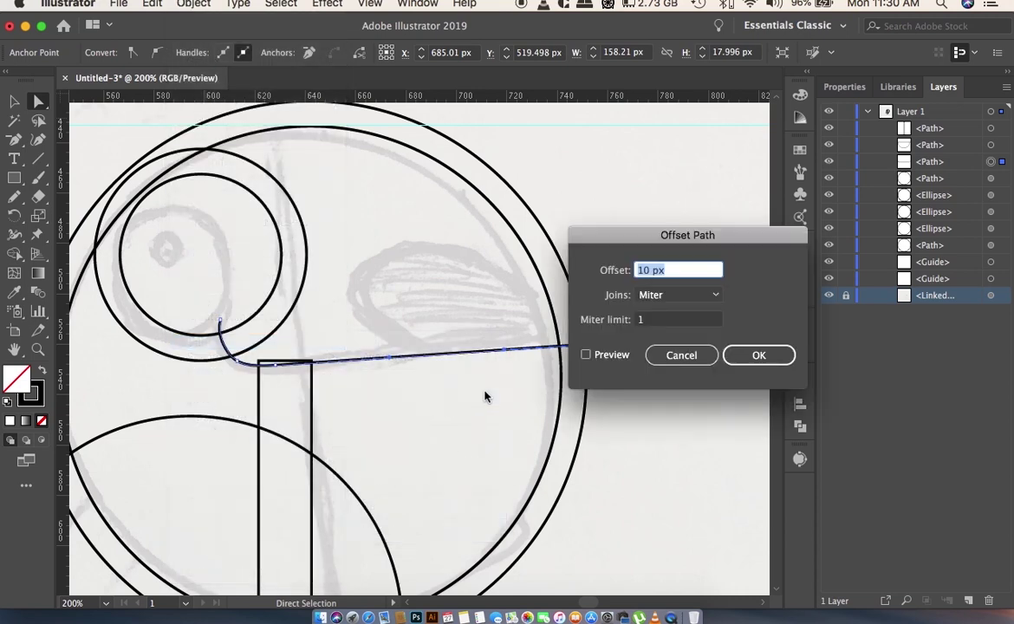
{"action": "left_click", "coordinate": [756, 355]}
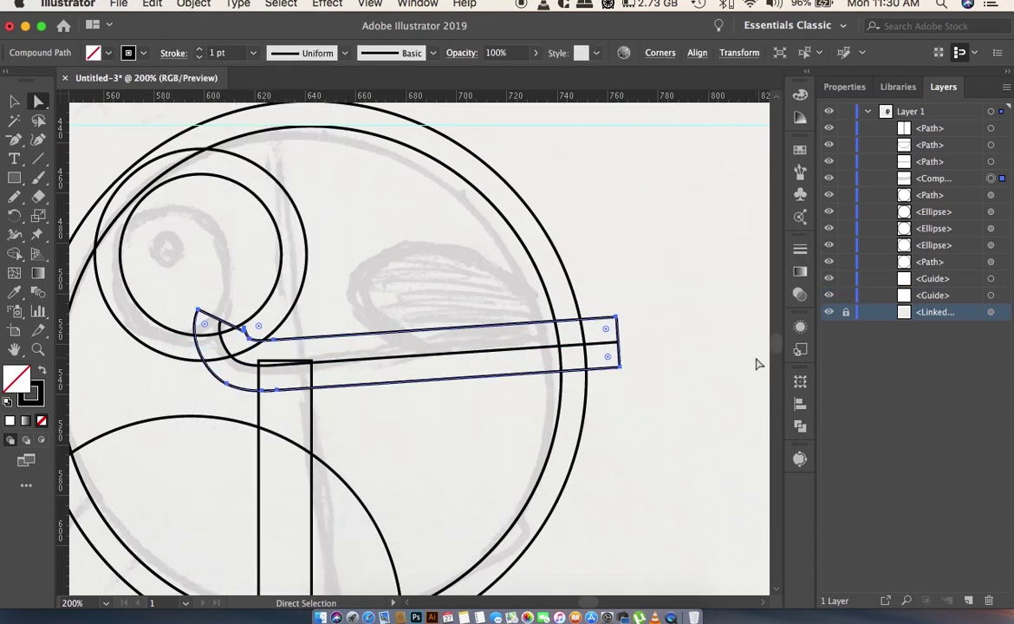
{"action": "key", "text": "ctrl+z"}
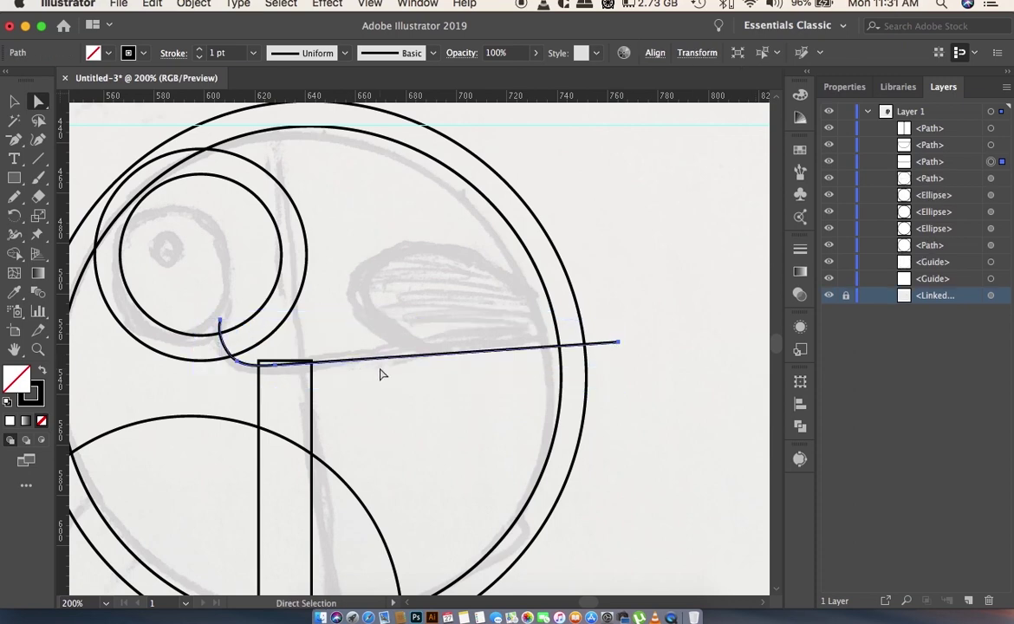
{"action": "left_click", "coordinate": [193, 4]}
{"action": "mouse_move", "coordinate": [198, 341]}
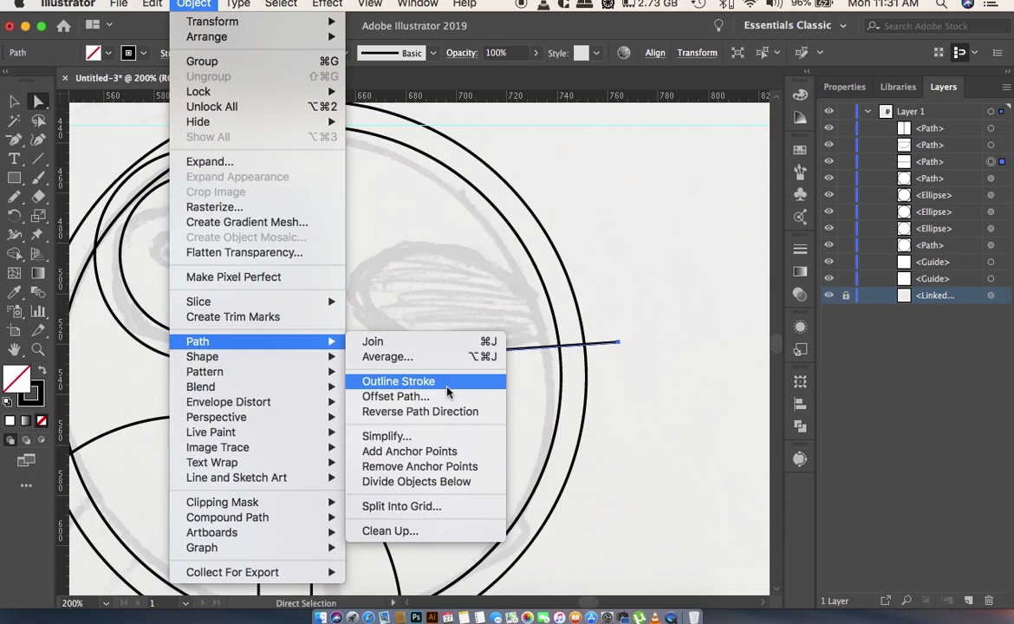
{"action": "left_click", "coordinate": [445, 405]}
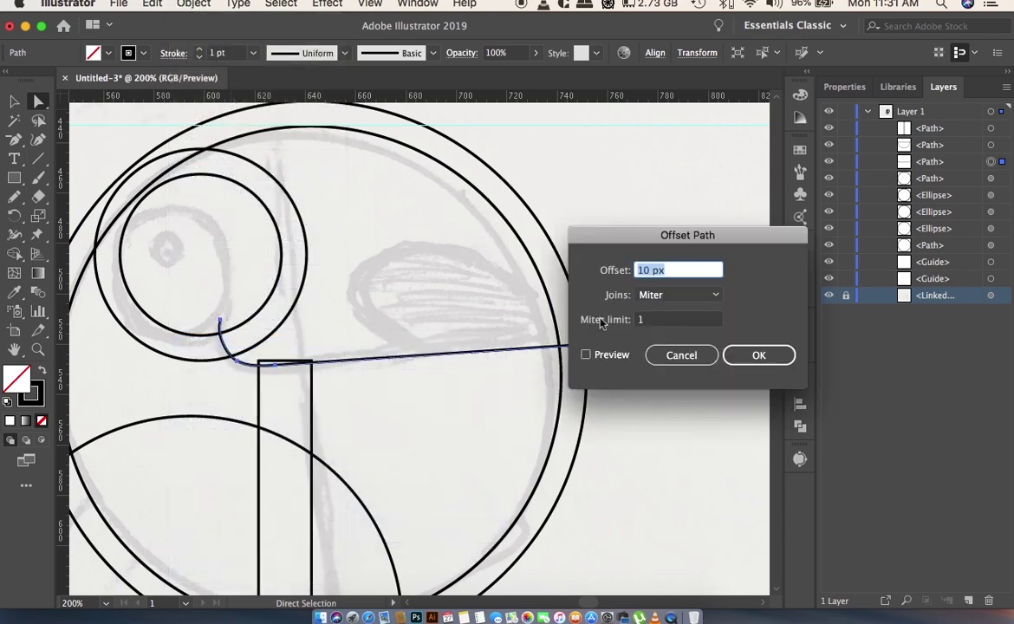
{"action": "type", "text": "4"}
{"action": "left_click", "coordinate": [736, 355]}
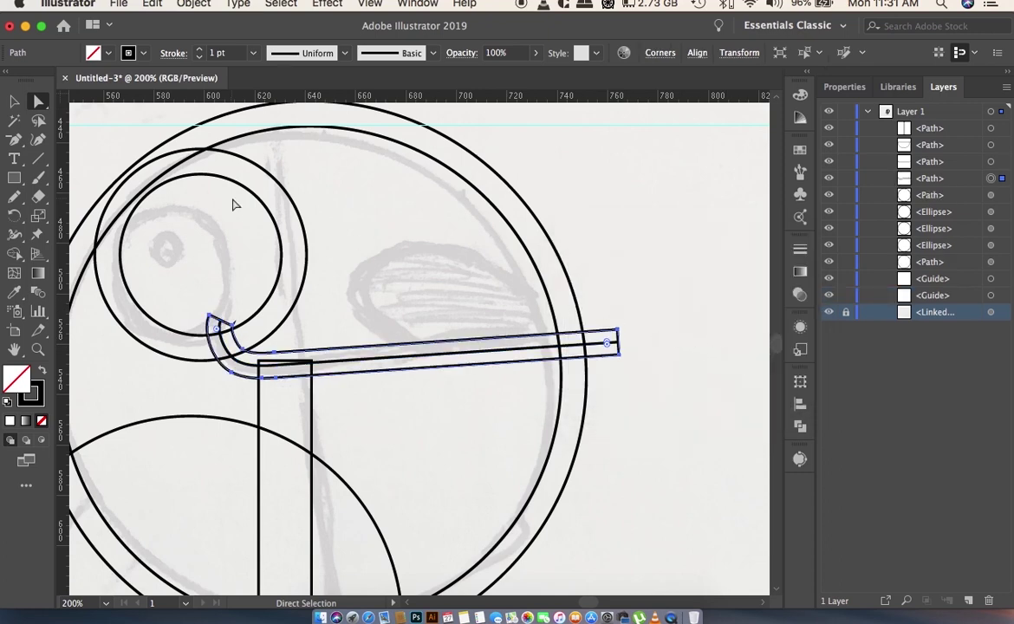
{"action": "key", "text": "super+minus"}
{"action": "key", "text": "super+minus"}
{"action": "key", "text": "super+minus"}
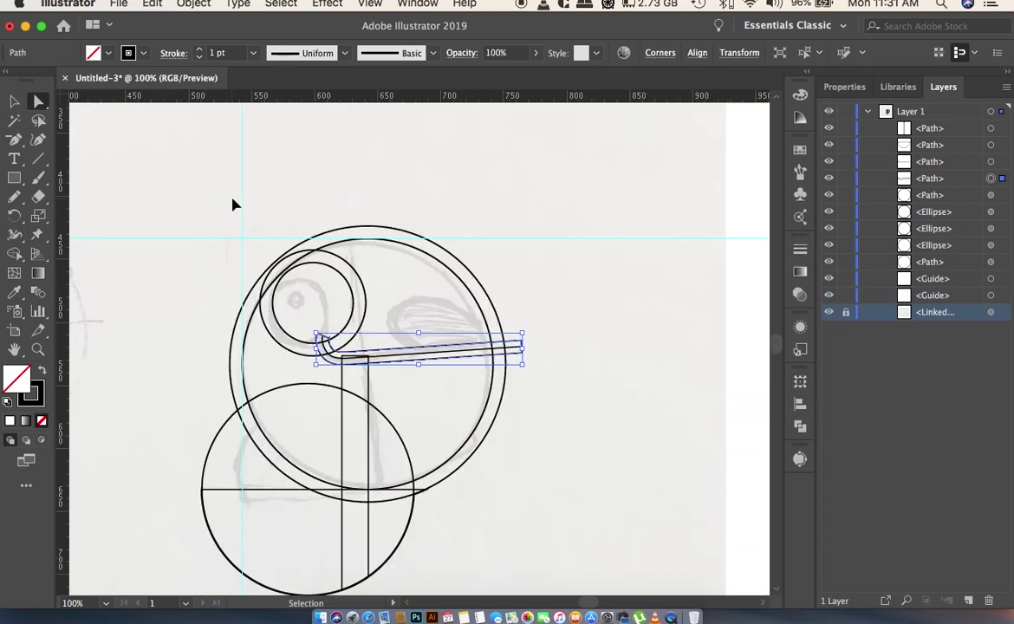
- Undo a trial move of the horizontal guide, then clear all guides from the document
{"action": "left_click", "coordinate": [541, 467]}
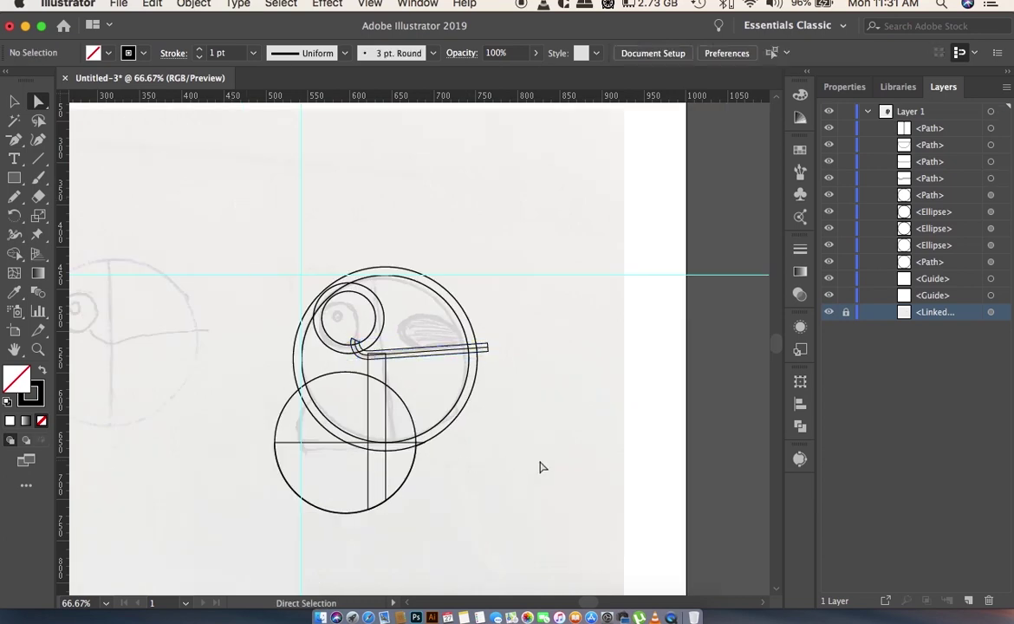
{"action": "left_click_drag", "start_coordinate": [253, 275], "coordinate": [396, 443]}
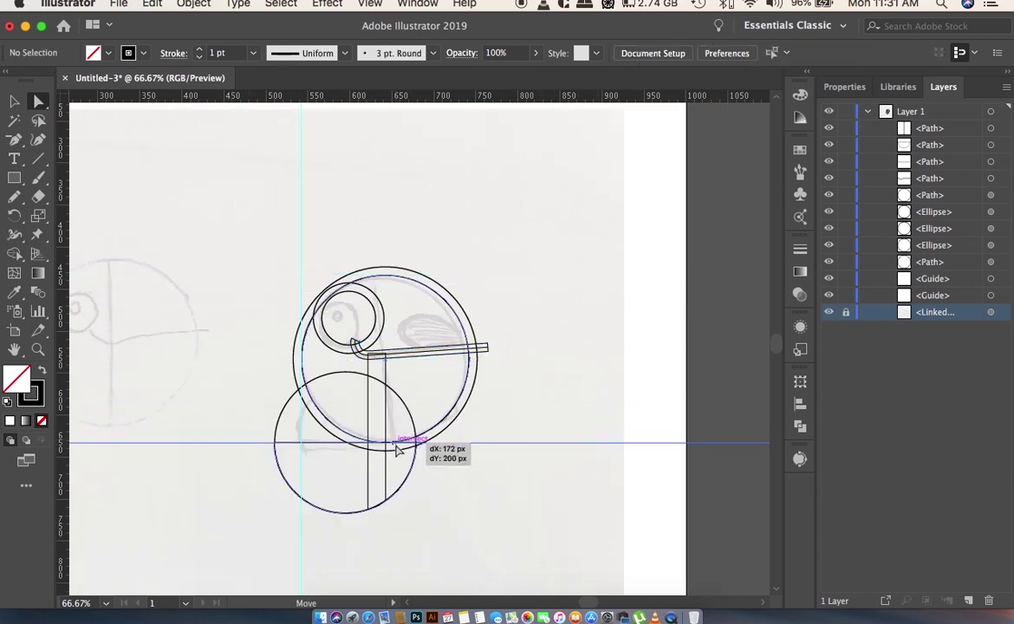
{"action": "key", "text": "super+z"}
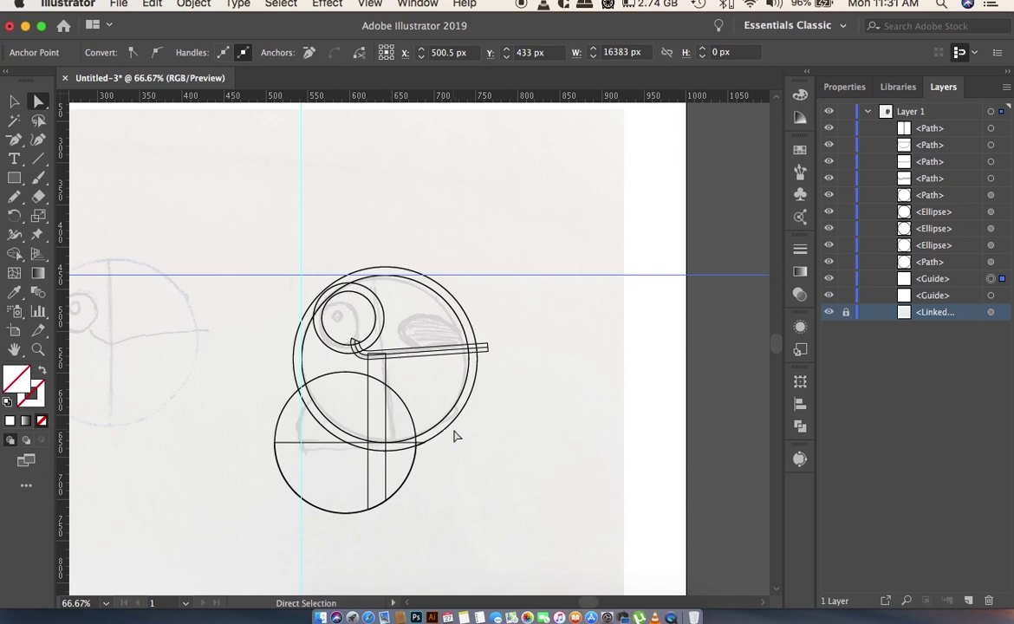
{"action": "left_click", "coordinate": [370, 5]}
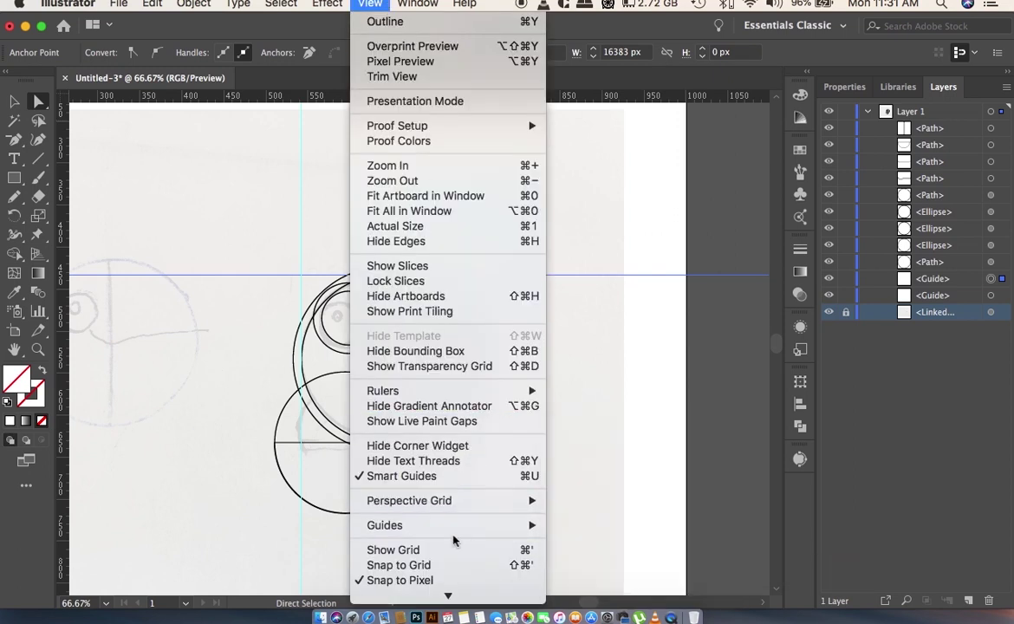
{"action": "mouse_move", "coordinate": [385, 526]}
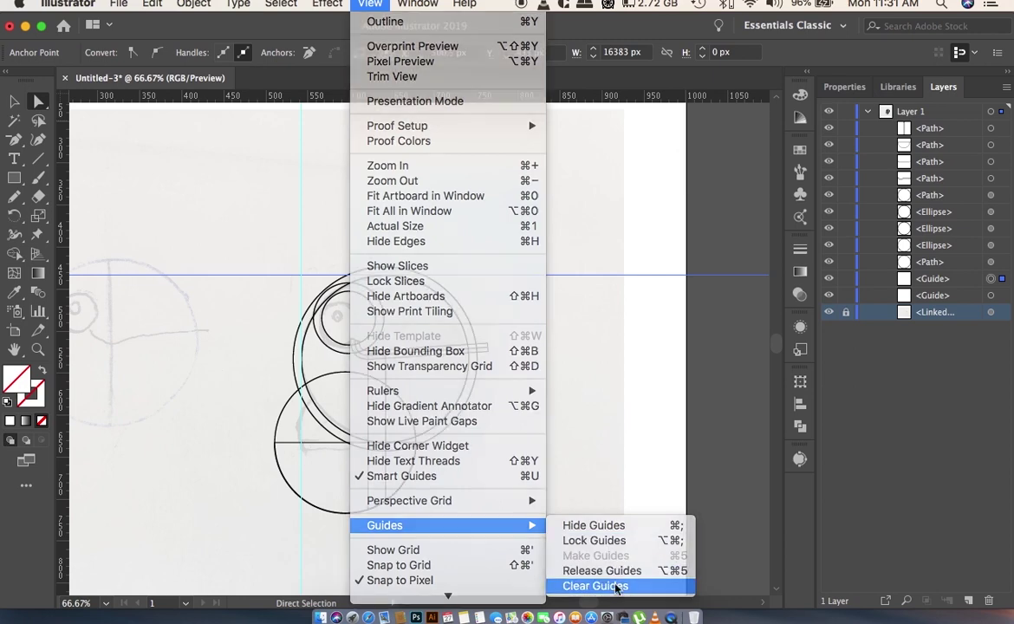
{"action": "left_click", "coordinate": [617, 587]}
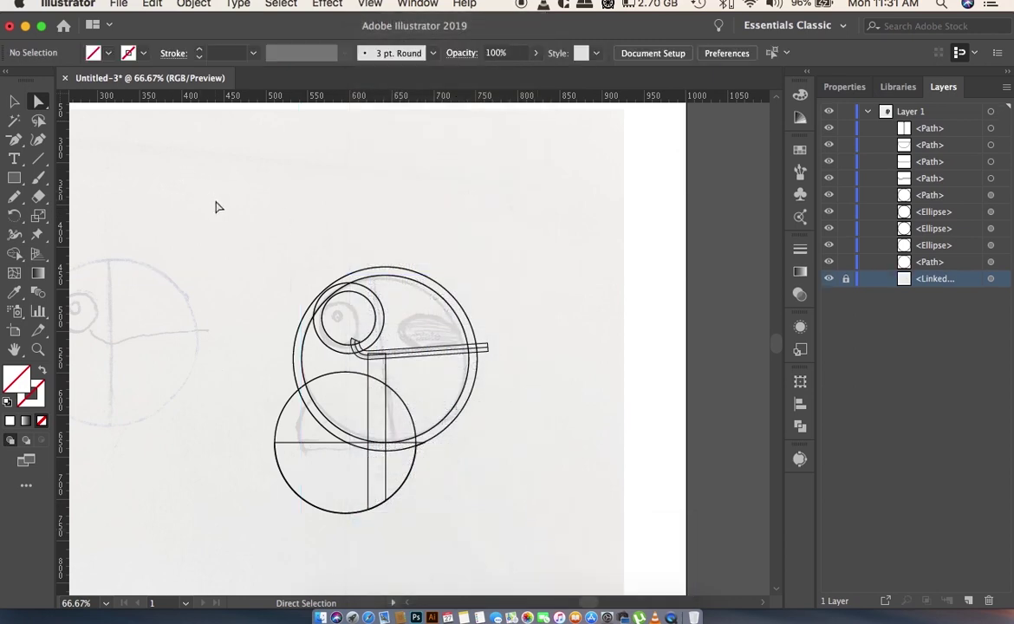
- Toggle the sketch layer off and on to check linework, then select all traced paths
{"action": "left_click", "coordinate": [830, 280]}
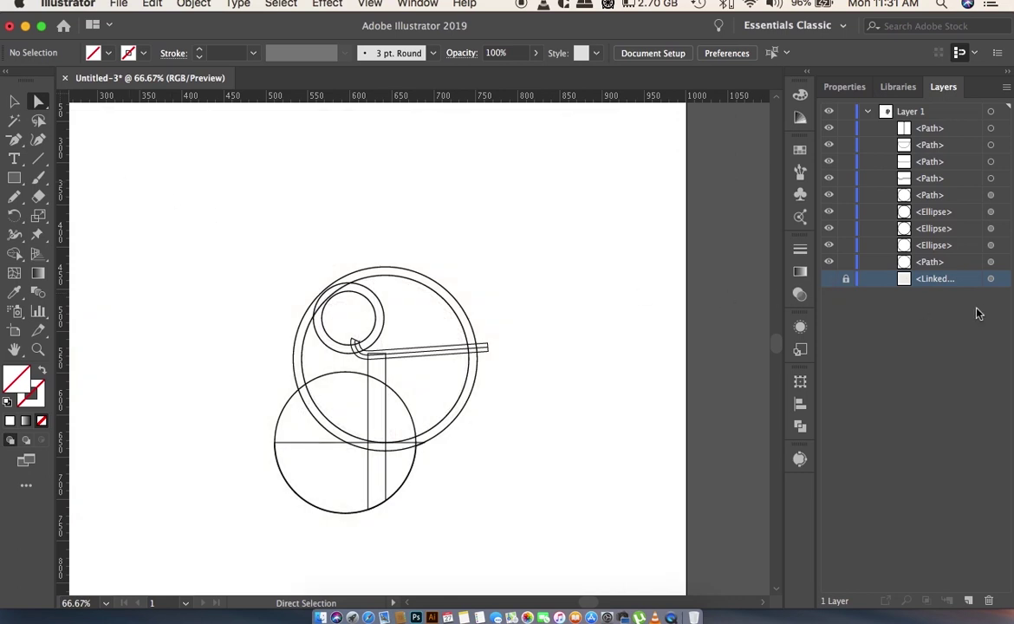
{"action": "left_click", "coordinate": [829, 279]}
{"action": "left_click_drag", "start_coordinate": [227, 214], "coordinate": [576, 520]}
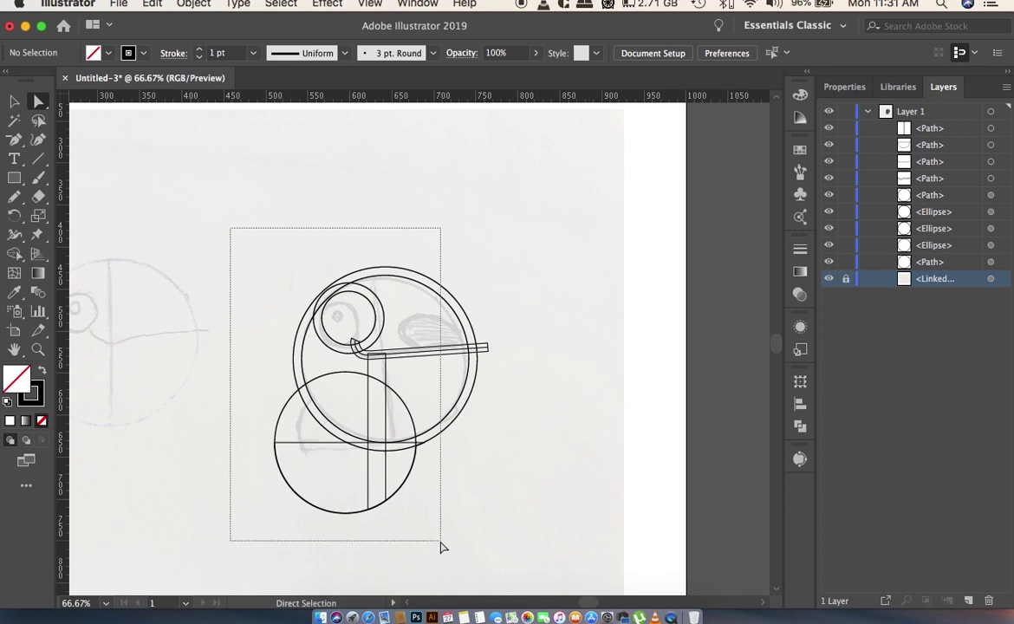
- Use Shape Builder to trim the bottom circle to a half-circle and clean its bottom edge
{"action": "left_click_drag", "start_coordinate": [231, 227], "coordinate": [496, 519]}
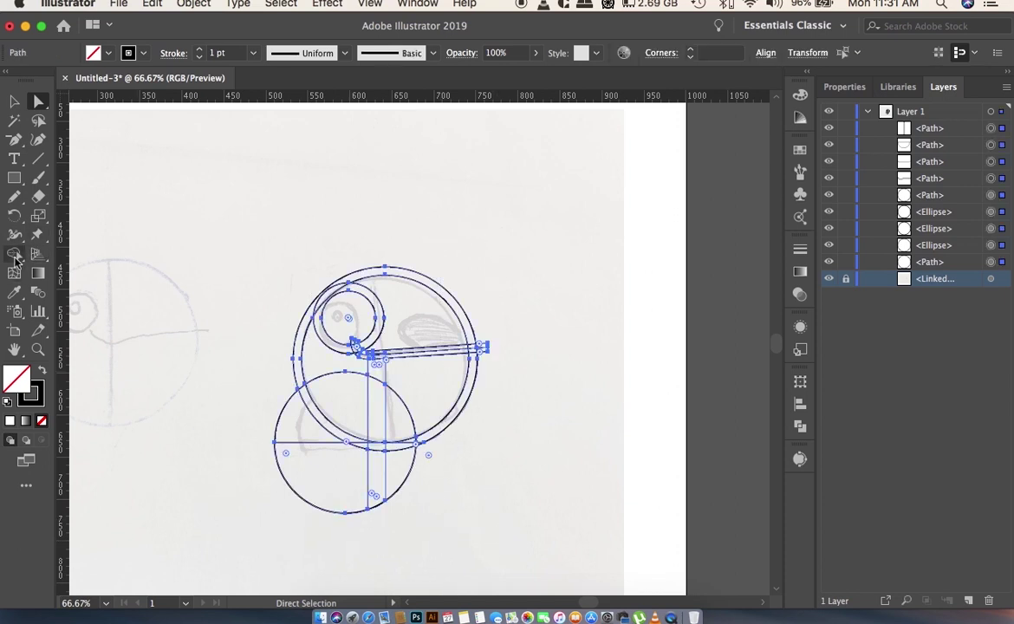
{"action": "left_click", "coordinate": [14, 253]}
{"action": "left_click_drag", "start_coordinate": [262, 508], "coordinate": [626, 503]}
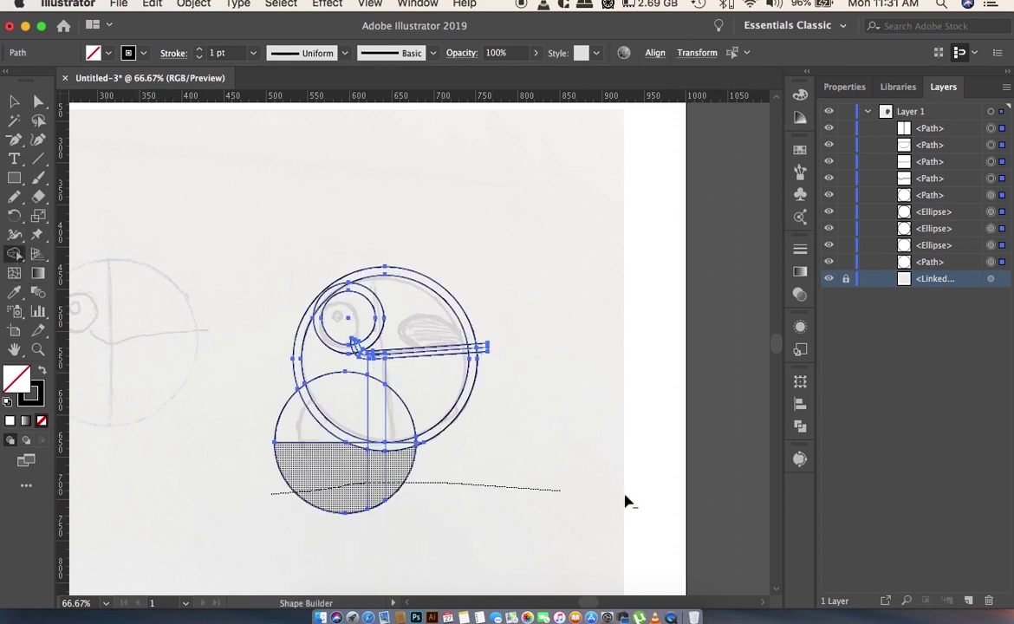
{"action": "left_click", "coordinate": [390, 451]}
{"action": "left_click", "coordinate": [376, 449]}
{"action": "left_click", "coordinate": [373, 456], "text": "alt"}
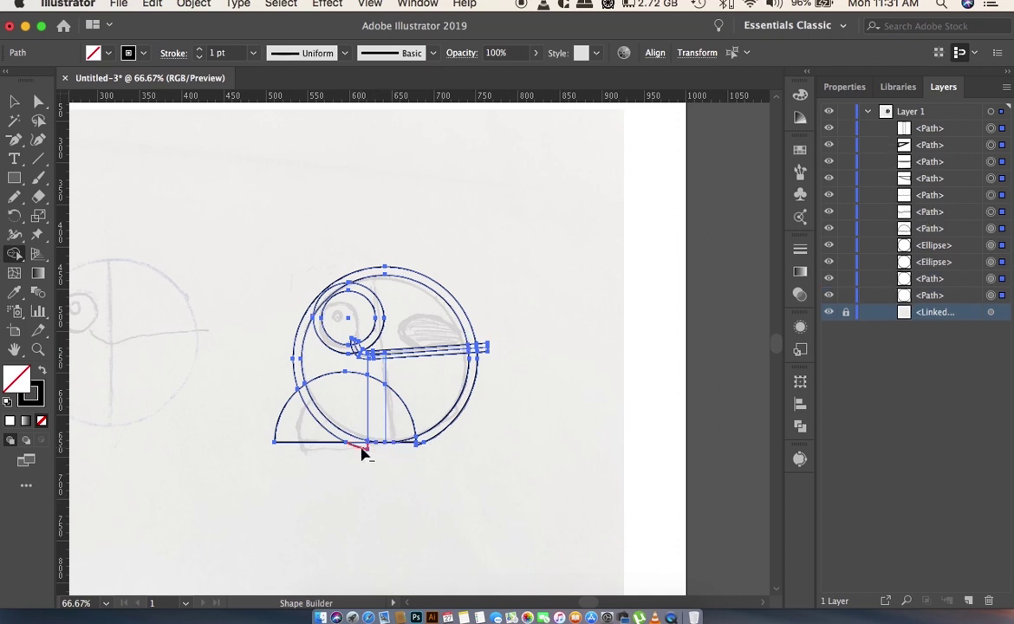
{"action": "left_click", "coordinate": [363, 450], "text": "alt"}
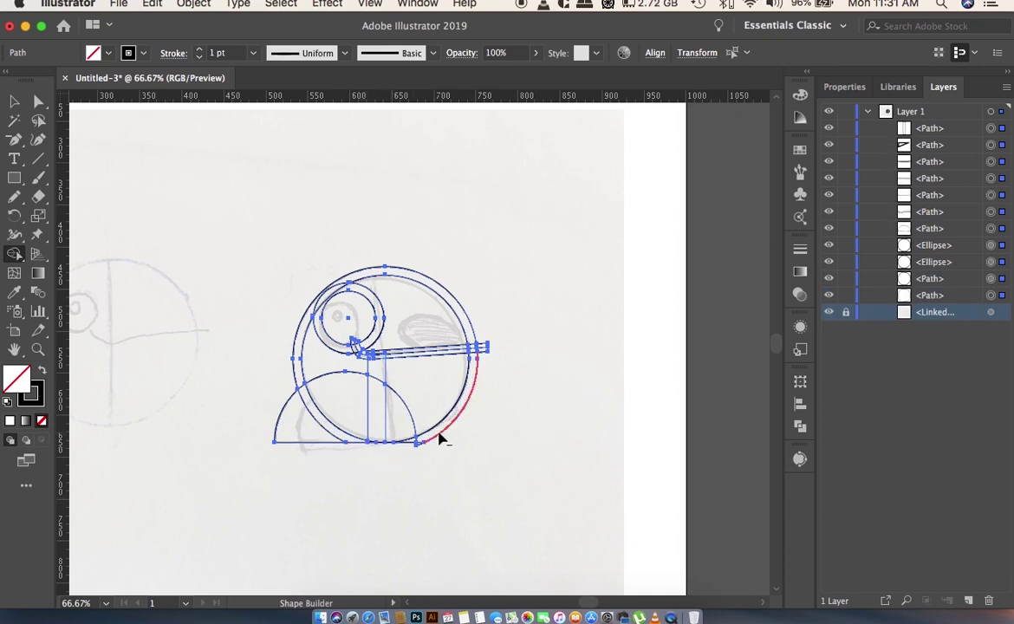
- Merge the eye ring regions and remove the outer ring's extra line and stray bottom edge
{"action": "left_click", "coordinate": [339, 352]}
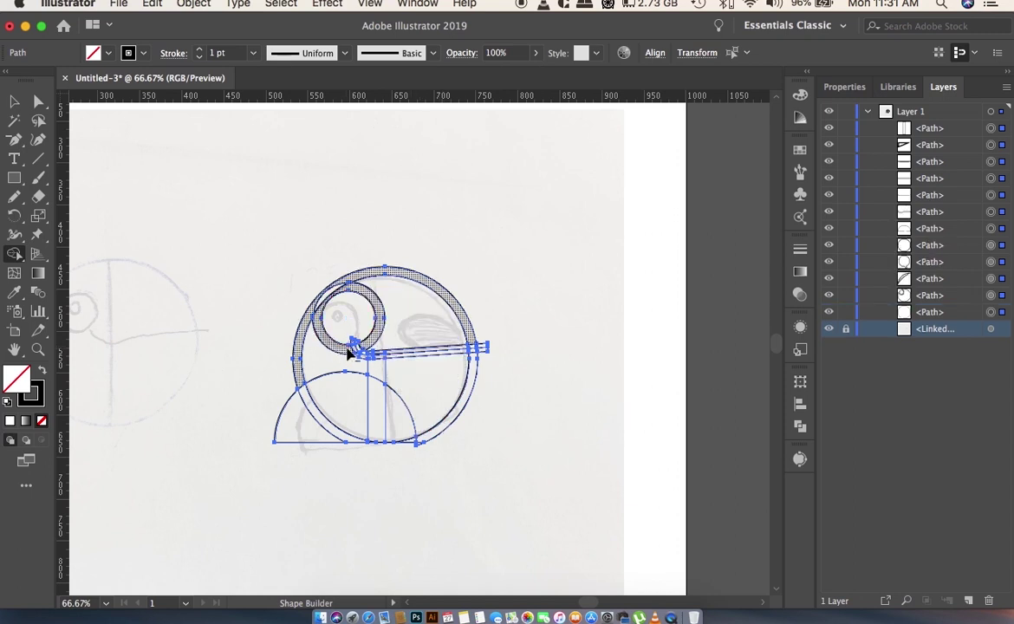
{"action": "left_click", "coordinate": [353, 351]}
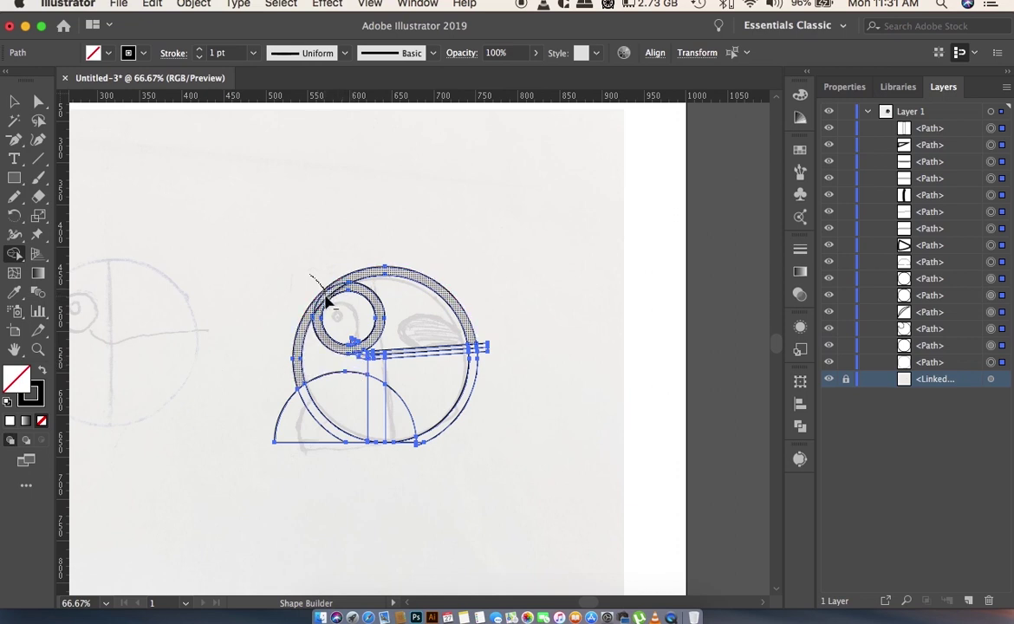
{"action": "left_click", "coordinate": [328, 300], "text": "alt"}
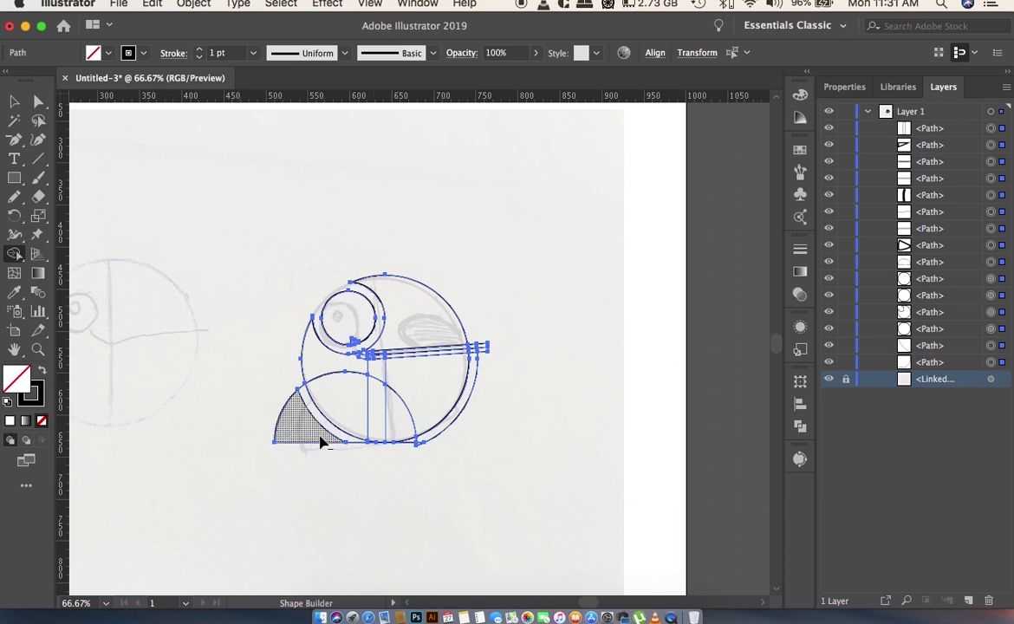
{"action": "left_click", "coordinate": [299, 390]}
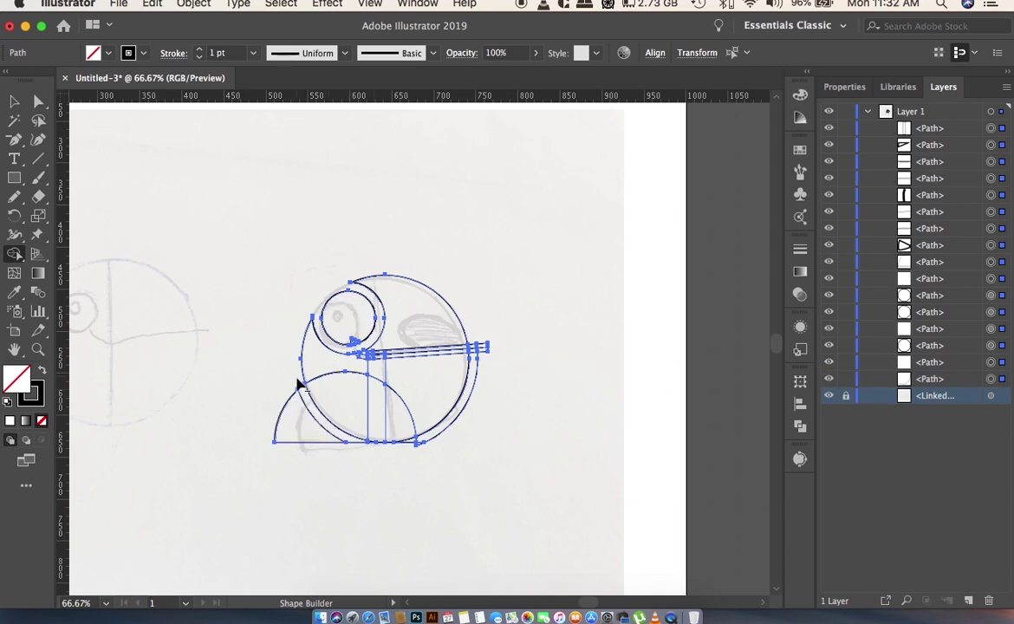
{"action": "left_click", "coordinate": [358, 444], "text": "alt"}
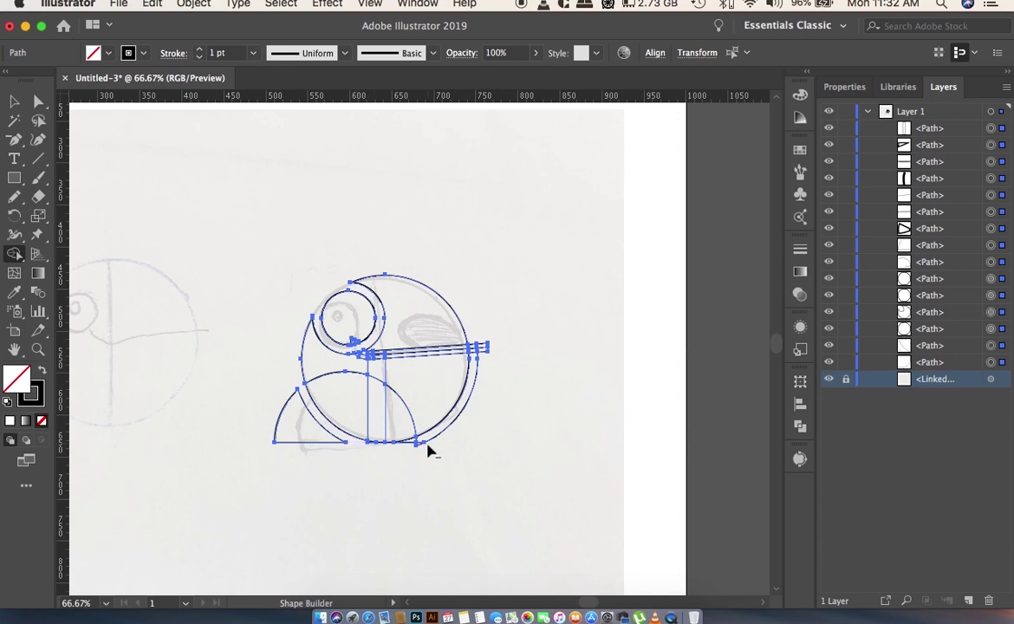
- Remove the lower-right arc edges and trim the beak band's tip beyond the head ring
{"action": "left_click_drag", "start_coordinate": [447, 441], "coordinate": [413, 454]}
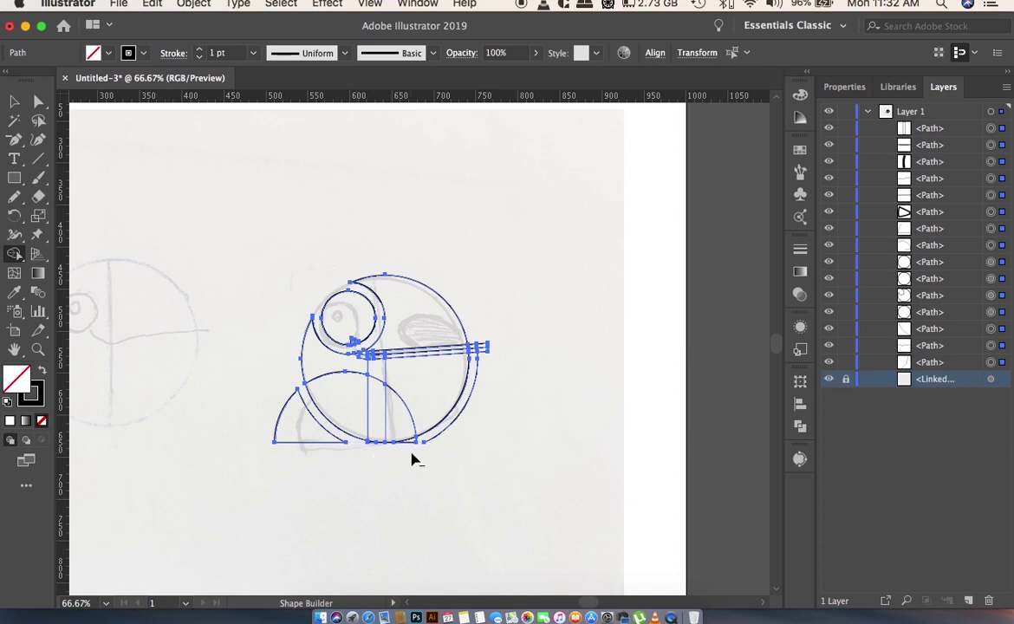
{"action": "left_click", "coordinate": [425, 442], "text": "alt"}
{"action": "left_click_drag", "start_coordinate": [477, 314], "coordinate": [482, 359]}
{"action": "left_click_drag", "start_coordinate": [481, 345], "coordinate": [483, 368]}
{"action": "key", "text": "super+equal"}
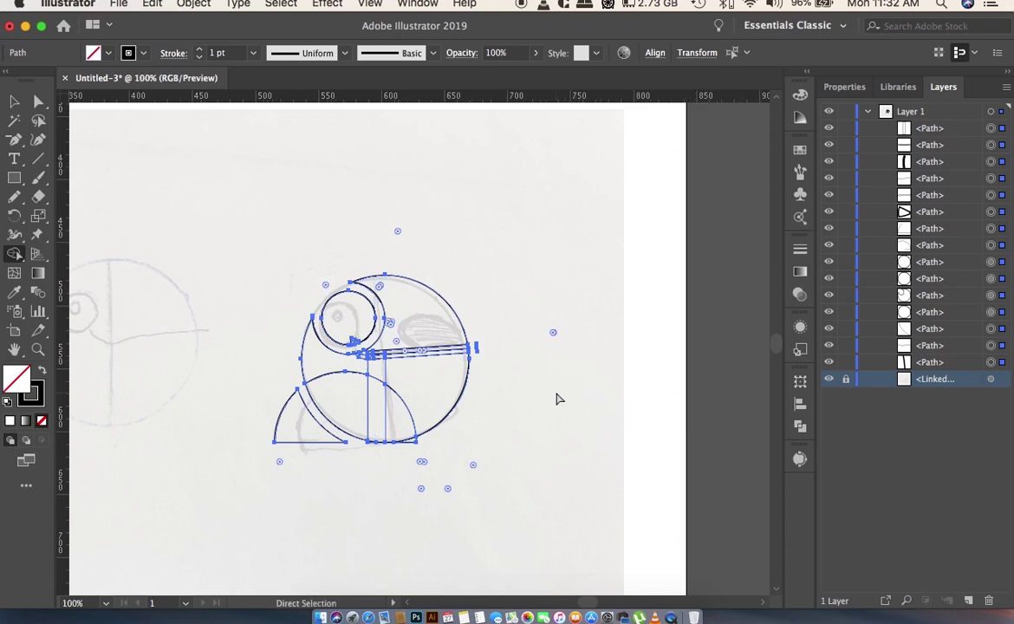
- Zoom in on the toucan and delete the small stray path fragment
{"action": "key", "text": "super+equal"}
{"action": "key", "text": "super+equal"}
{"action": "scroll", "coordinate": [671, 272], "scroll_direction": "right", "scroll_amount": 5}
{"action": "scroll", "coordinate": [671, 272], "scroll_direction": "down", "scroll_amount": 2}
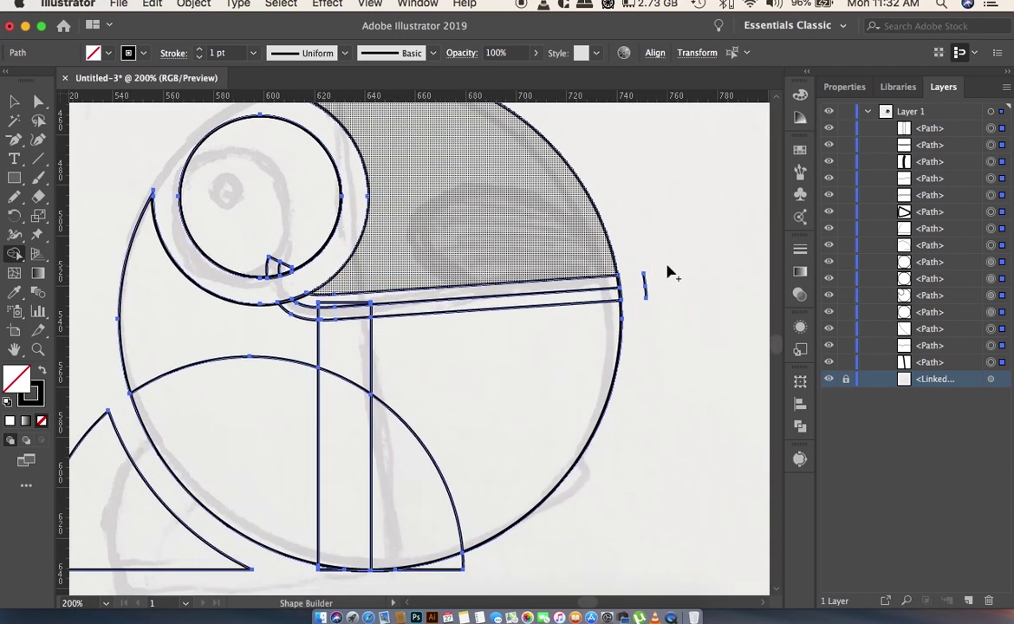
{"action": "left_click_drag", "start_coordinate": [505, 398], "coordinate": [475, 598]}
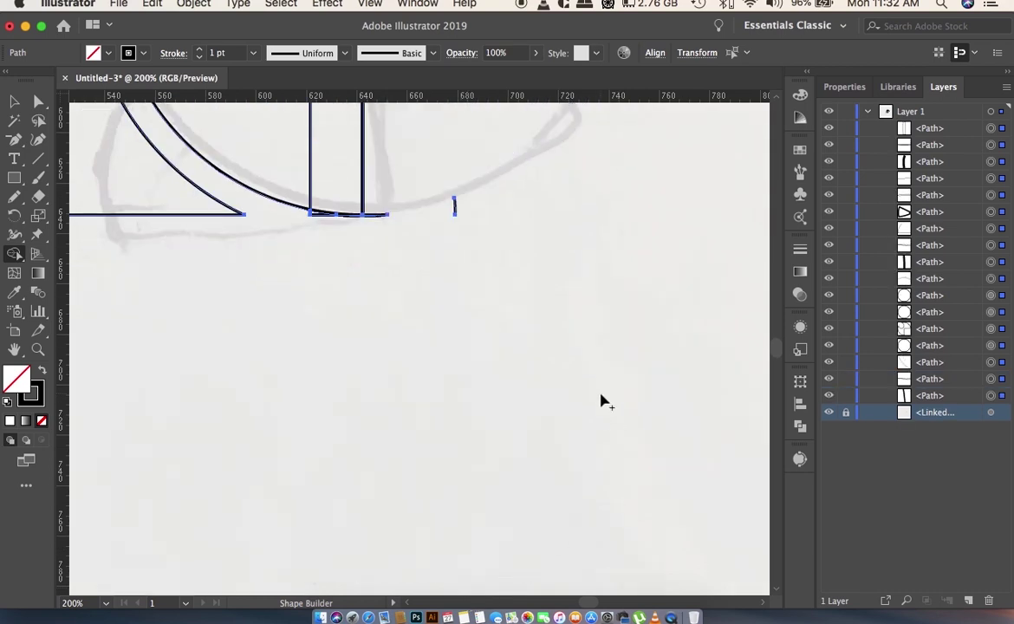
{"action": "scroll", "coordinate": [604, 401], "scroll_direction": "up", "scroll_amount": 5}
{"action": "scroll", "coordinate": [604, 401], "scroll_direction": "right", "scroll_amount": 2}
{"action": "left_click_drag", "start_coordinate": [410, 258], "coordinate": [516, 313]}
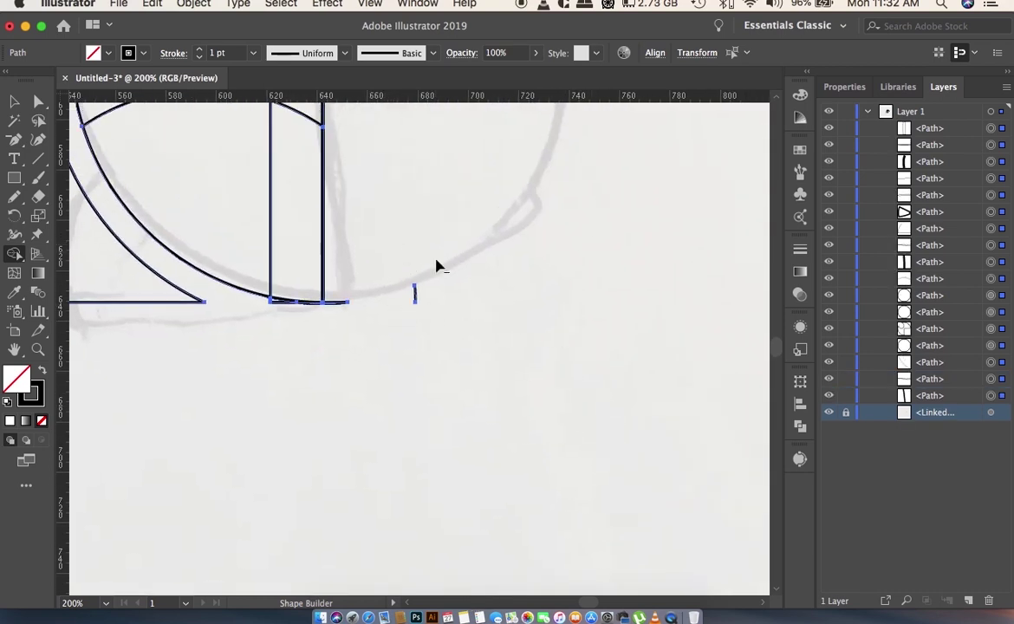
{"action": "left_click", "coordinate": [413, 295], "text": "alt"}
- Delete the stray vertical path beside the beak and the short divider at its tip
{"action": "scroll", "coordinate": [420, 307], "scroll_direction": "up", "scroll_amount": 5}
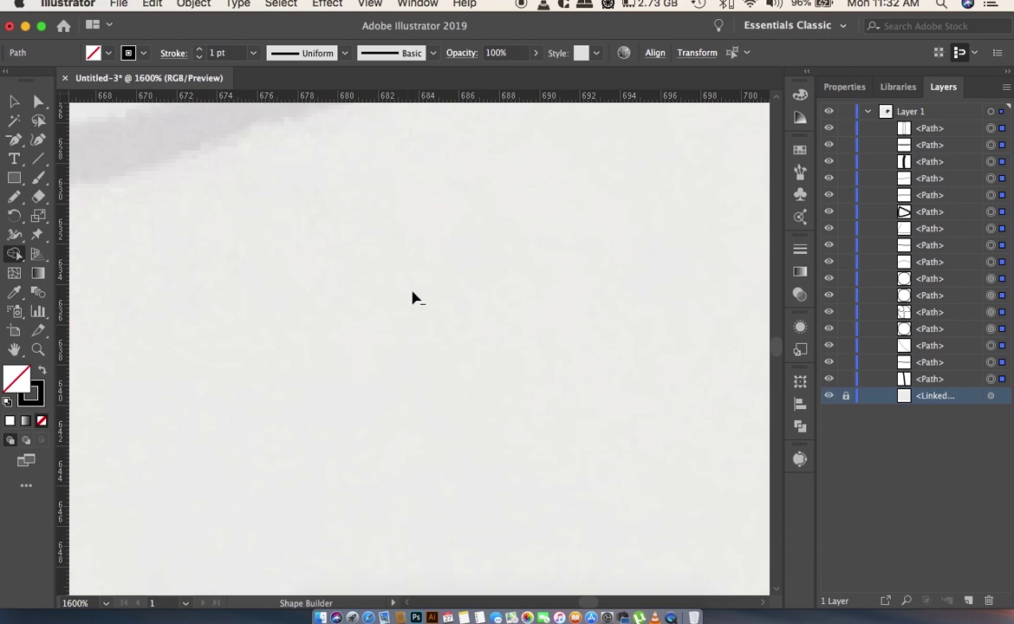
{"action": "scroll", "coordinate": [414, 296], "scroll_direction": "down", "scroll_amount": 3}
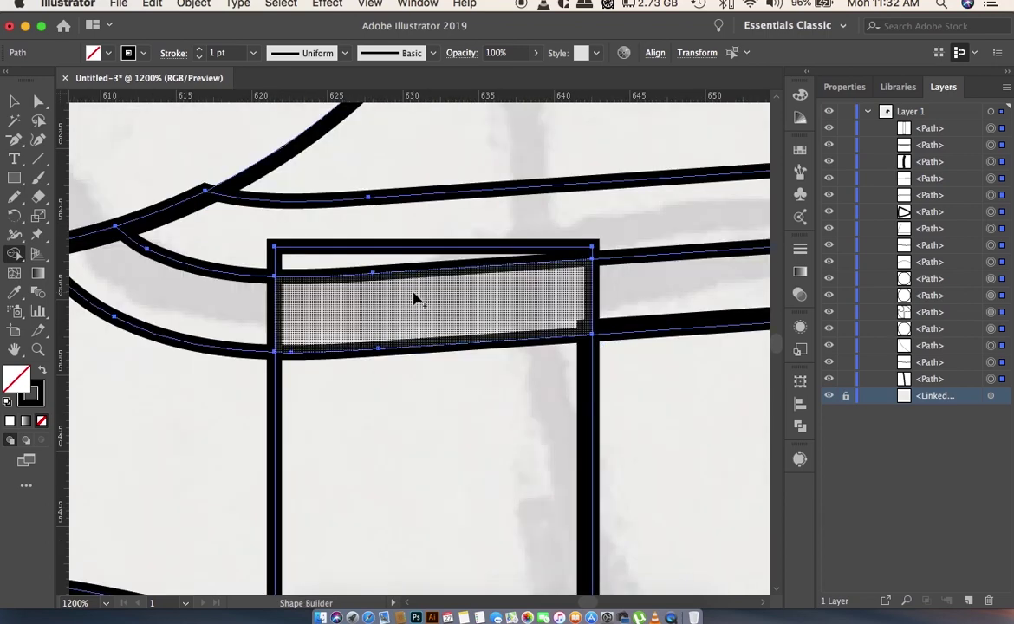
{"action": "scroll", "coordinate": [414, 297], "scroll_direction": "down", "scroll_amount": 3}
{"action": "scroll", "coordinate": [414, 296], "scroll_direction": "right", "scroll_amount": 2}
{"action": "scroll", "coordinate": [461, 325], "scroll_direction": "down", "scroll_amount": 3}
{"action": "scroll", "coordinate": [461, 325], "scroll_direction": "right", "scroll_amount": 1}
{"action": "scroll", "coordinate": [461, 325], "scroll_direction": "down", "scroll_amount": 3}
{"action": "scroll", "coordinate": [461, 325], "scroll_direction": "right", "scroll_amount": 1}
{"action": "scroll", "coordinate": [461, 326], "scroll_direction": "down", "scroll_amount": 3}
{"action": "scroll", "coordinate": [461, 325], "scroll_direction": "right", "scroll_amount": 1}
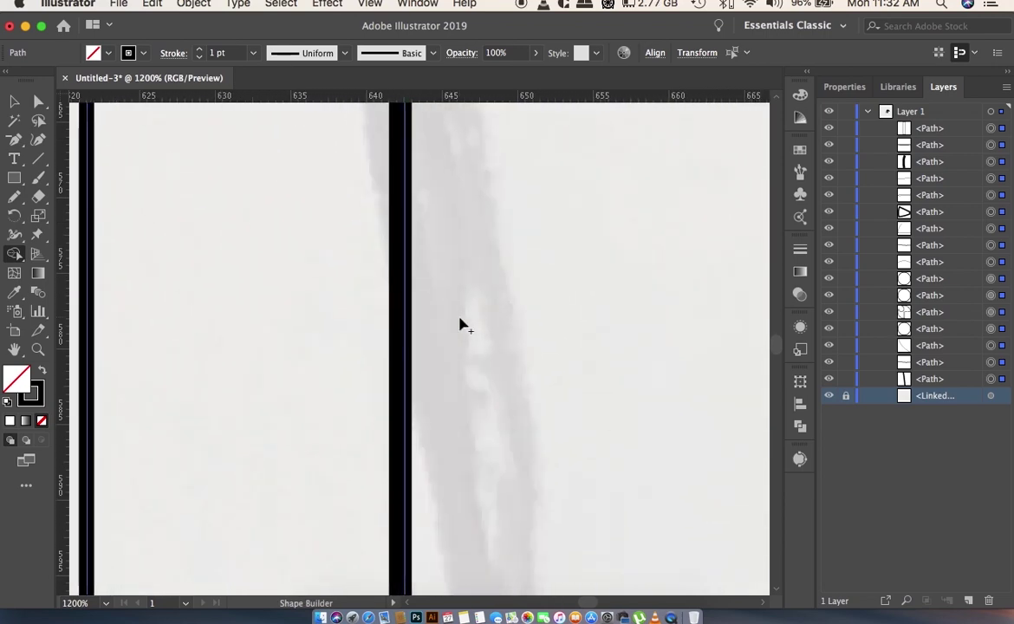
{"action": "scroll", "coordinate": [461, 325], "scroll_direction": "right", "scroll_amount": 1}
{"action": "scroll", "coordinate": [461, 325], "scroll_direction": "down", "scroll_amount": 3}
{"action": "scroll", "coordinate": [461, 325], "scroll_direction": "up", "scroll_amount": 1}
{"action": "scroll", "coordinate": [462, 325], "scroll_direction": "down", "scroll_amount": 2}
{"action": "scroll", "coordinate": [461, 325], "scroll_direction": "right", "scroll_amount": 1}
{"action": "scroll", "coordinate": [461, 325], "scroll_direction": "up", "scroll_amount": 2}
{"action": "scroll", "coordinate": [461, 325], "scroll_direction": "down", "scroll_amount": 1}
{"action": "scroll", "coordinate": [461, 325], "scroll_direction": "down", "scroll_amount": 2}
{"action": "scroll", "coordinate": [461, 325], "scroll_direction": "right", "scroll_amount": 1}
{"action": "scroll", "coordinate": [462, 325], "scroll_direction": "down", "scroll_amount": 3}
{"action": "scroll", "coordinate": [462, 325], "scroll_direction": "down", "scroll_amount": 2}
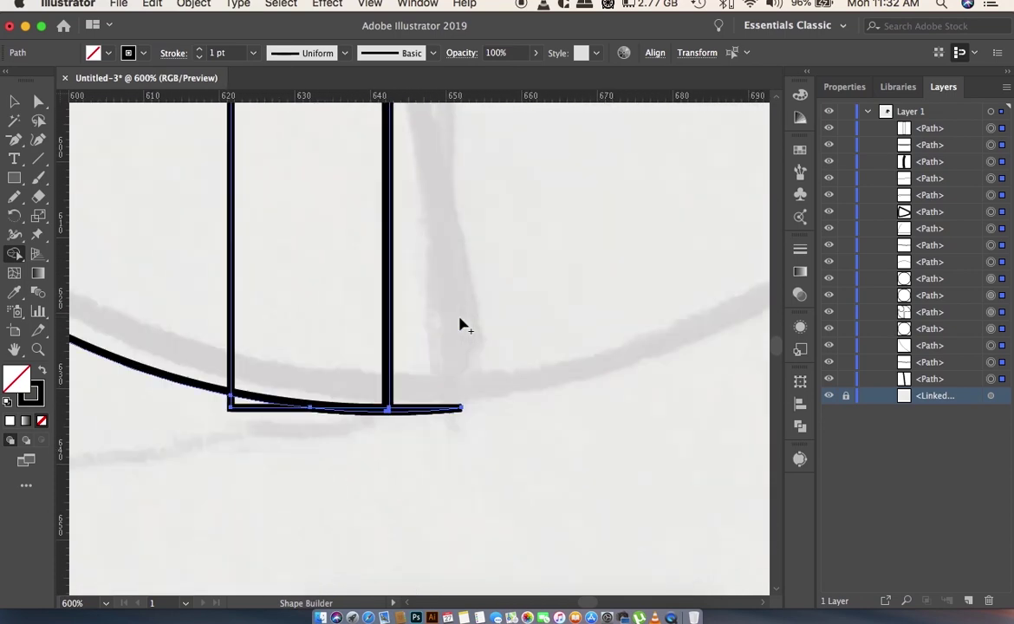
{"action": "scroll", "coordinate": [461, 326], "scroll_direction": "right", "scroll_amount": 2}
{"action": "scroll", "coordinate": [461, 325], "scroll_direction": "up", "scroll_amount": 2}
{"action": "scroll", "coordinate": [461, 325], "scroll_direction": "down", "scroll_amount": 2}
{"action": "scroll", "coordinate": [462, 325], "scroll_direction": "down", "scroll_amount": 3}
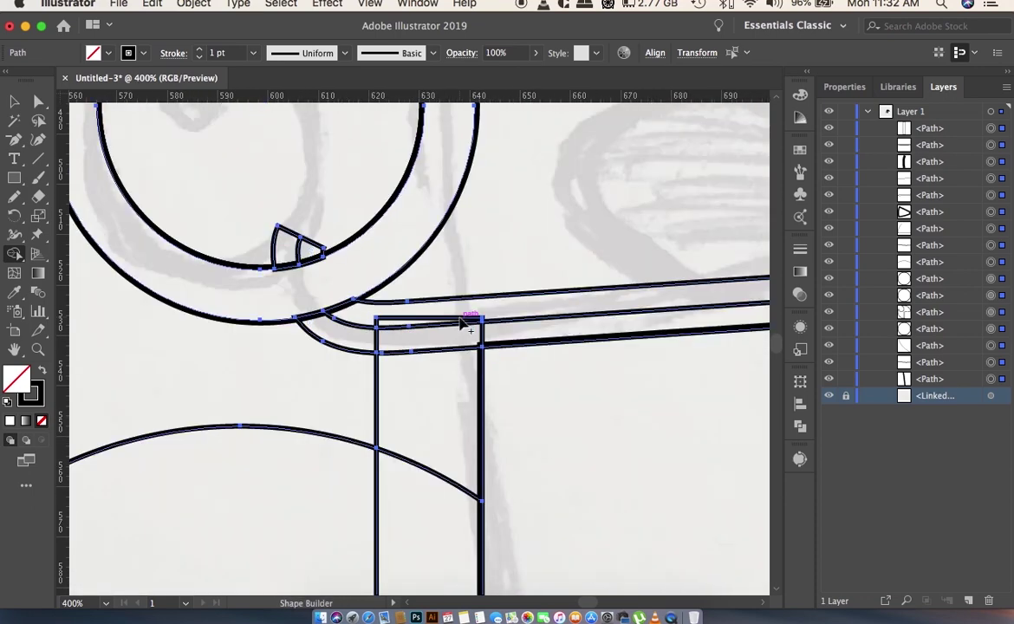
{"action": "scroll", "coordinate": [461, 325], "scroll_direction": "up", "scroll_amount": 1}
{"action": "scroll", "coordinate": [461, 325], "scroll_direction": "right", "scroll_amount": 6}
{"action": "scroll", "coordinate": [463, 323], "scroll_direction": "left", "scroll_amount": 1}
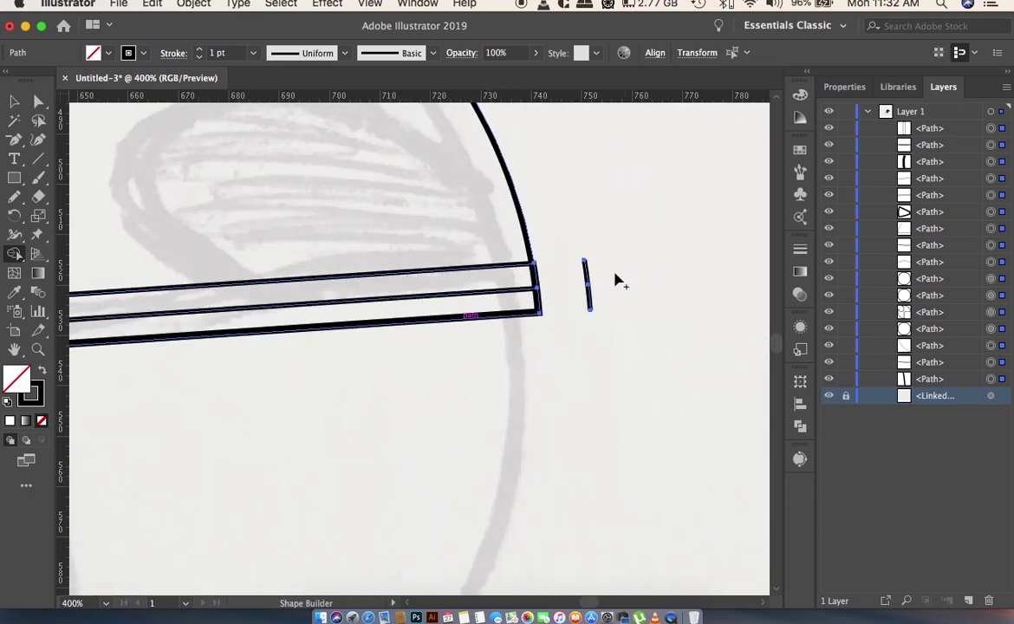
{"action": "left_click", "coordinate": [593, 302], "text": "alt"}
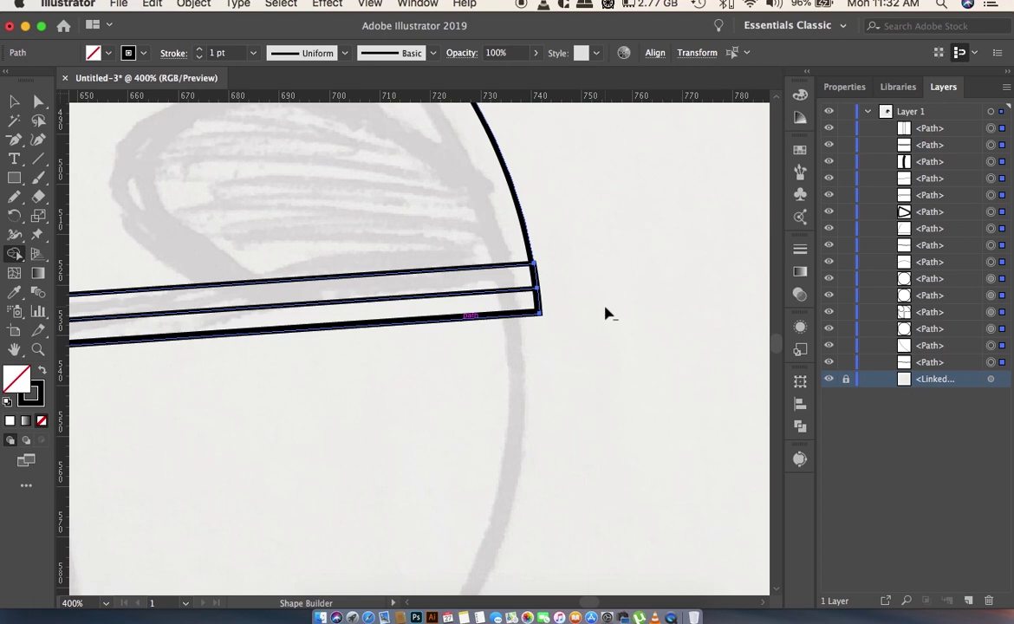
{"action": "scroll", "coordinate": [609, 315], "scroll_direction": "up", "scroll_amount": 2}
{"action": "scroll", "coordinate": [609, 315], "scroll_direction": "left", "scroll_amount": 1}
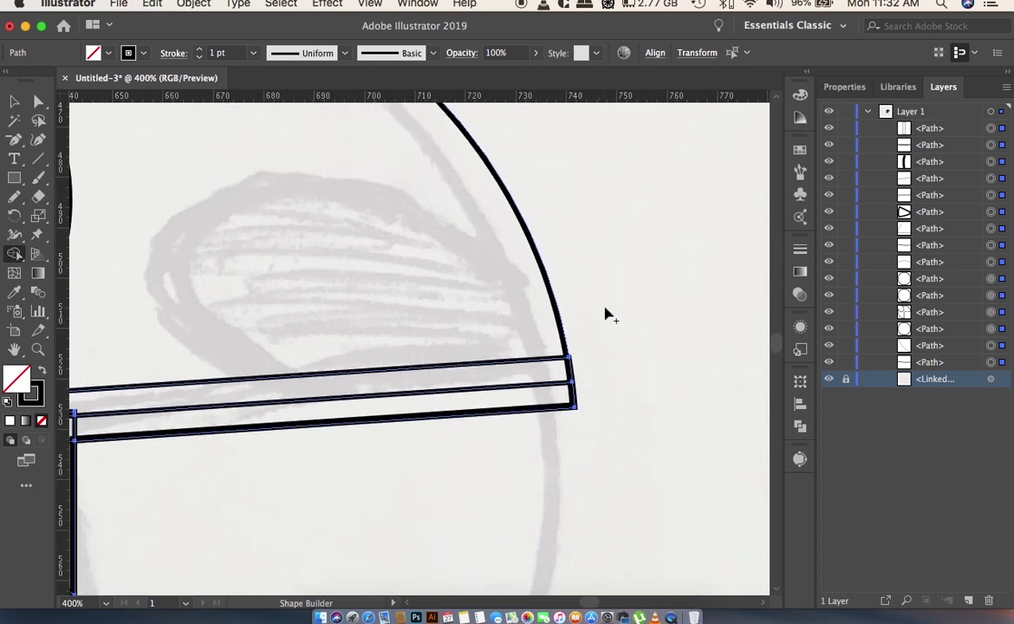
{"action": "left_click", "coordinate": [573, 379], "text": "alt"}
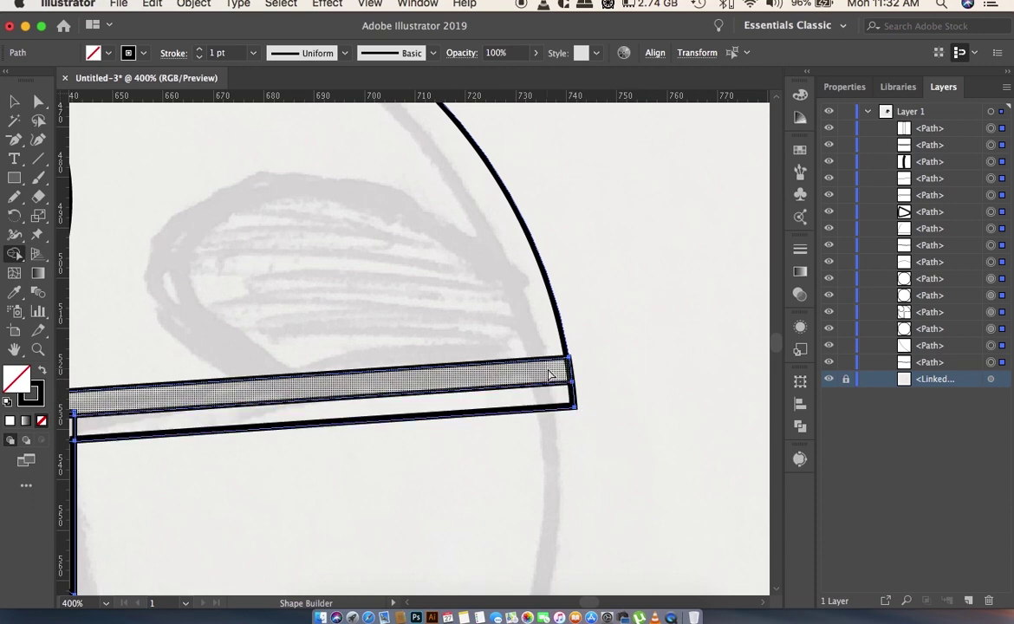
- Remove the beak strip's lower band, base corner, junction edges and leftover tip stub
{"action": "key", "text": "super+minus"}
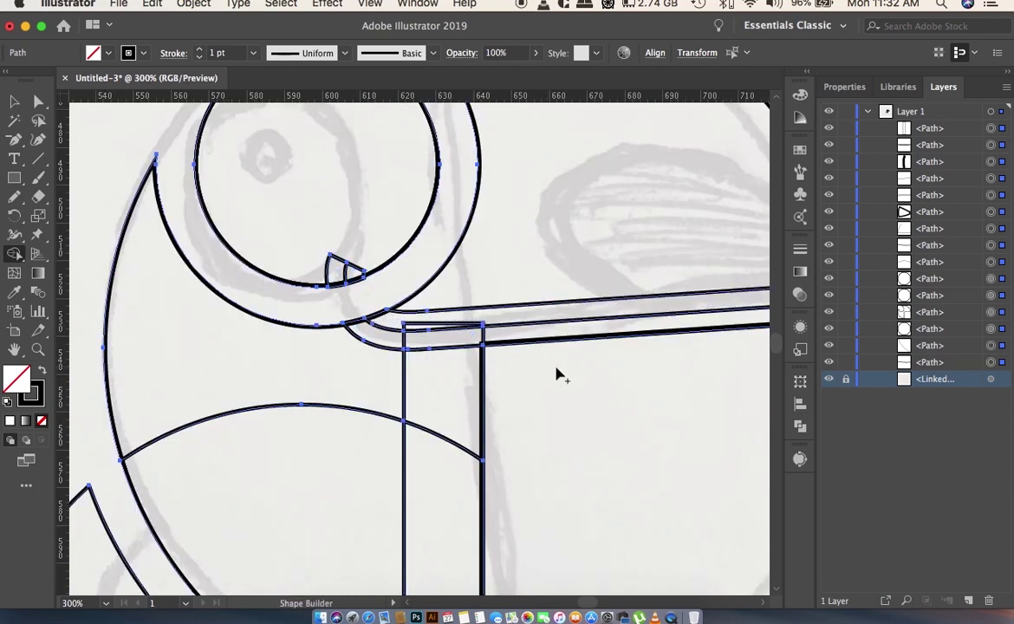
{"action": "scroll", "coordinate": [555, 373], "scroll_direction": "right", "scroll_amount": 3}
{"action": "scroll", "coordinate": [550, 364], "scroll_direction": "right", "scroll_amount": 3}
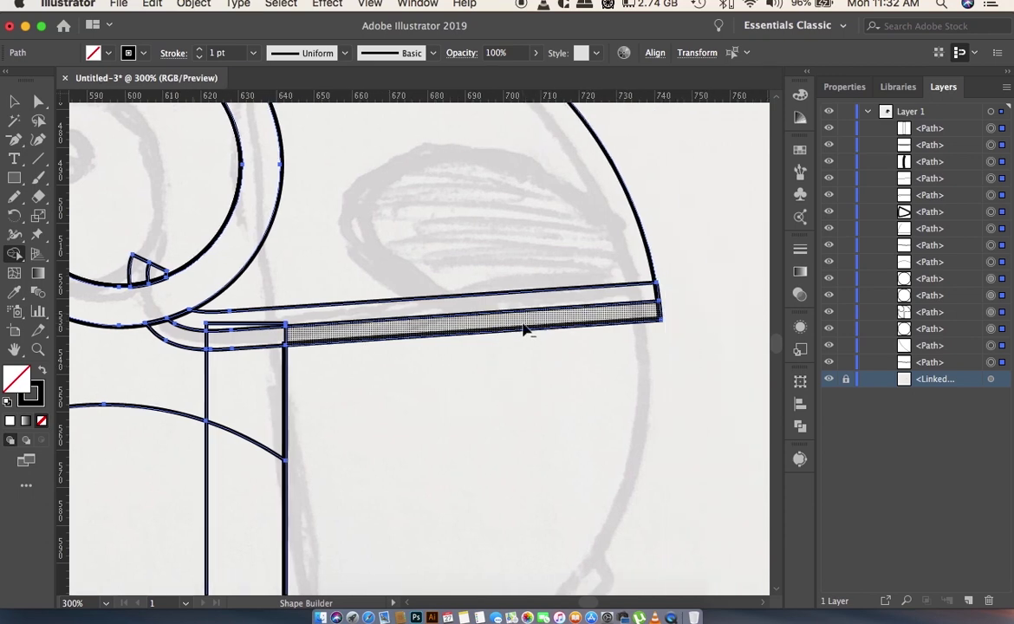
{"action": "left_click", "coordinate": [525, 329], "text": "alt"}
{"action": "left_click", "coordinate": [260, 342]}
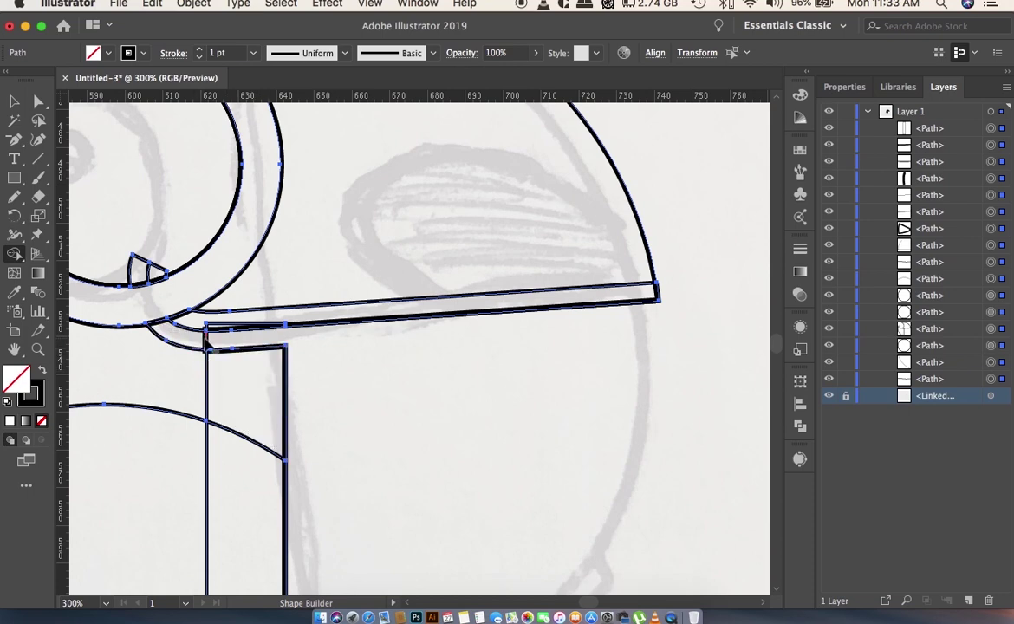
{"action": "left_click", "coordinate": [161, 327]}
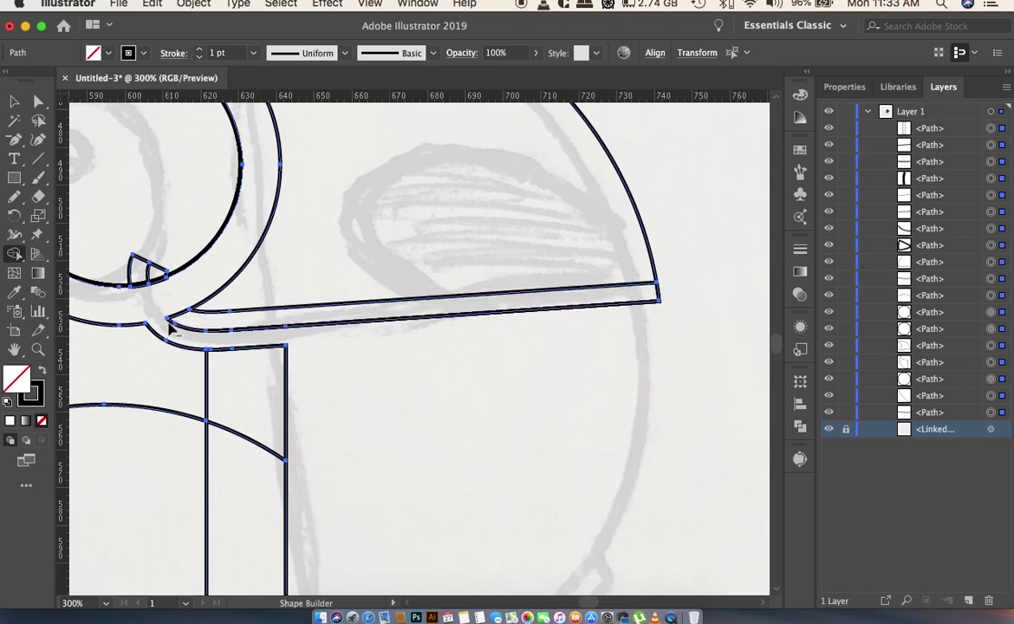
{"action": "left_click", "coordinate": [191, 330], "text": "alt"}
{"action": "left_click", "coordinate": [333, 329], "text": "alt"}
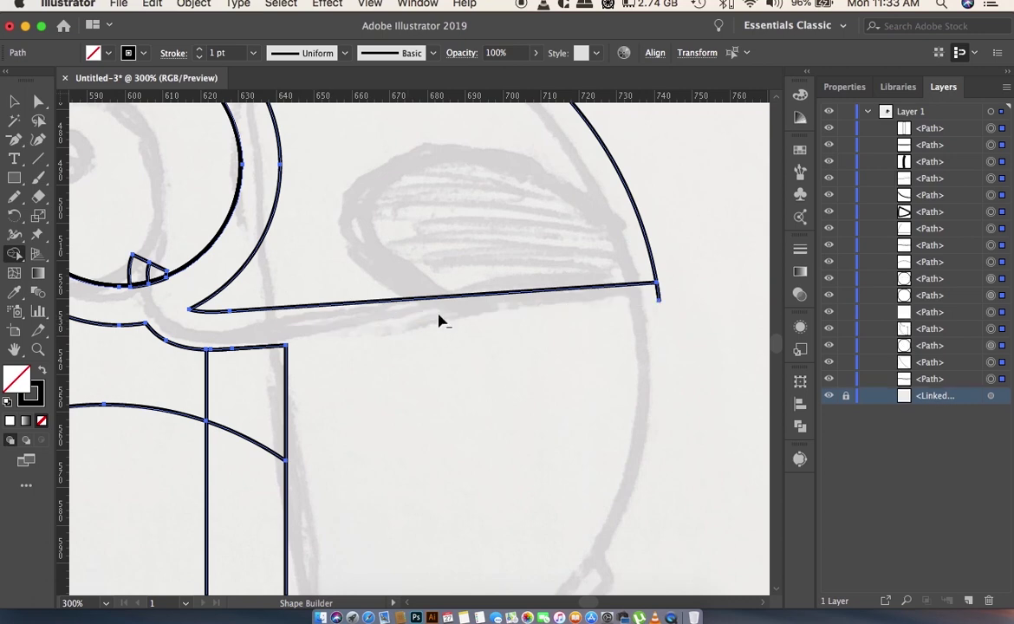
{"action": "left_click", "coordinate": [658, 296], "text": "alt"}
- Merge the small triangle into the eye circle, then zoom out to the whole toucan
{"action": "key", "text": "ctrl+plus"}
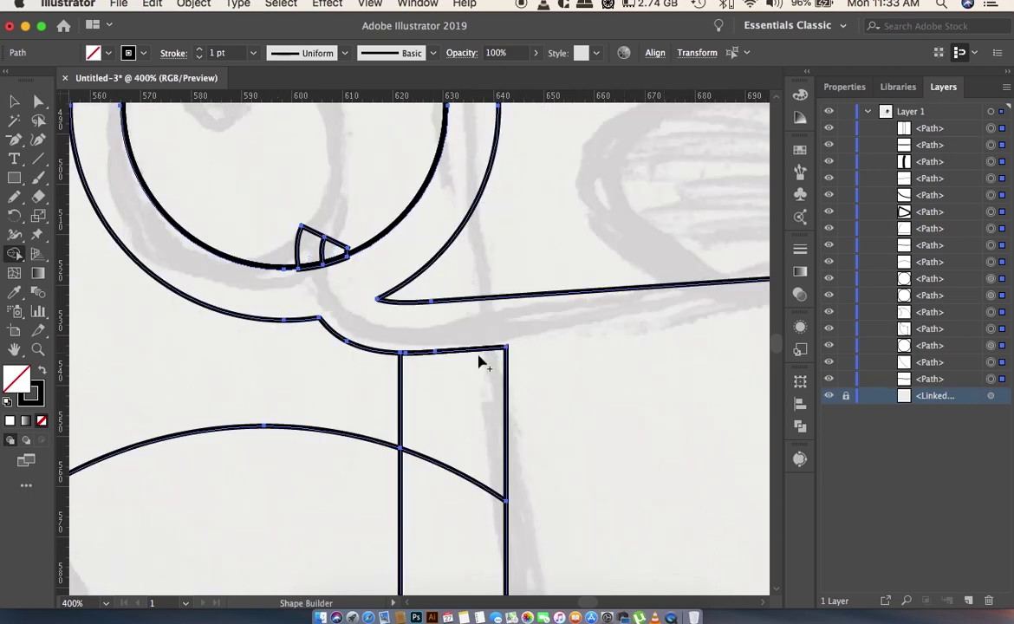
{"action": "left_click", "coordinate": [314, 249]}
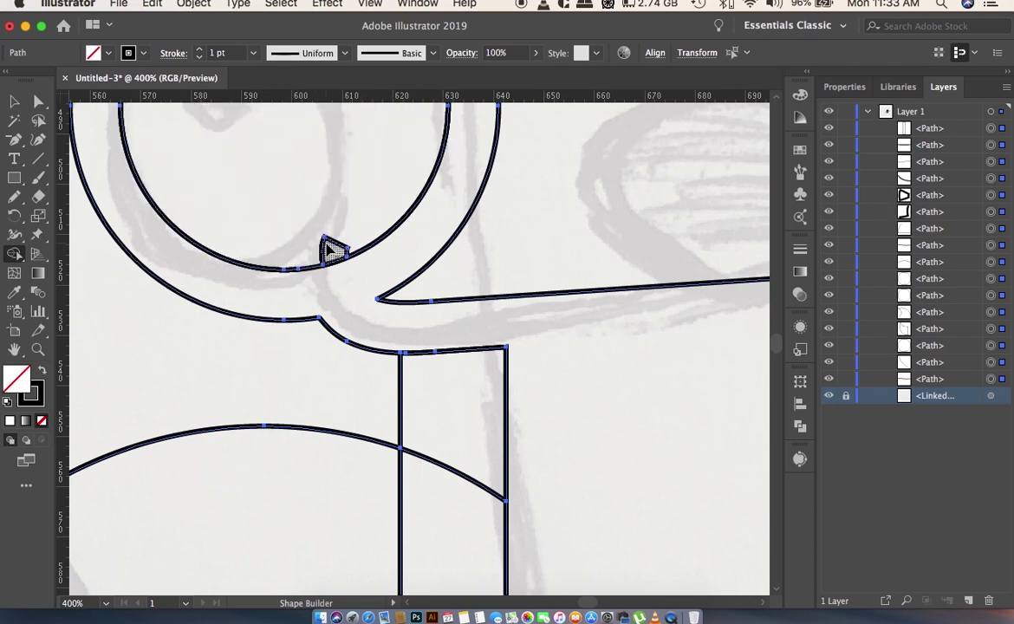
{"action": "left_click", "coordinate": [319, 251]}
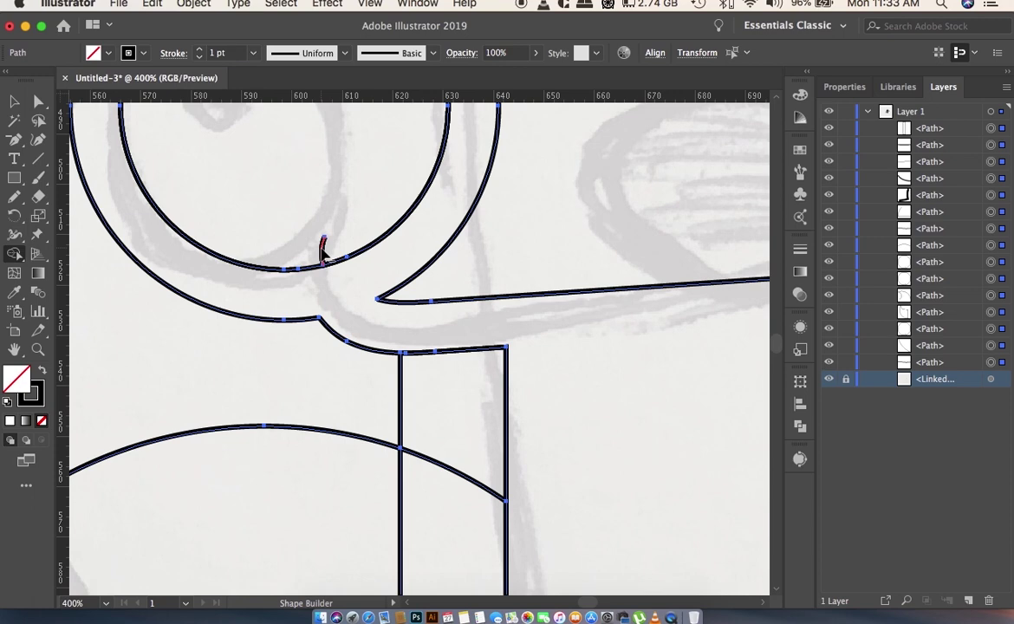
{"action": "key", "text": "super+equal"}
{"action": "key", "text": "super+minus"}
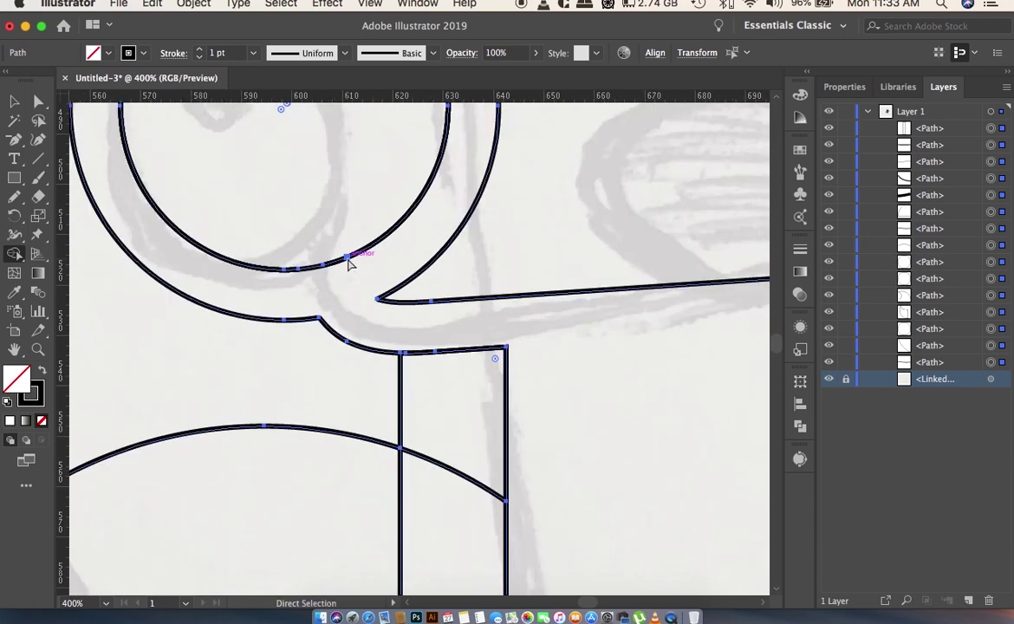
{"action": "key", "text": "super+minus"}
{"action": "key", "text": "super+minus"}
{"action": "key", "text": "super+minus"}
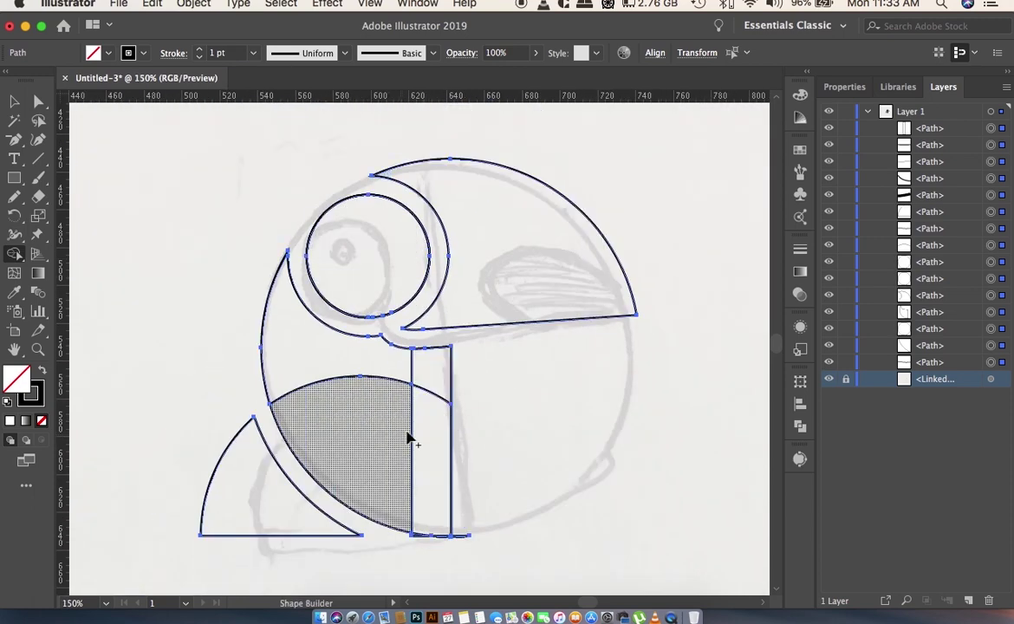
- Delete the arc and edge pieces inside the vertical rectangle so it merges into the body, then deselect
{"action": "left_click", "coordinate": [429, 392], "text": "alt"}
{"action": "left_click", "coordinate": [374, 381], "text": "alt"}
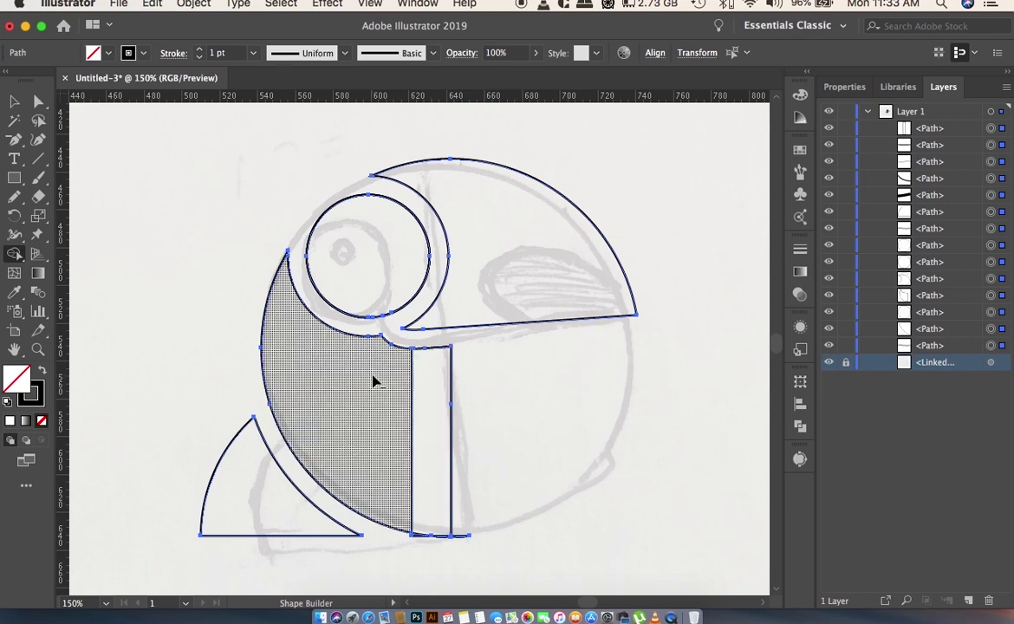
{"action": "left_click", "coordinate": [461, 536], "text": "alt"}
{"action": "left_click", "coordinate": [426, 539], "text": "alt"}
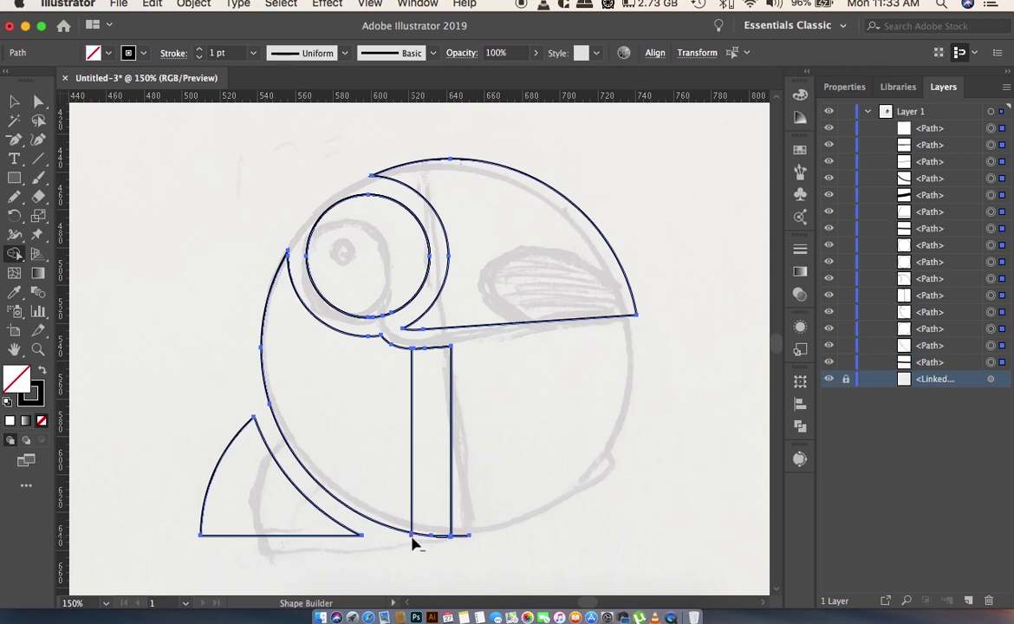
{"action": "left_click", "coordinate": [452, 543], "text": "alt"}
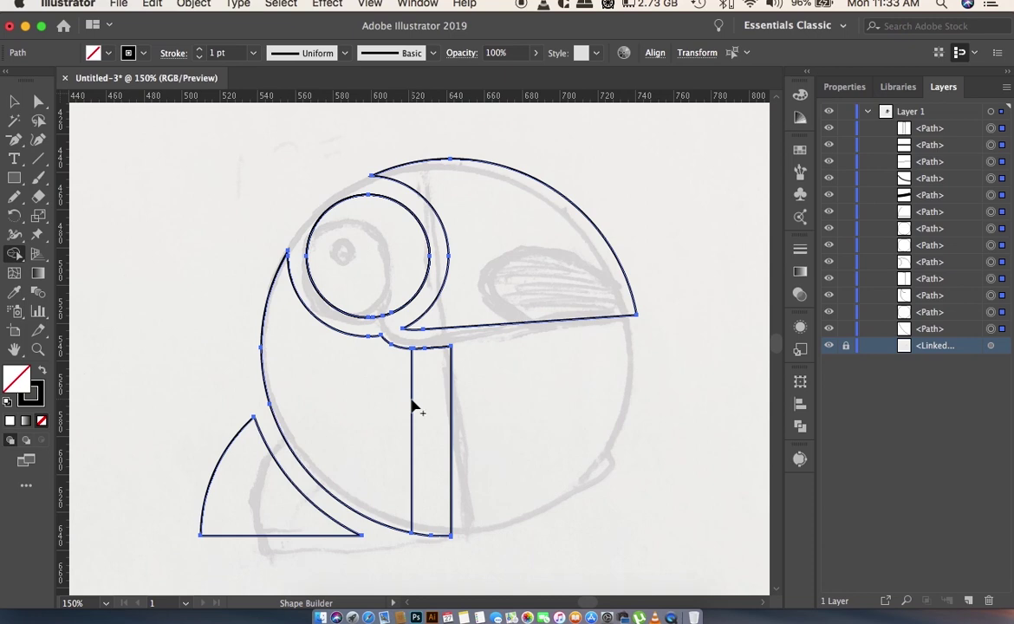
{"action": "left_click", "coordinate": [413, 404], "text": "alt"}
{"action": "left_click", "coordinate": [38, 101]}
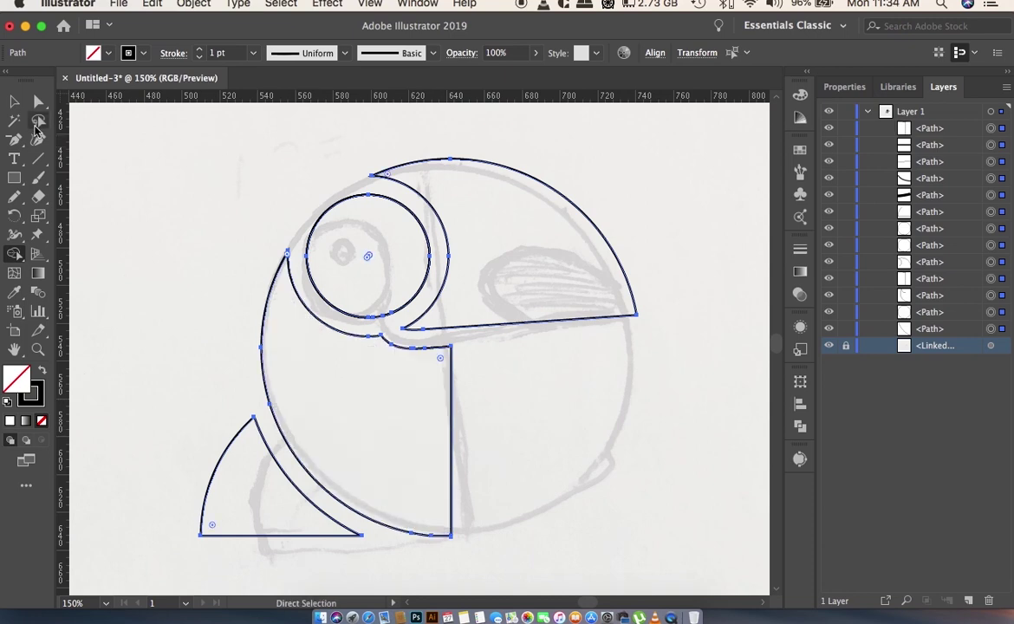
{"action": "left_click", "coordinate": [14, 102]}
{"action": "left_click", "coordinate": [117, 158]}
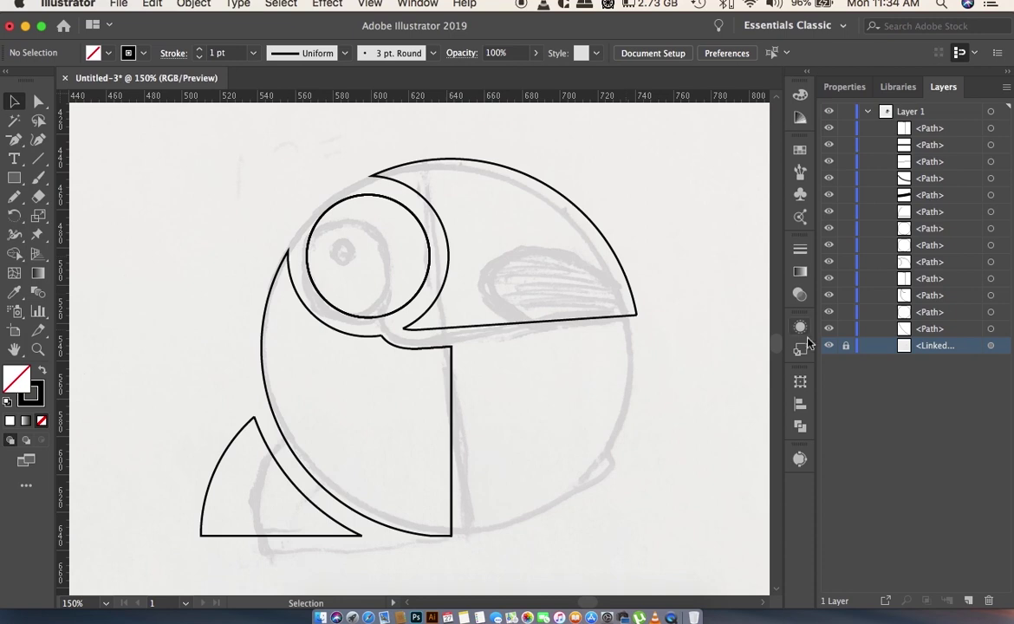
- Redraw the upper beak curve along the sketch with the Pencil
{"action": "scroll", "coordinate": [530, 360], "scroll_direction": "right", "scroll_amount": 3}
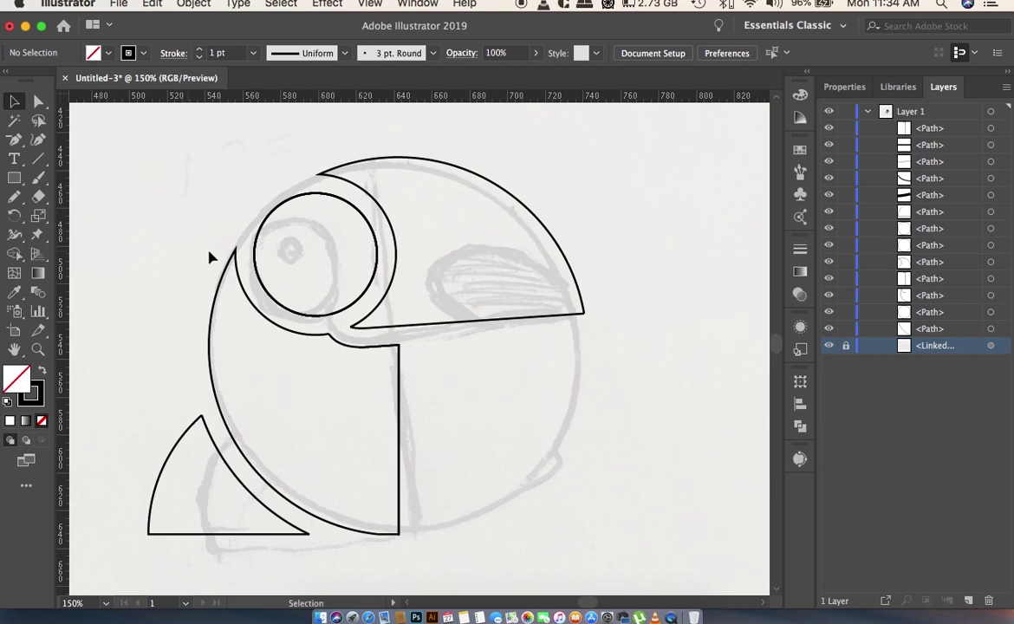
{"action": "left_click", "coordinate": [14, 197]}
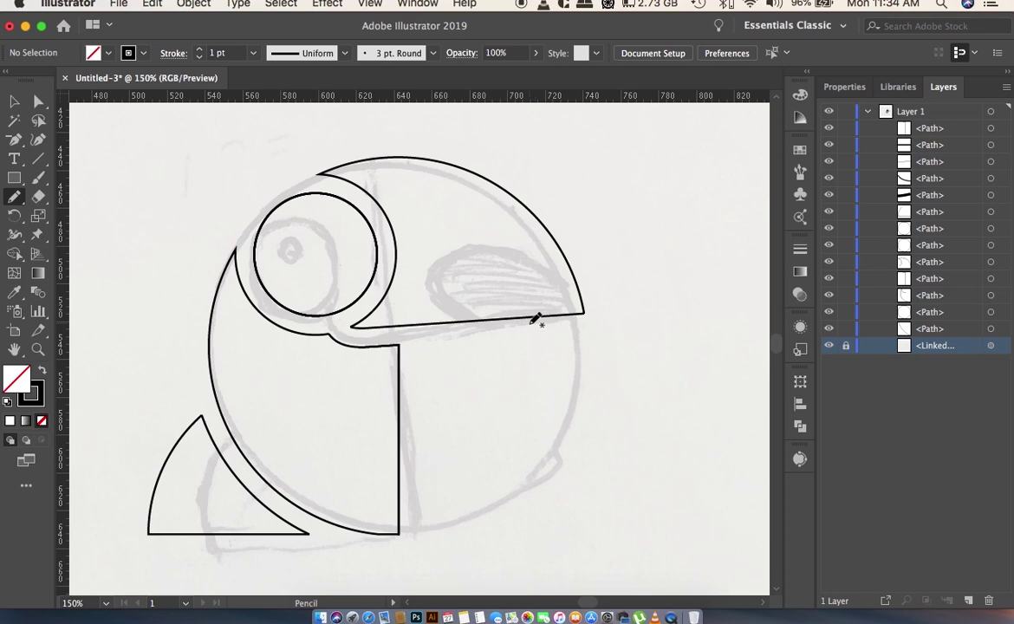
{"action": "mouse_move", "coordinate": [477, 321]}
{"action": "left_mouse_down"}
{"action": "mouse_move", "coordinate": [447, 282]}
{"action": "mouse_move", "coordinate": [462, 254]}
{"action": "mouse_move", "coordinate": [549, 267]}
{"action": "mouse_move", "coordinate": [584, 310]}
{"action": "left_mouse_up"}
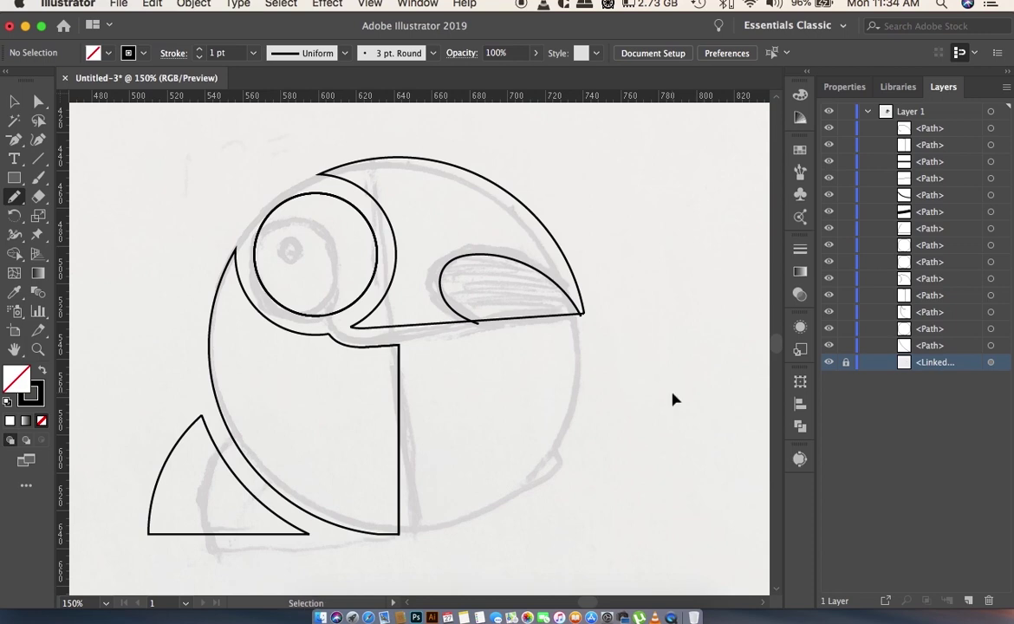
{"action": "key", "text": "cmd+z"}
{"action": "mouse_move", "coordinate": [482, 318]}
{"action": "left_mouse_down"}
{"action": "mouse_move", "coordinate": [449, 303]}
{"action": "mouse_move", "coordinate": [438, 262]}
{"action": "mouse_move", "coordinate": [493, 245]}
{"action": "mouse_move", "coordinate": [541, 268]}
{"action": "mouse_move", "coordinate": [593, 318]}
{"action": "left_mouse_up"}
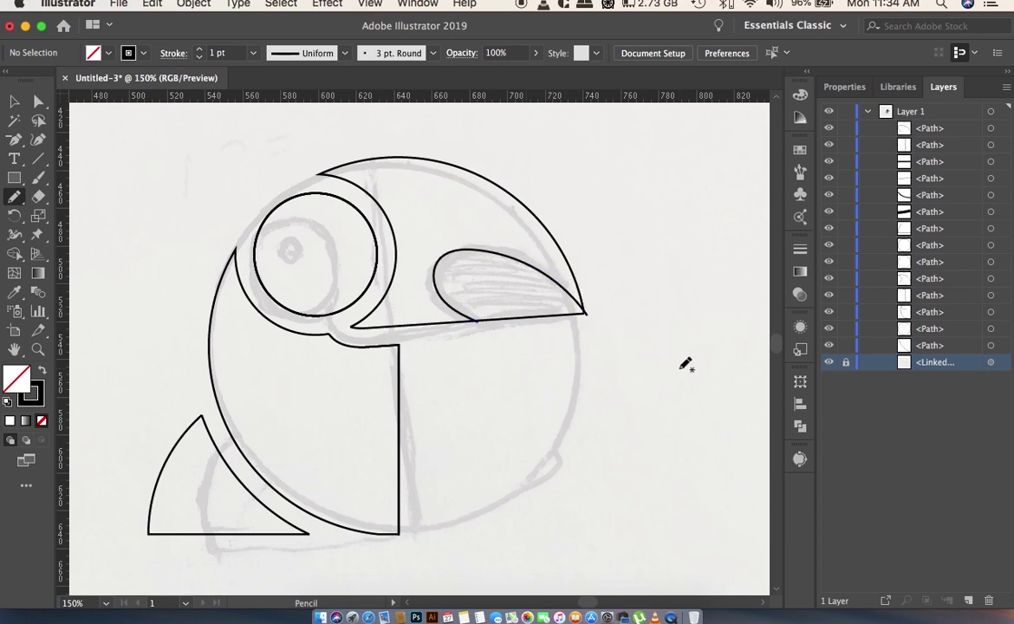
- Select the beak paths and merge the upper beak region into one shape with Shape Builder
{"action": "left_click", "coordinate": [14, 101]}
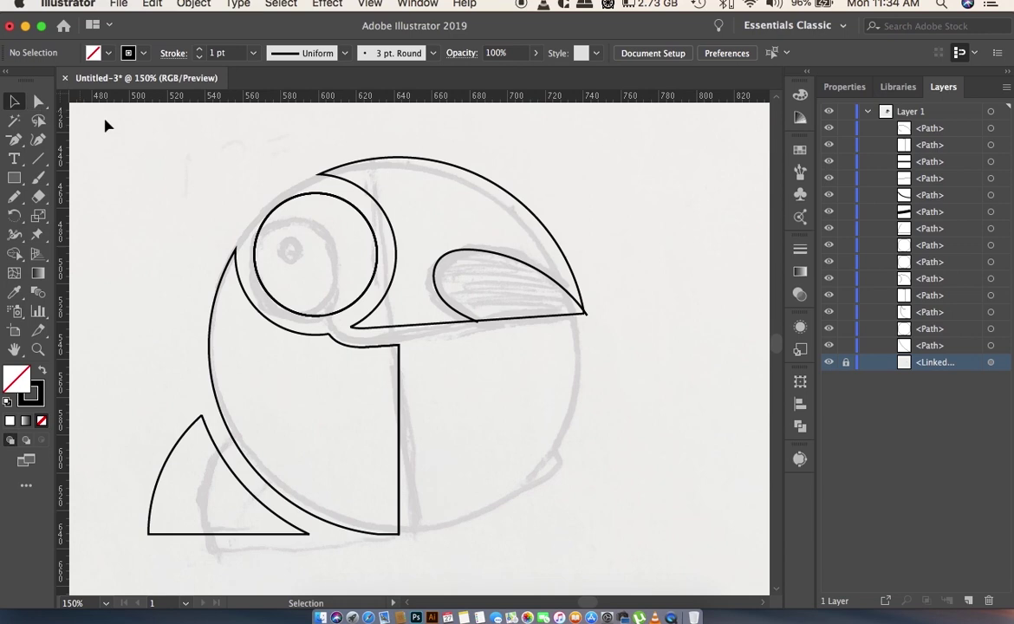
{"action": "left_click_drag", "start_coordinate": [632, 228], "coordinate": [508, 347]}
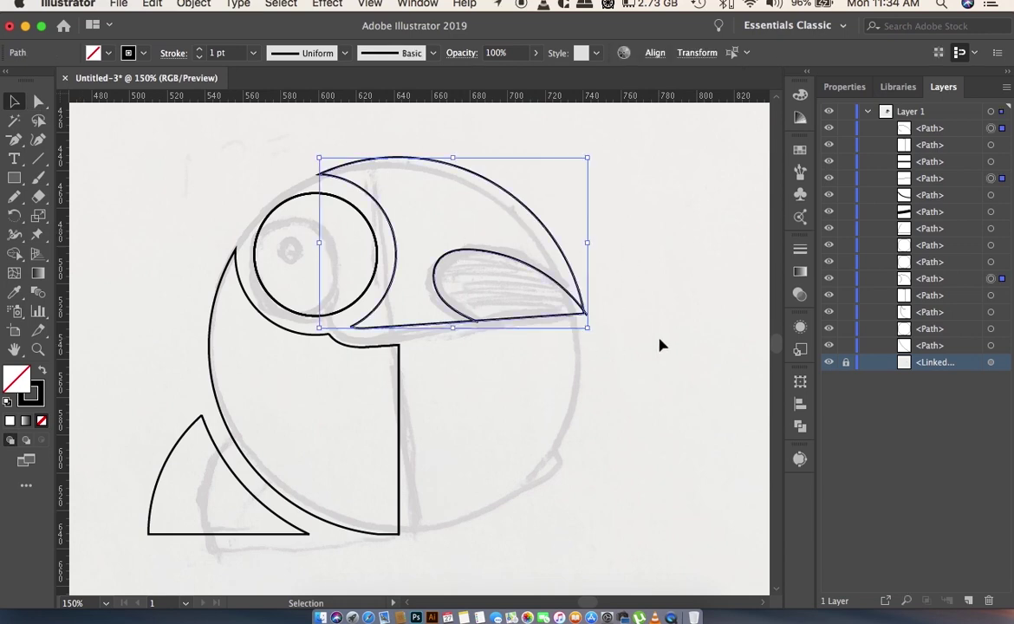
{"action": "key", "text": "super+equal"}
{"action": "left_click", "coordinate": [15, 254]}
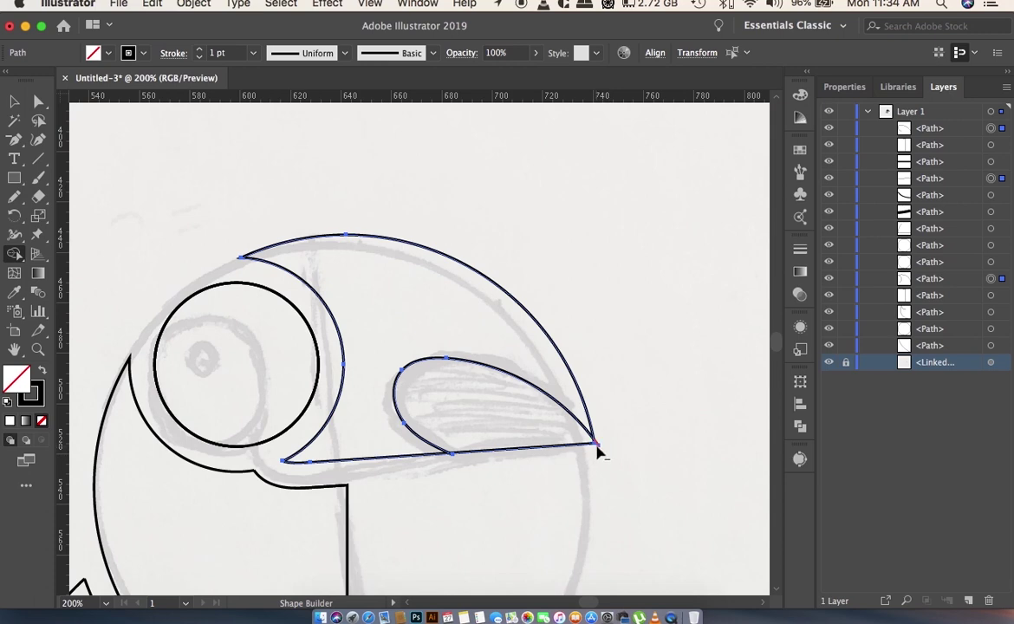
{"action": "left_click", "coordinate": [596, 446]}
{"action": "left_click", "coordinate": [14, 101]}
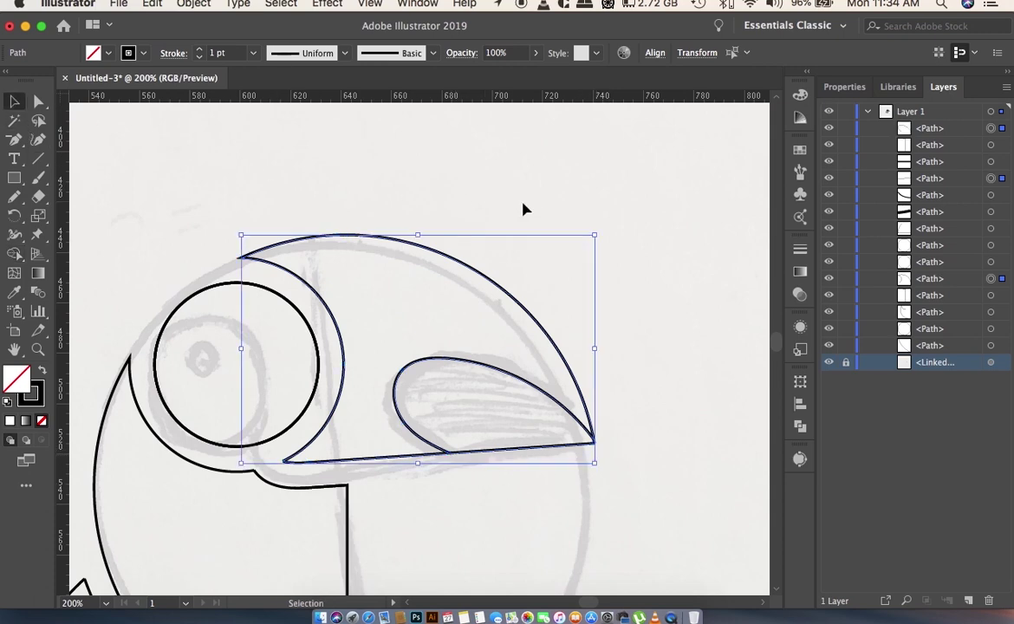
{"action": "left_click", "coordinate": [561, 199]}
{"action": "key", "text": "super+minus"}
{"action": "key", "text": "super+minus"}
{"action": "key", "text": "super+minus"}
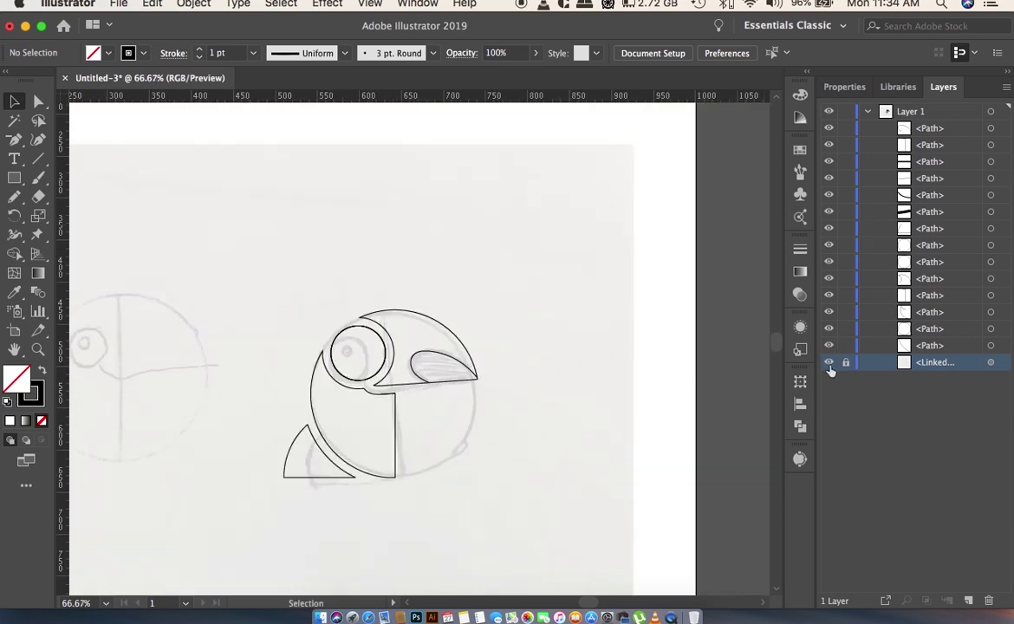
- Hide the Linked sketch layer, and draw then delete a test rectangle
{"action": "left_click", "coordinate": [829, 362]}
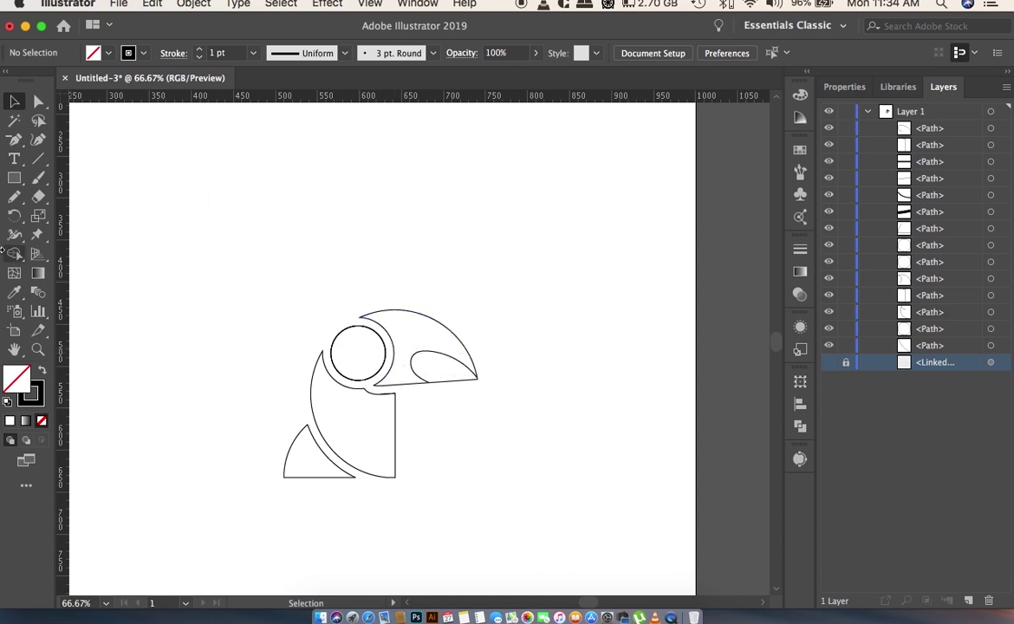
{"action": "left_click", "coordinate": [14, 177]}
{"action": "left_click_drag", "start_coordinate": [578, 147], "coordinate": [613, 179]}
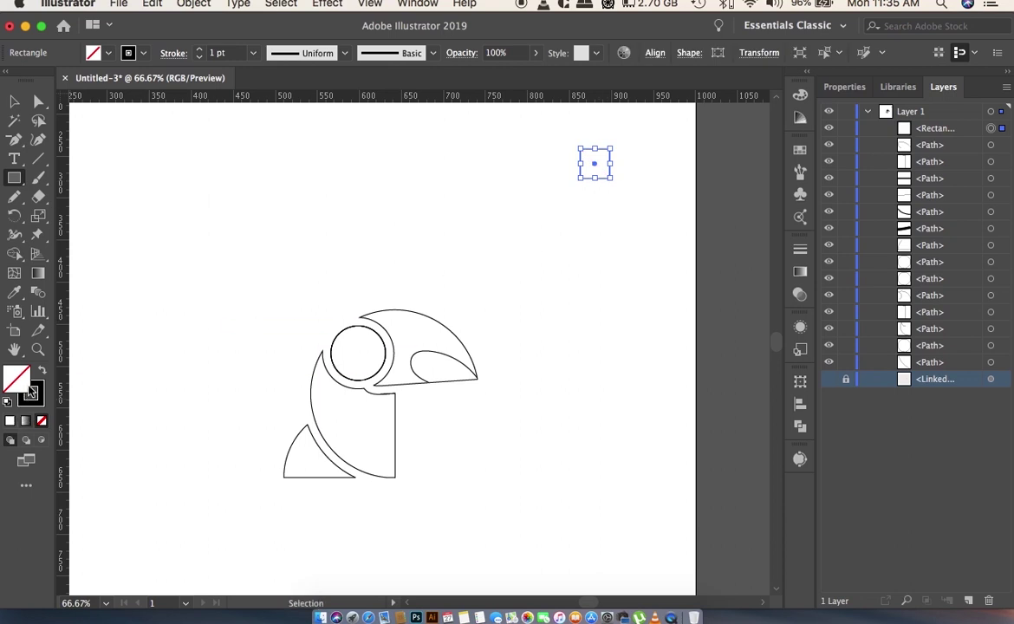
{"action": "key", "text": "Delete"}
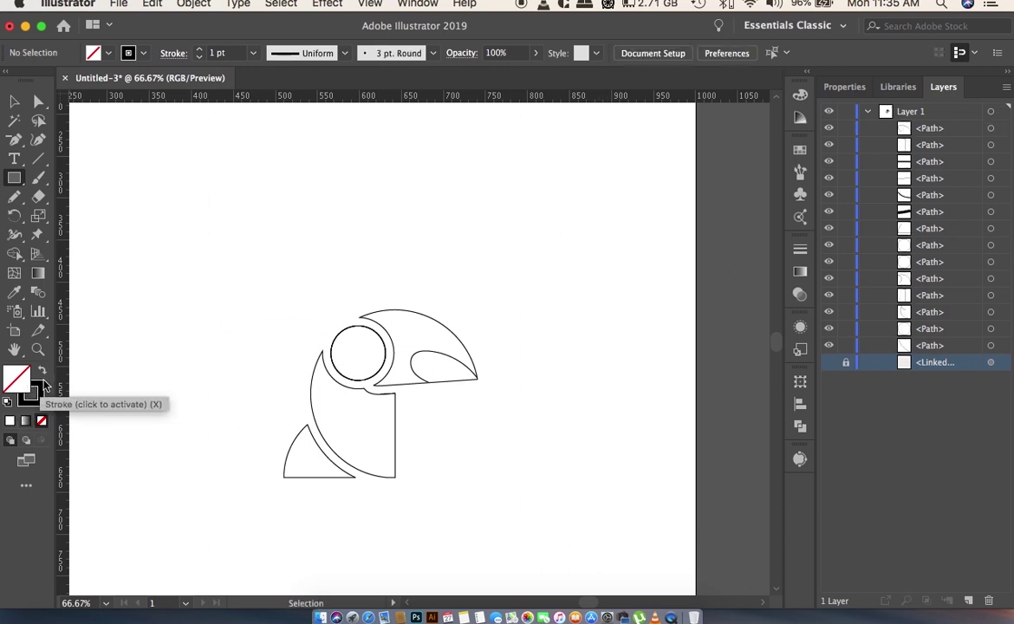
{"action": "left_click", "coordinate": [14, 103]}
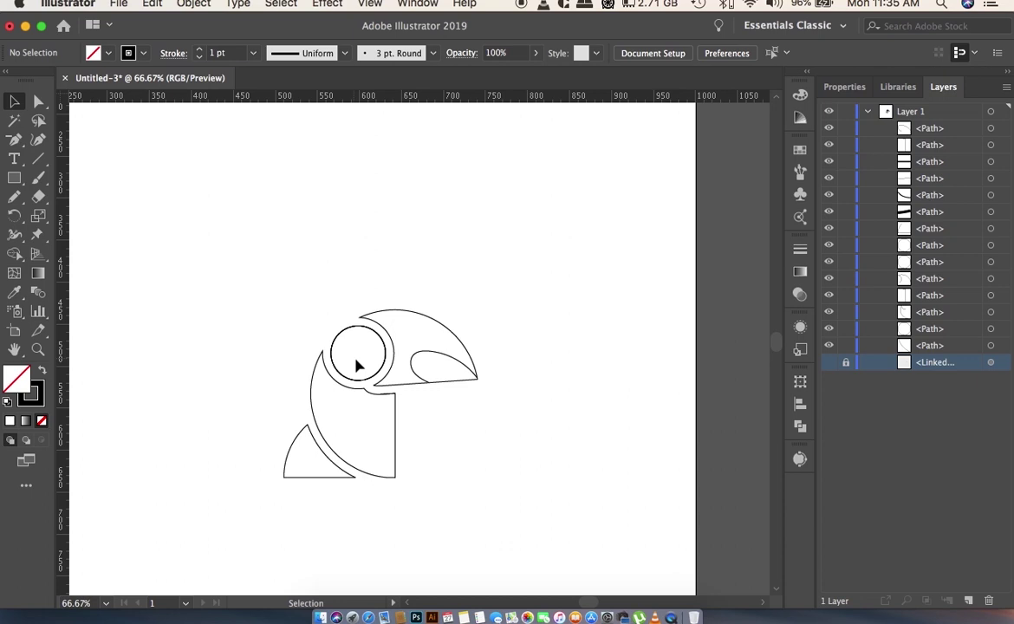
- Make the eye circle solid black by swapping its fill and stroke
{"action": "left_click", "coordinate": [385, 344]}
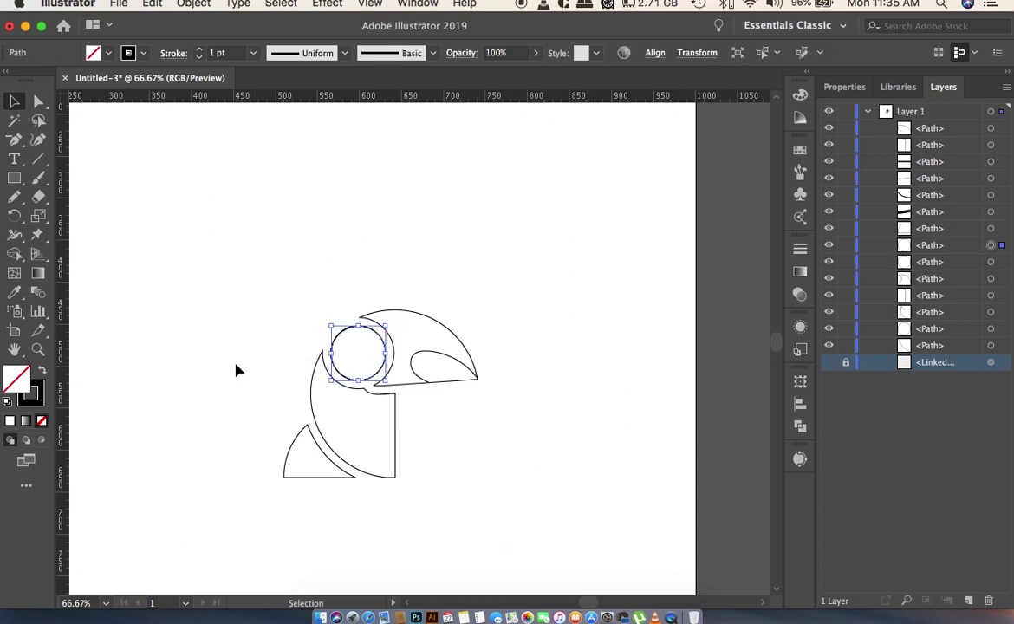
{"action": "left_click", "coordinate": [41, 371]}
{"action": "left_click", "coordinate": [181, 300]}
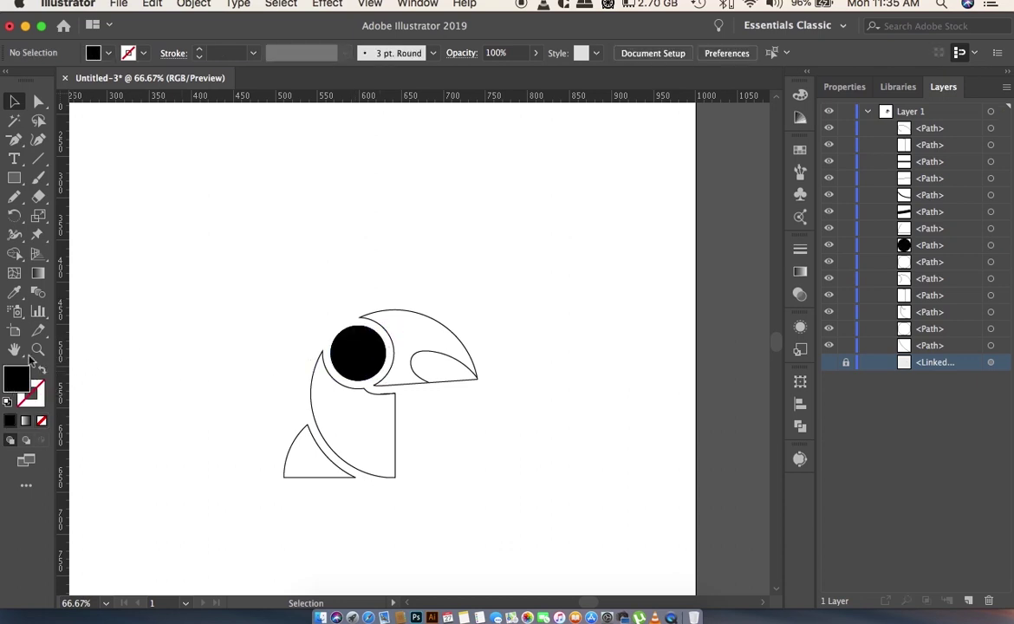
- Add a small white, no-stroke highlight circle at the eye's upper left
{"action": "left_click", "coordinate": [14, 178]}
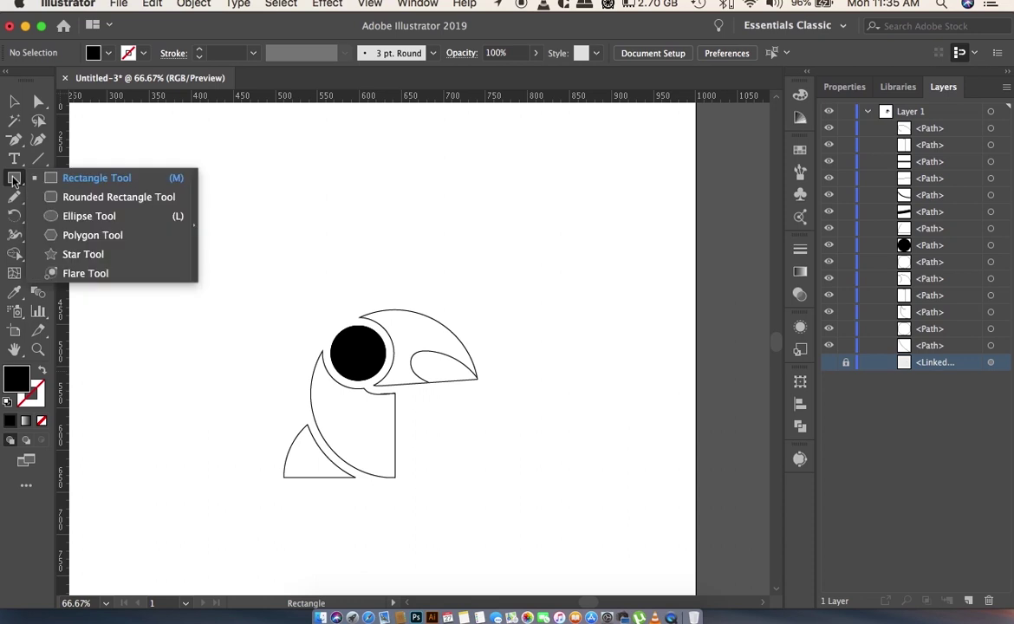
{"action": "left_click", "coordinate": [78, 216]}
{"action": "left_click_drag", "start_coordinate": [186, 196], "coordinate": [196, 207]}
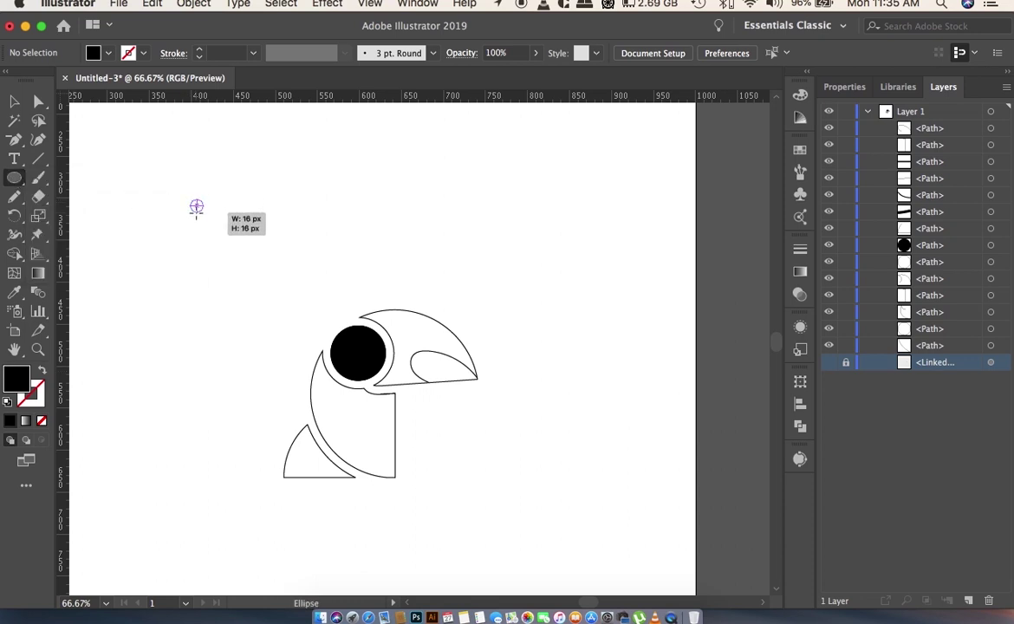
{"action": "key", "text": "v"}
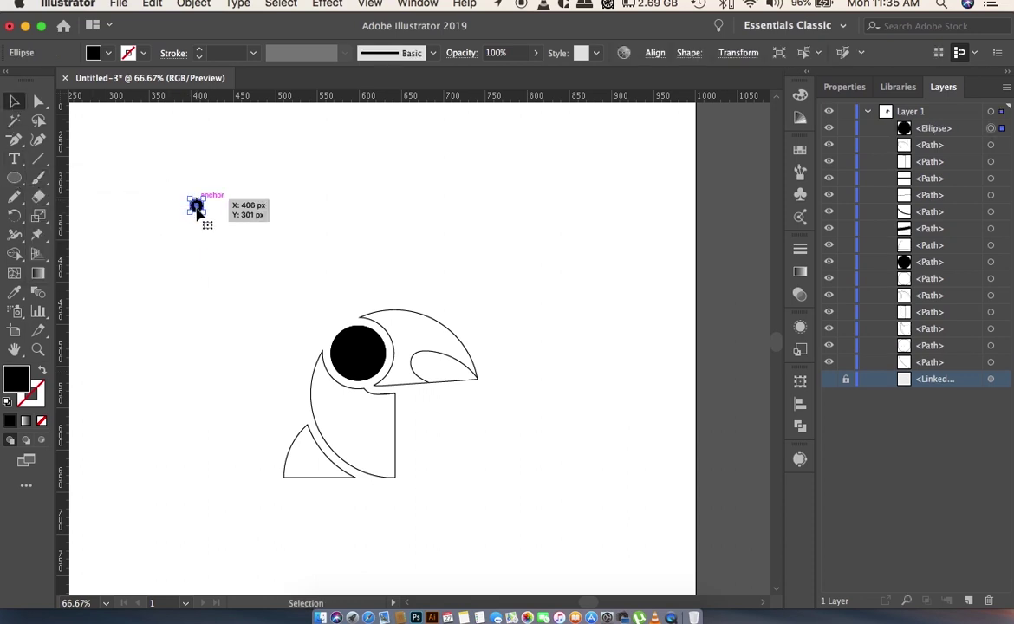
{"action": "left_click_drag", "start_coordinate": [197, 208], "coordinate": [358, 345]}
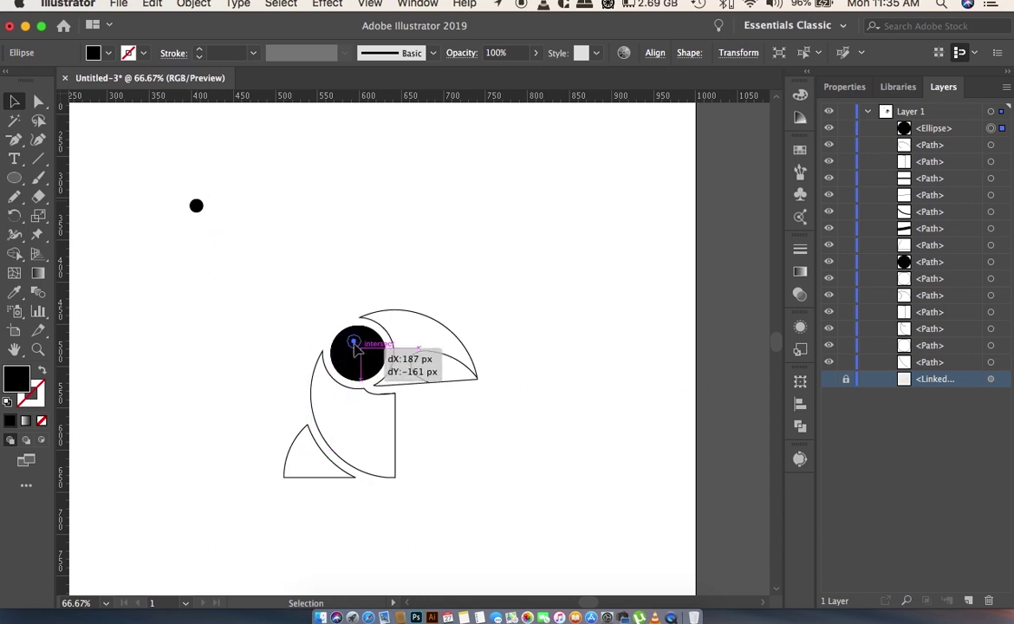
{"action": "left_click_drag", "start_coordinate": [358, 345], "coordinate": [354, 340]}
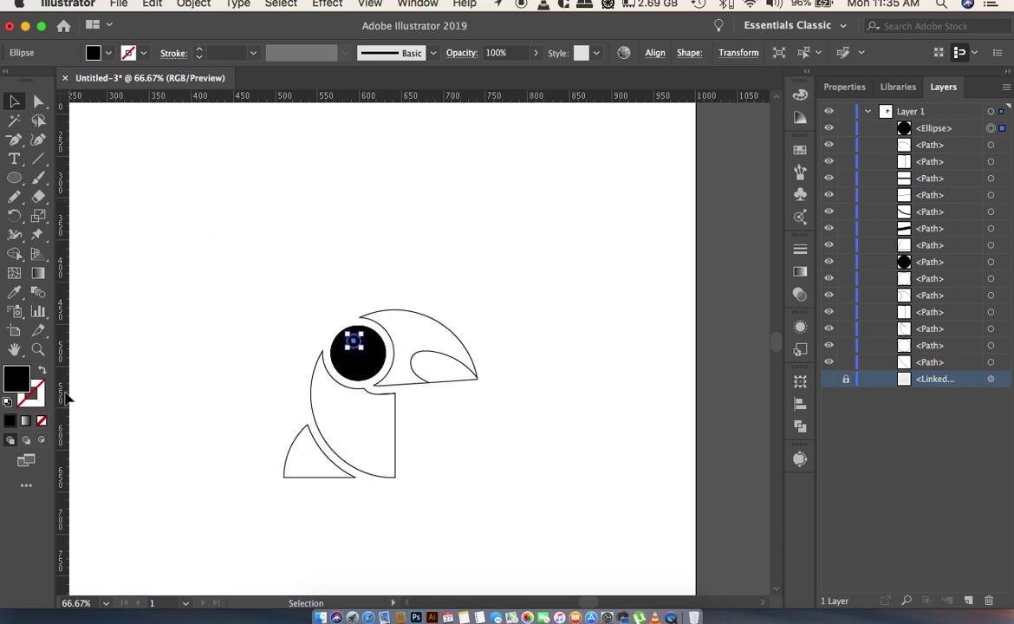
{"action": "left_click", "coordinate": [7, 401]}
{"action": "left_click", "coordinate": [38, 386]}
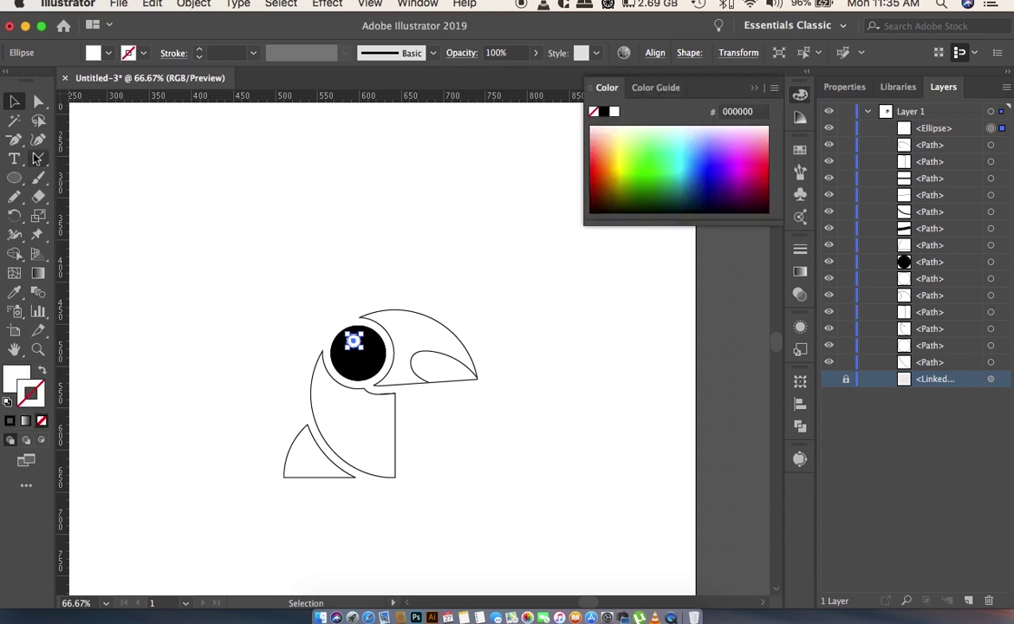
{"action": "left_click", "coordinate": [195, 174]}
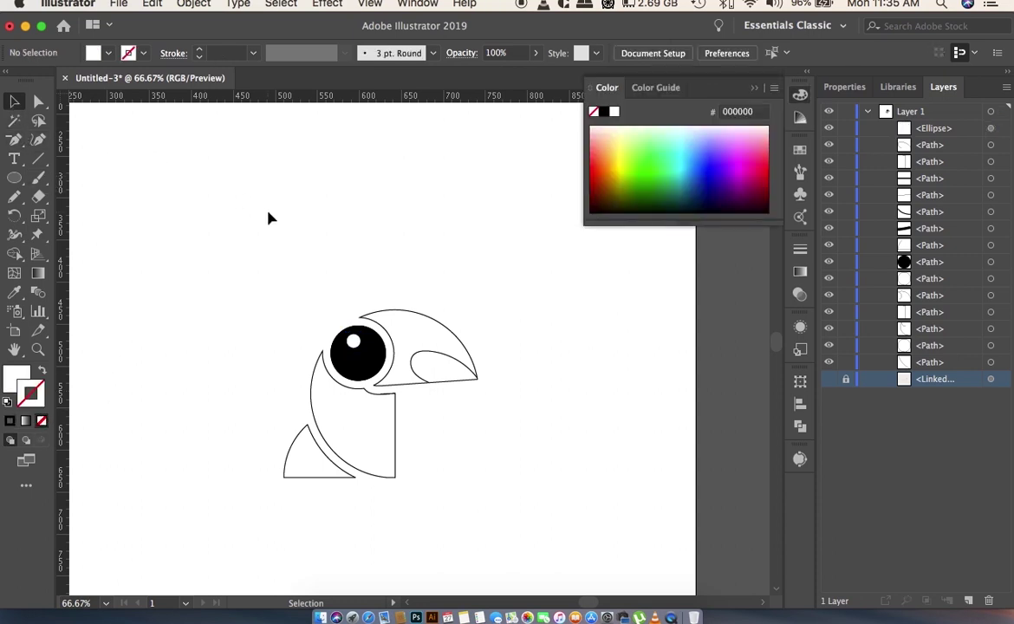
- Select all of the toucan's paths for shape building
{"action": "scroll", "coordinate": [269, 218], "scroll_direction": "down", "scroll_amount": 1}
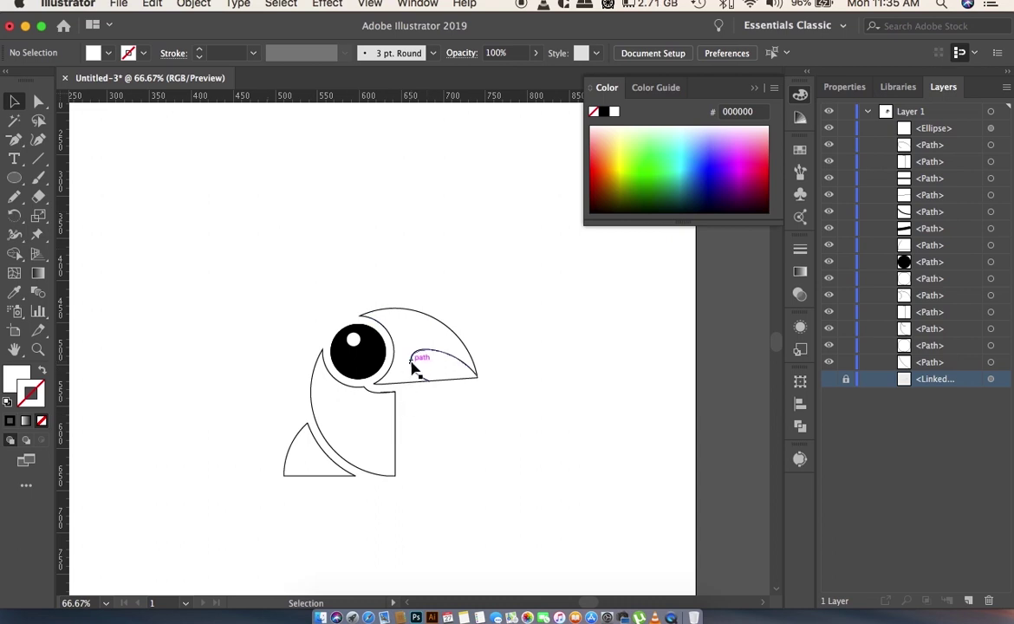
{"action": "left_click", "coordinate": [15, 274]}
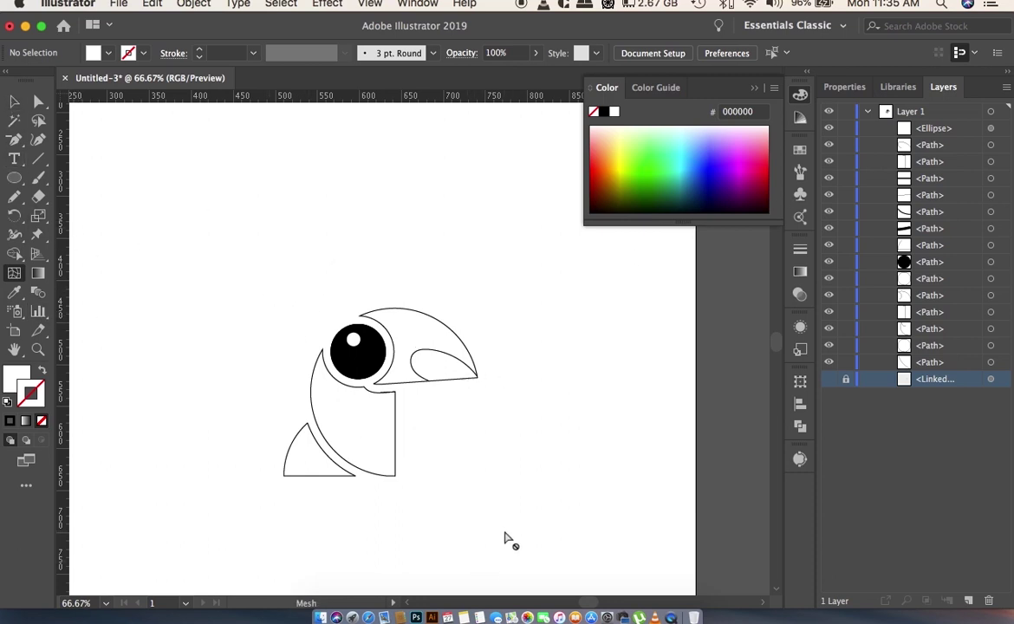
{"action": "left_click", "coordinate": [14, 102]}
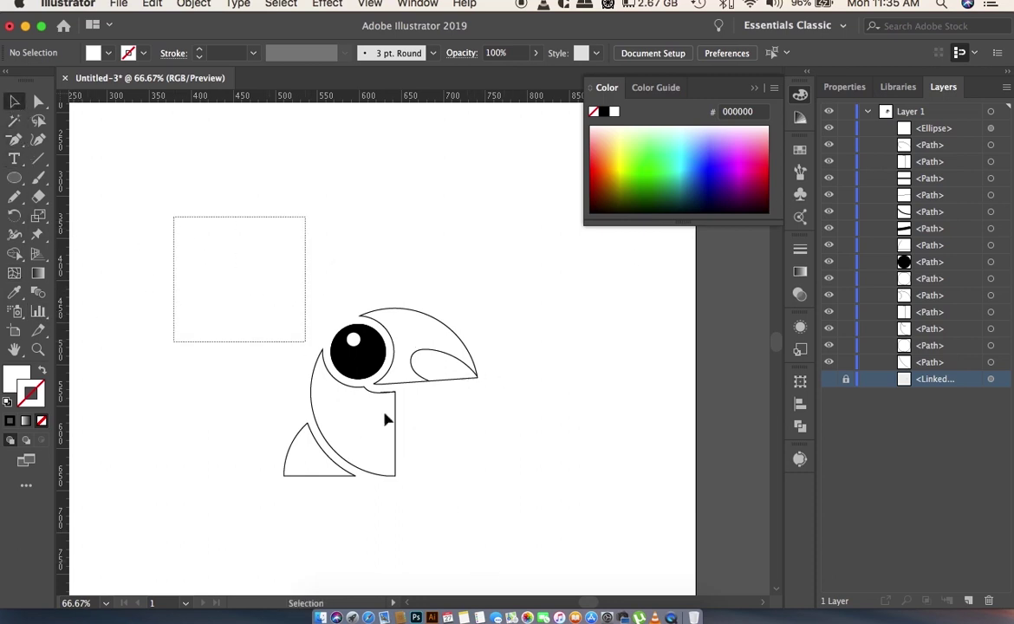
{"action": "left_click_drag", "start_coordinate": [386, 420], "coordinate": [485, 539]}
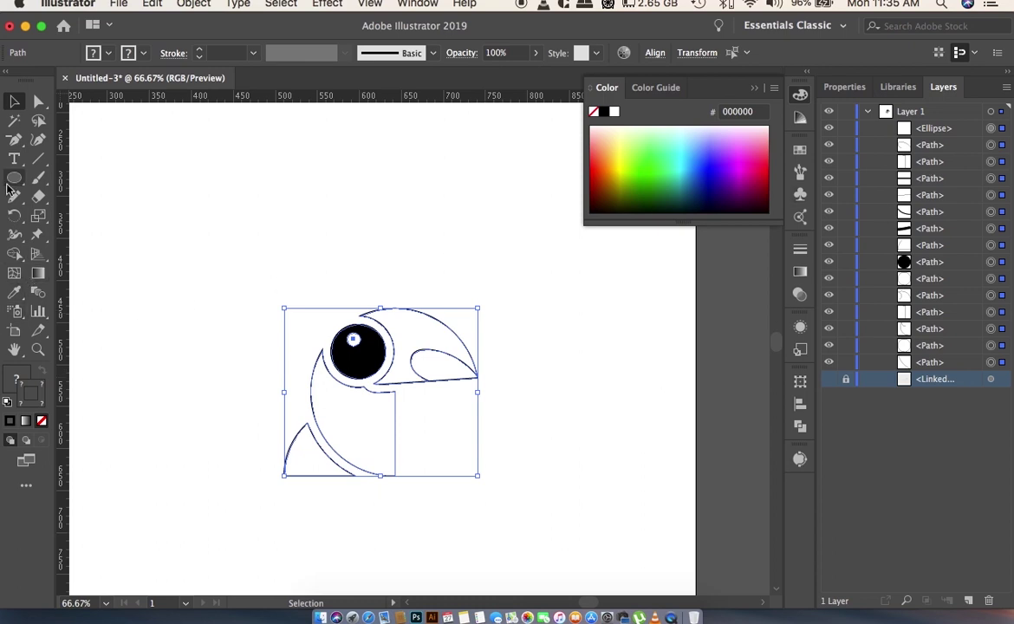
{"action": "left_click", "coordinate": [15, 254]}
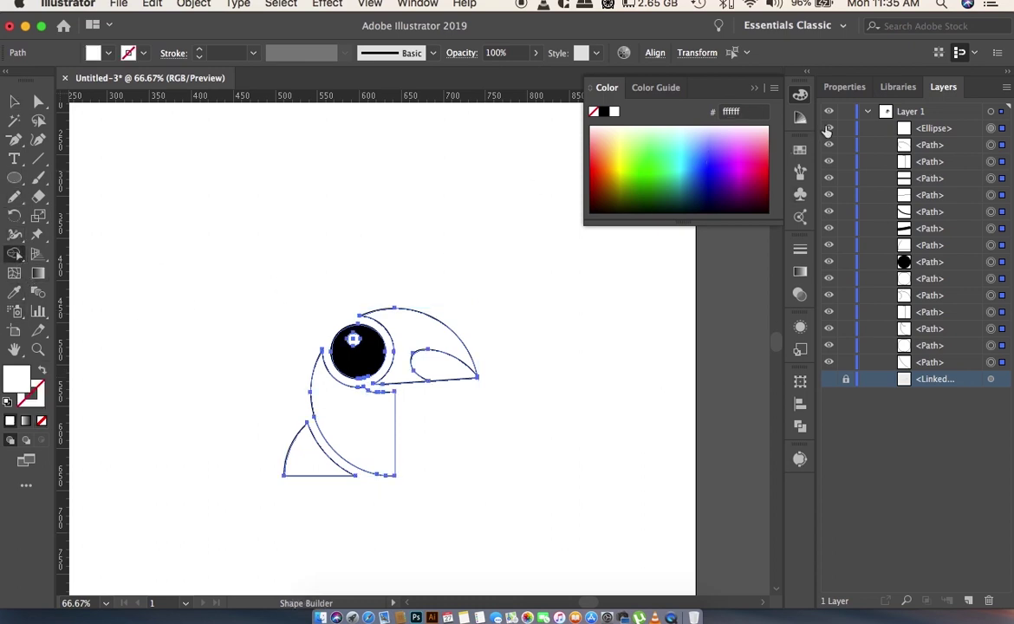
- Fill the lower beak region with the white-to-black gradient
{"action": "left_click", "coordinate": [843, 87]}
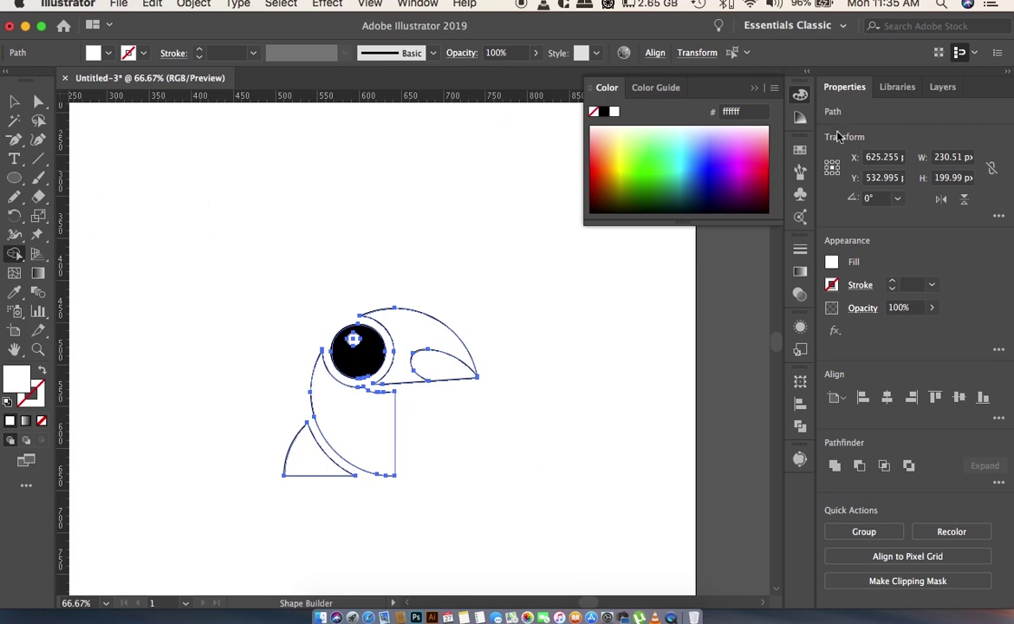
{"action": "left_click", "coordinate": [831, 264]}
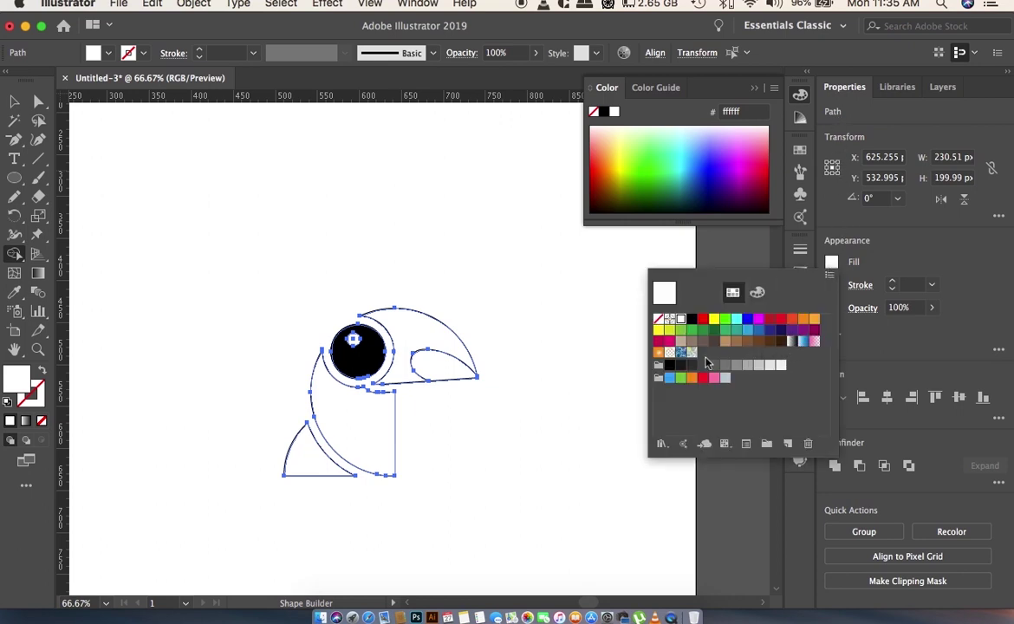
{"action": "left_click", "coordinate": [793, 342]}
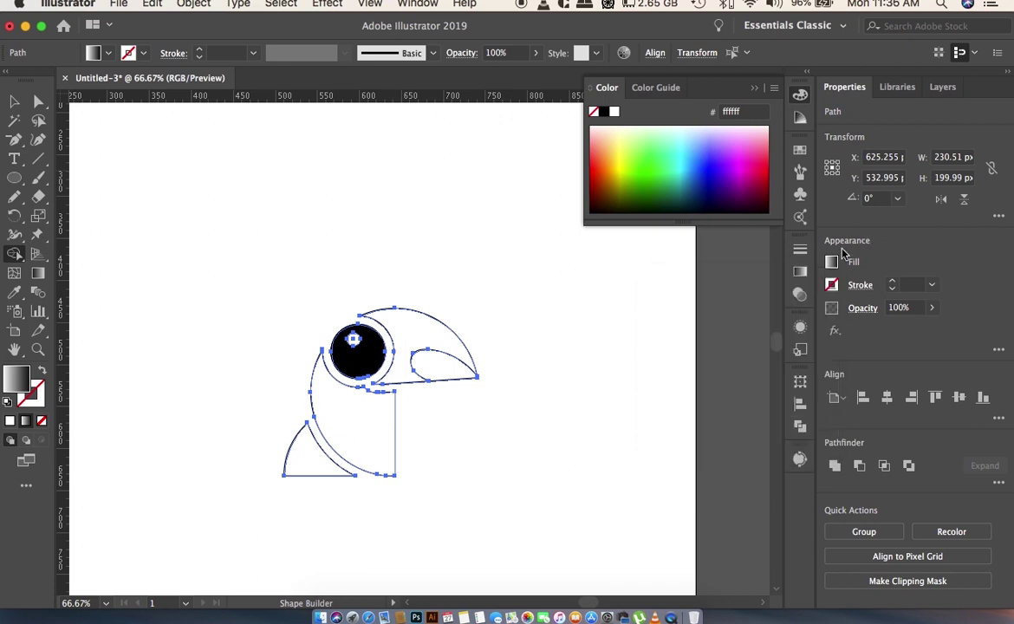
{"action": "left_click", "coordinate": [434, 371]}
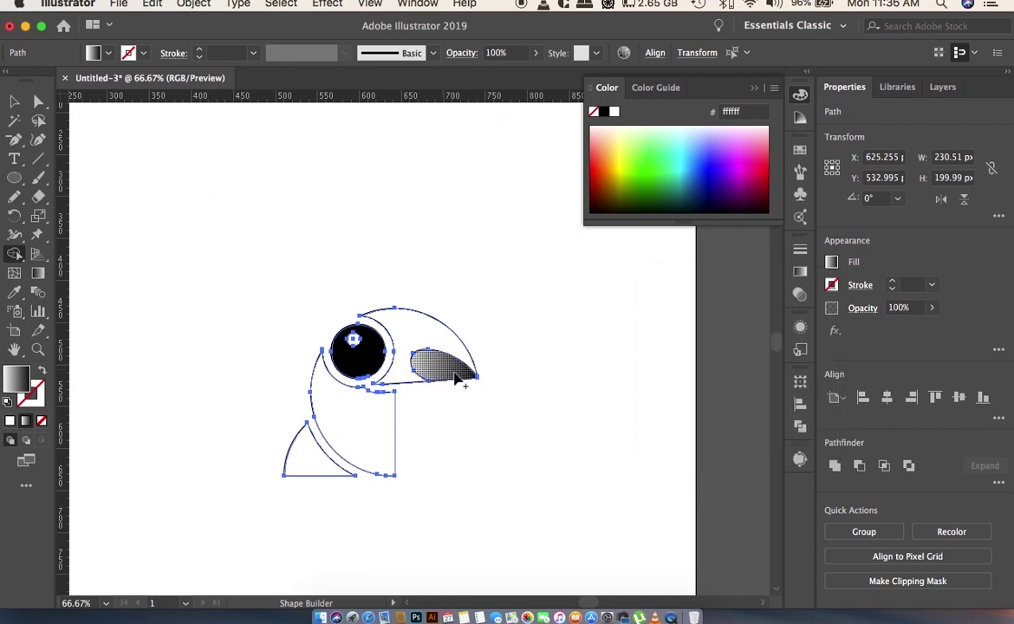
- Change the gradient's white stop to dark grey #4d4d4d, then deselect the artwork
{"action": "left_click", "coordinate": [39, 273]}
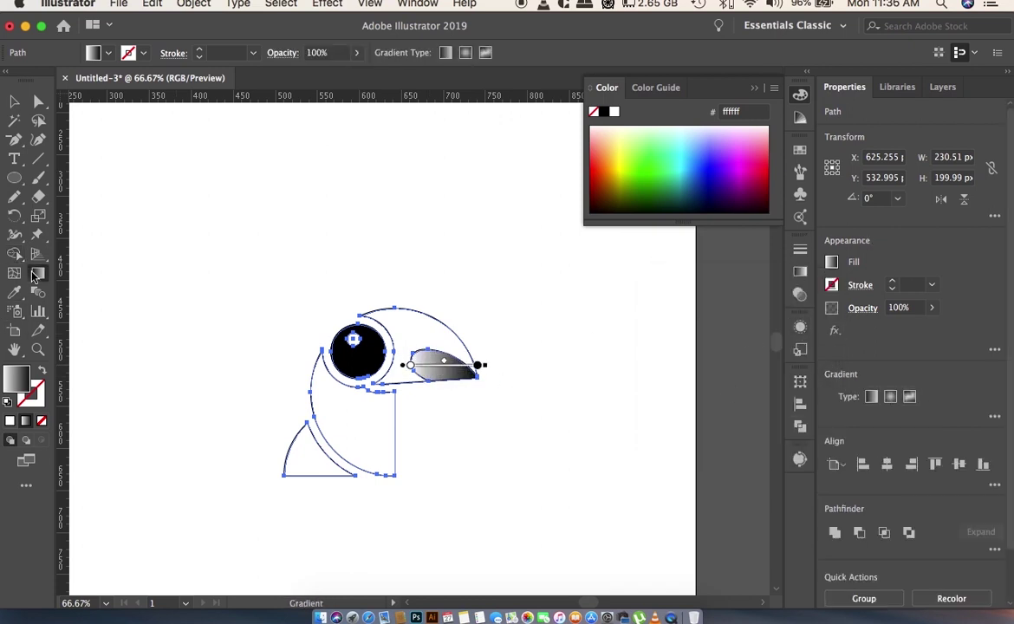
{"action": "double_click", "coordinate": [410, 366]}
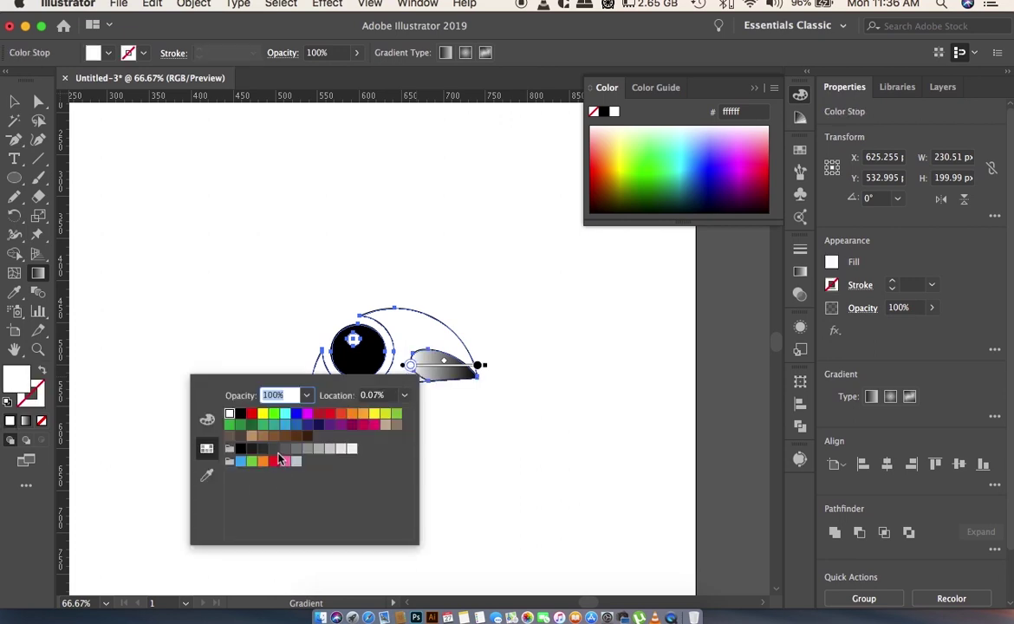
{"action": "left_click", "coordinate": [274, 448]}
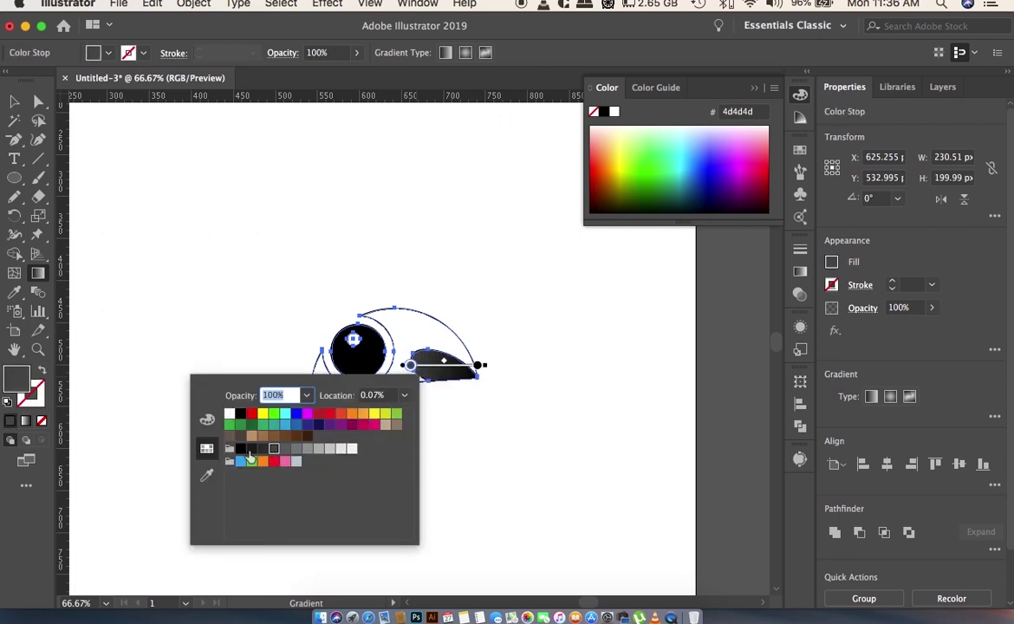
{"action": "left_click", "coordinate": [12, 104]}
{"action": "left_click", "coordinate": [12, 104]}
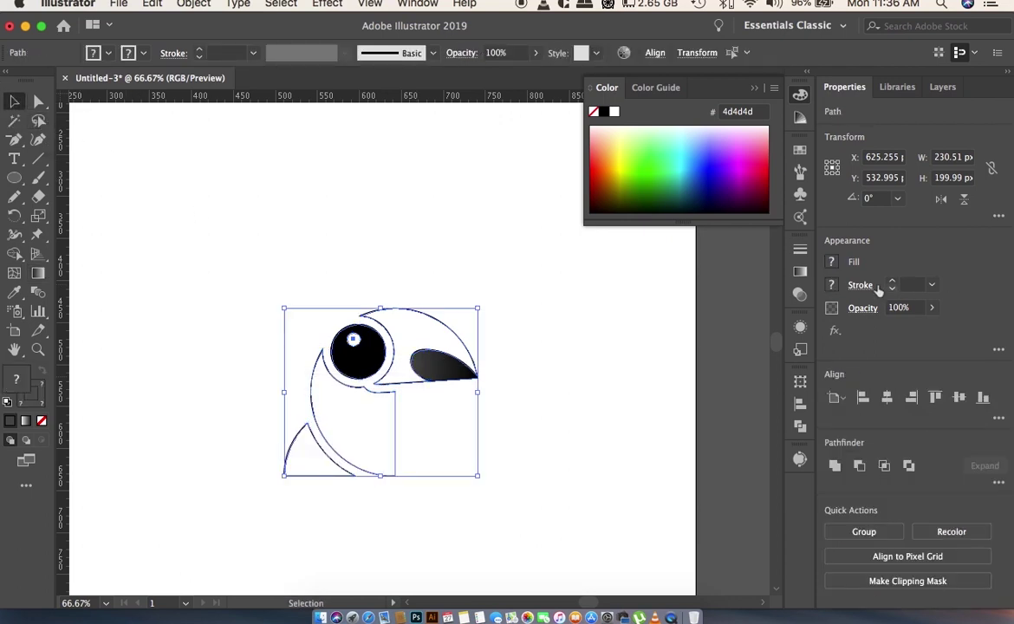
{"action": "left_click", "coordinate": [201, 217]}
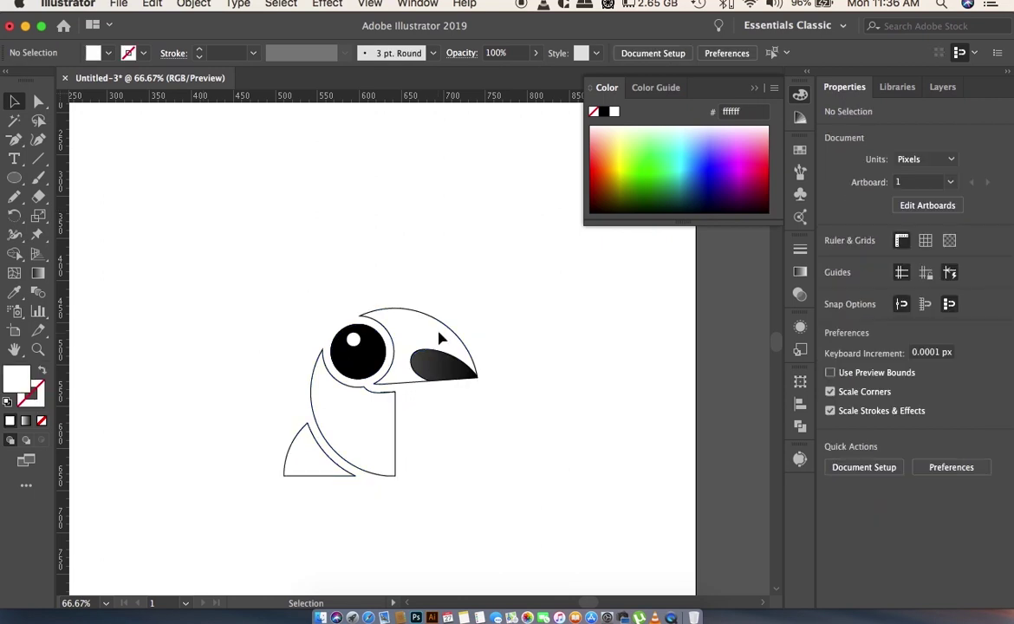
- Select all toucan paths and use Shape Builder to fill the upper beak orange
{"action": "left_click_drag", "start_coordinate": [291, 365], "coordinate": [537, 534]}
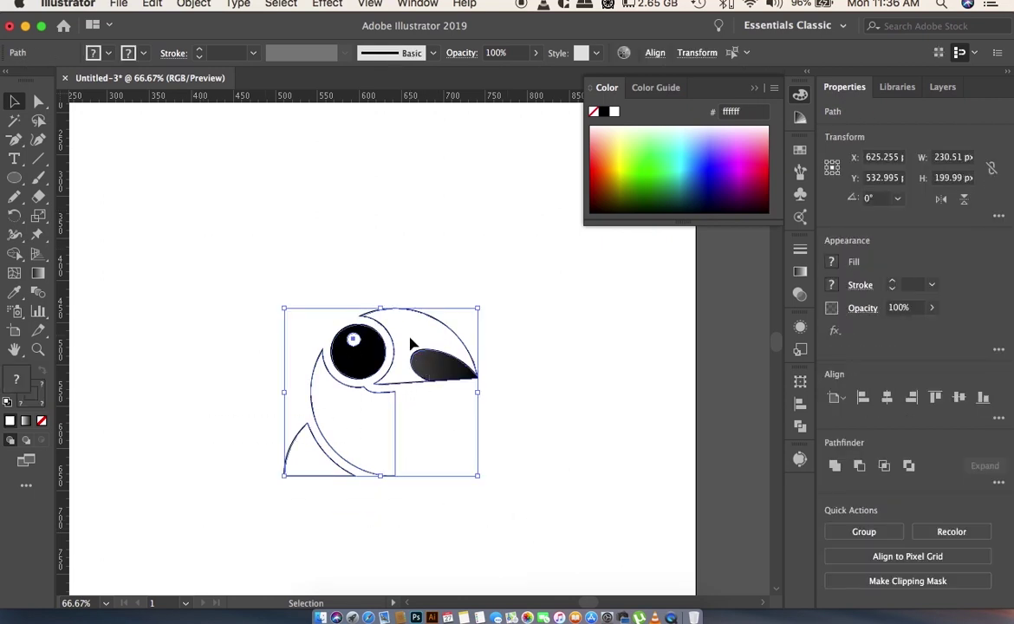
{"action": "left_click", "coordinate": [412, 344]}
{"action": "left_click_drag", "start_coordinate": [145, 267], "coordinate": [534, 527]}
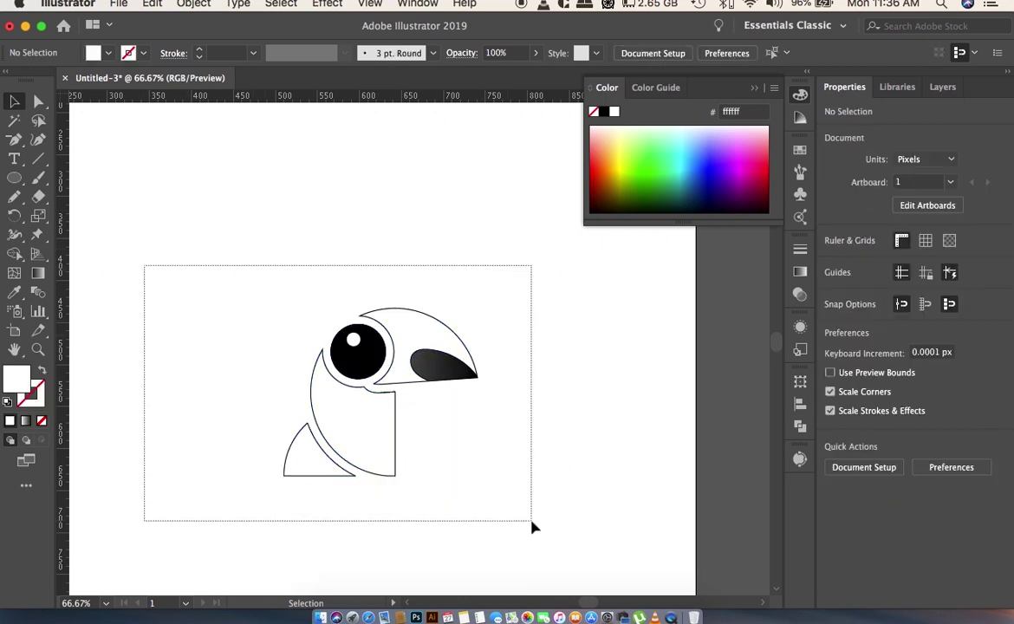
{"action": "scroll", "coordinate": [170, 203], "scroll_direction": "down", "scroll_amount": 3}
{"action": "scroll", "coordinate": [170, 203], "scroll_direction": "right", "scroll_amount": 1}
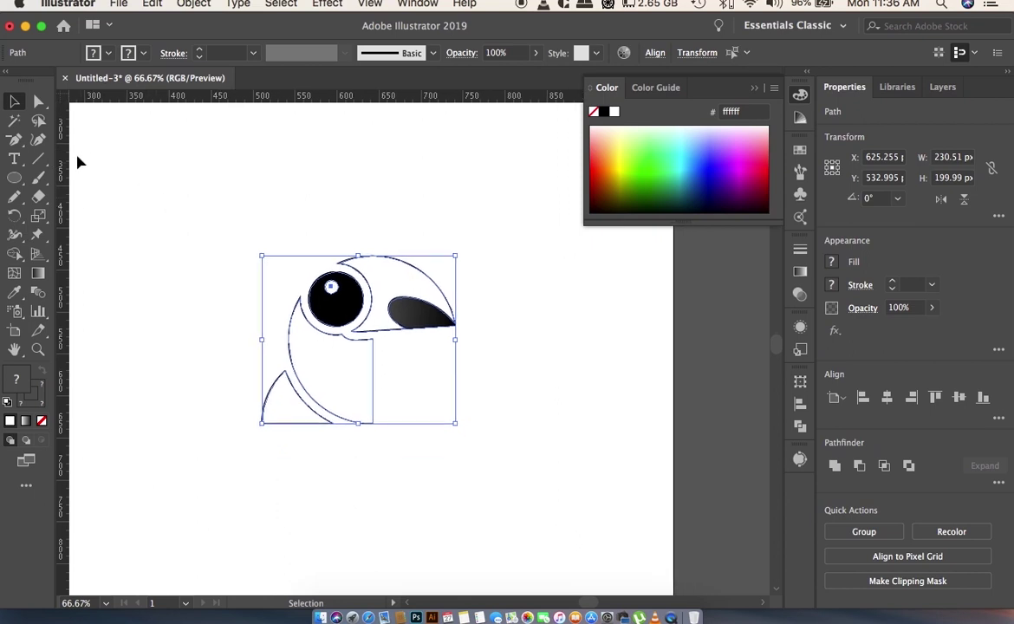
{"action": "left_click", "coordinate": [14, 254]}
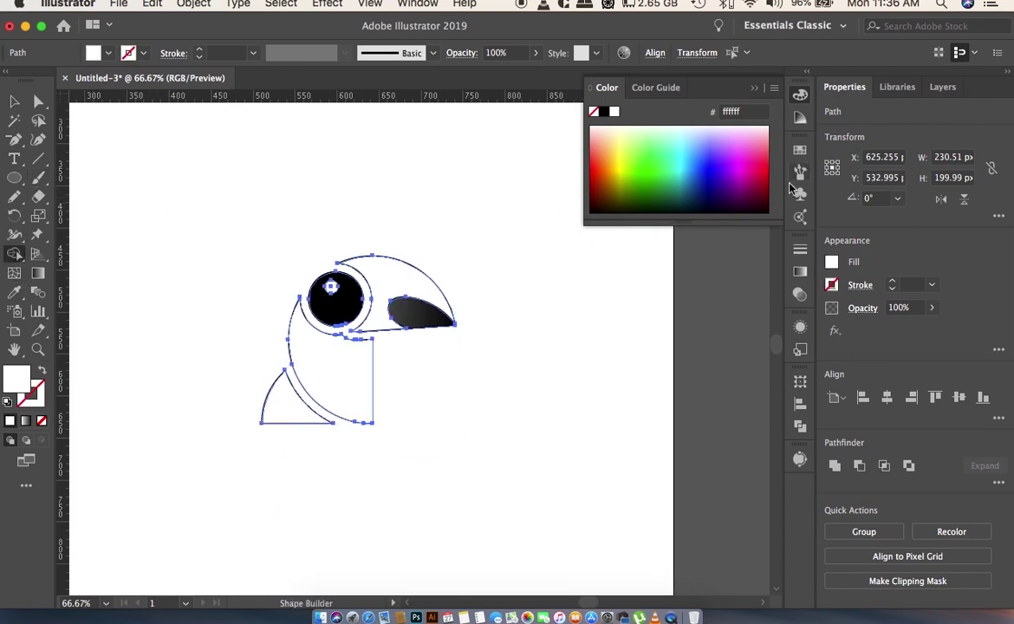
{"action": "left_click", "coordinate": [832, 264]}
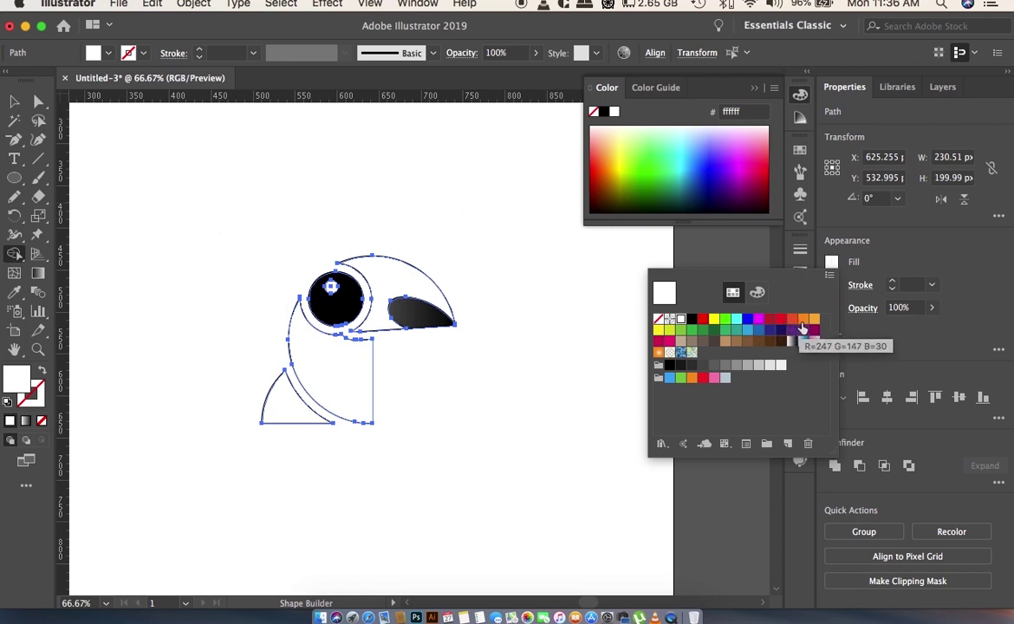
{"action": "left_click", "coordinate": [802, 321]}
{"action": "left_click", "coordinate": [913, 235]}
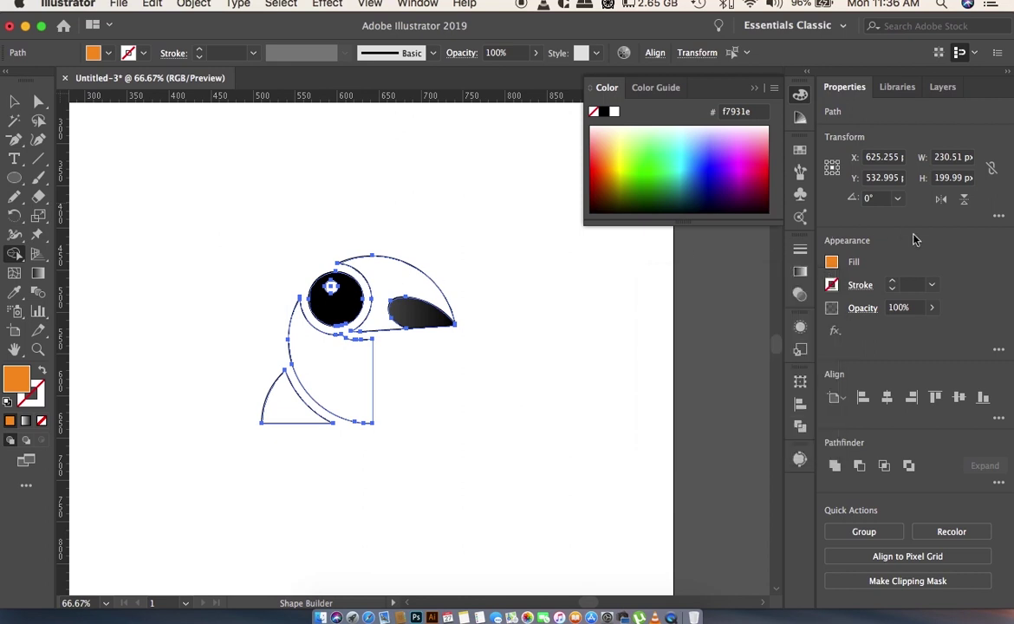
{"action": "left_click", "coordinate": [399, 292]}
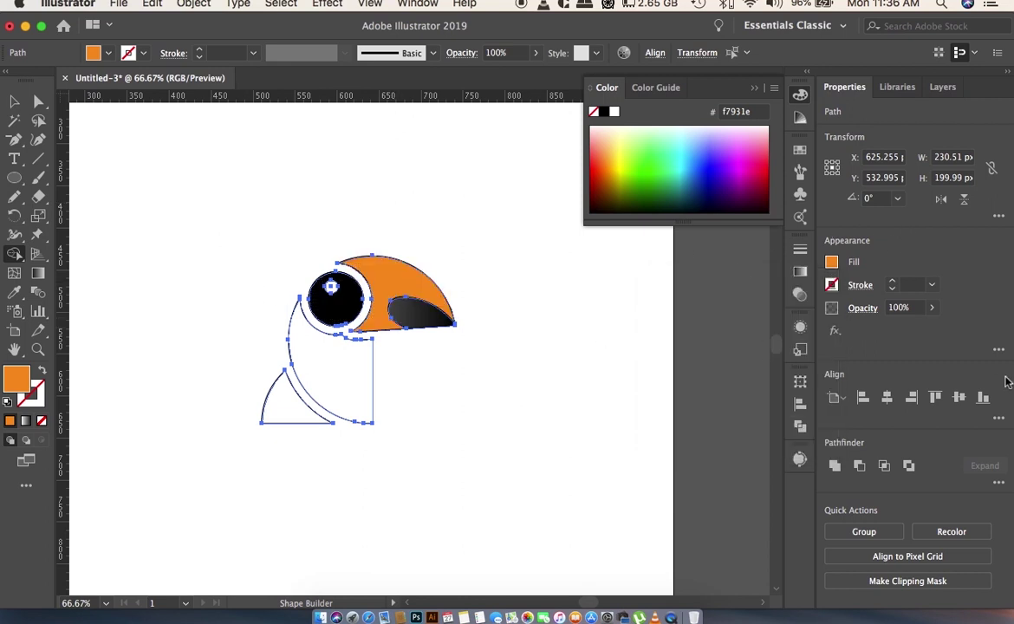
- Give the upper beak the gradient fill, with its right stop set to red-orange #f15a24
{"action": "left_click", "coordinate": [832, 262]}
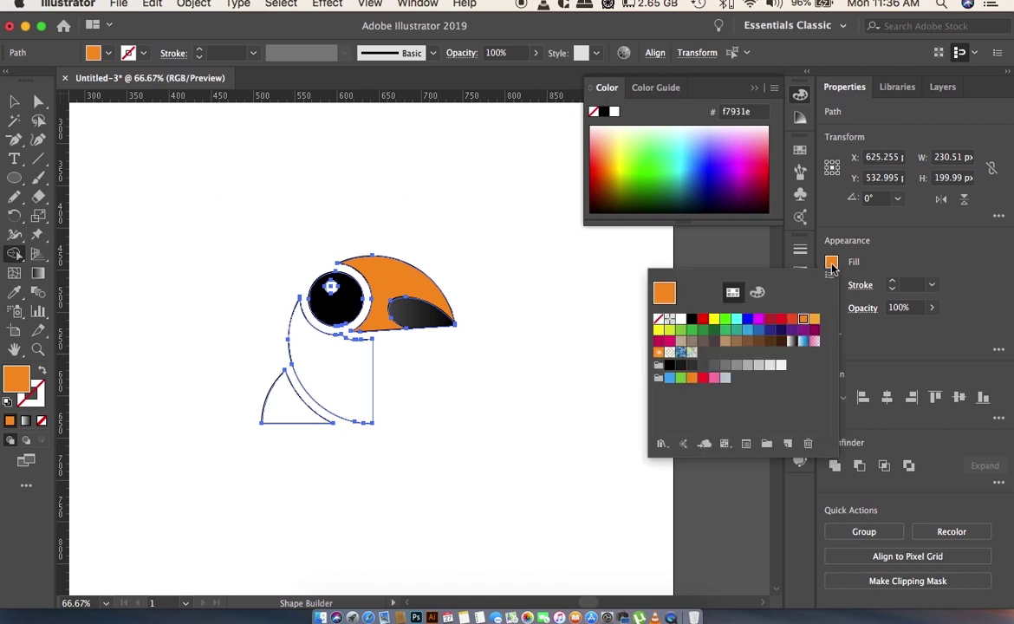
{"action": "left_click", "coordinate": [790, 342]}
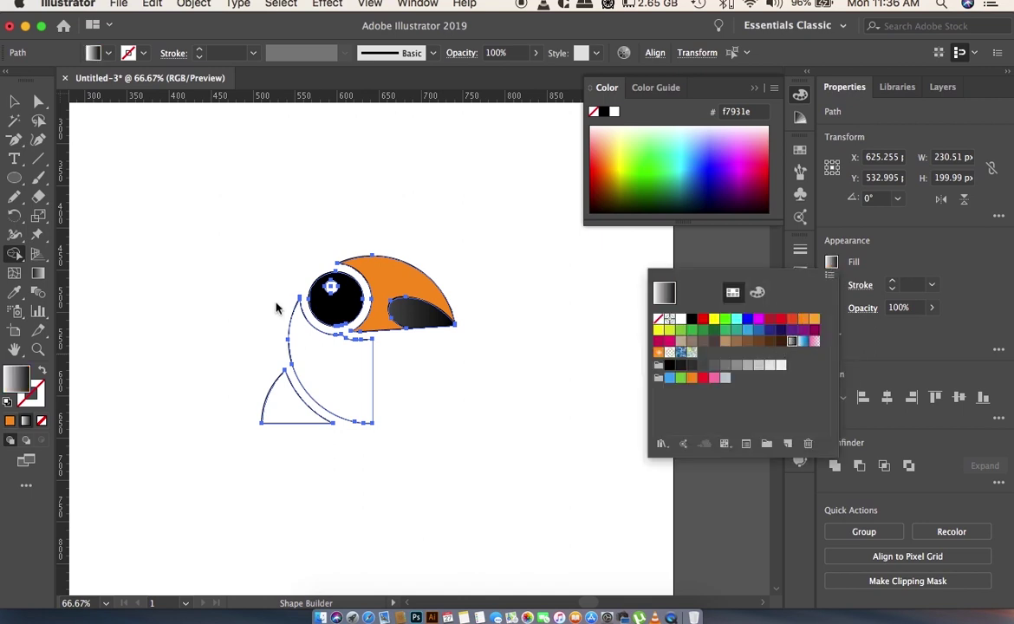
{"action": "left_click", "coordinate": [390, 291]}
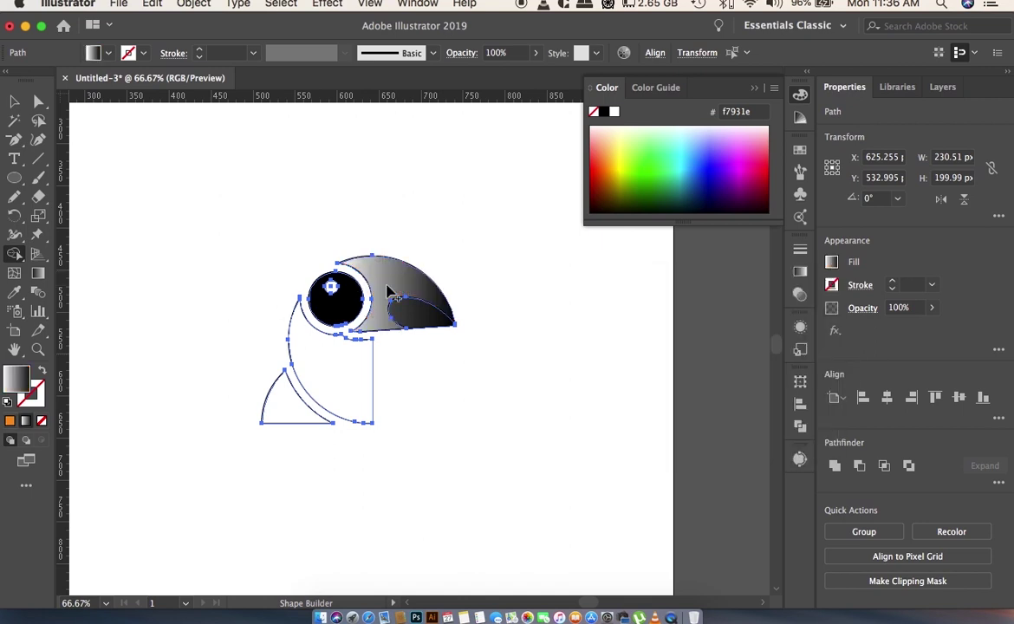
{"action": "left_click", "coordinate": [38, 273]}
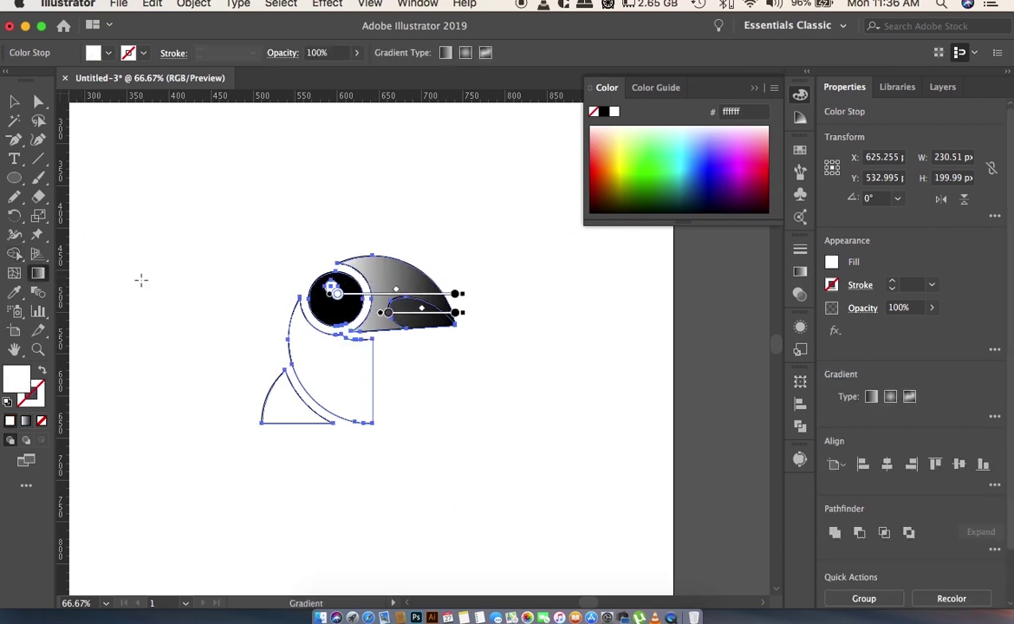
{"action": "double_click", "coordinate": [455, 297]}
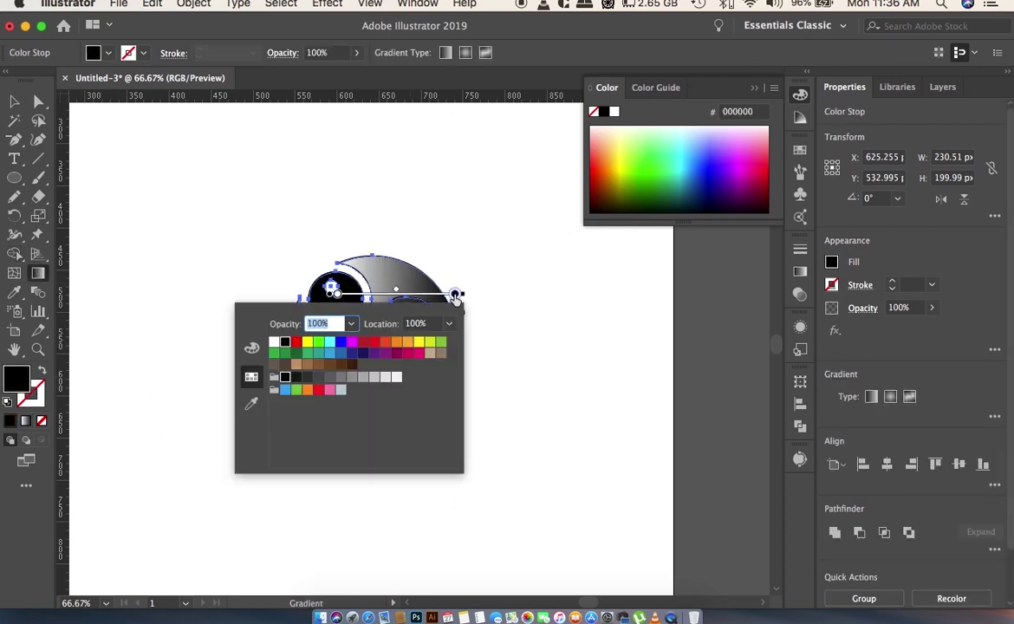
{"action": "left_click", "coordinate": [386, 343]}
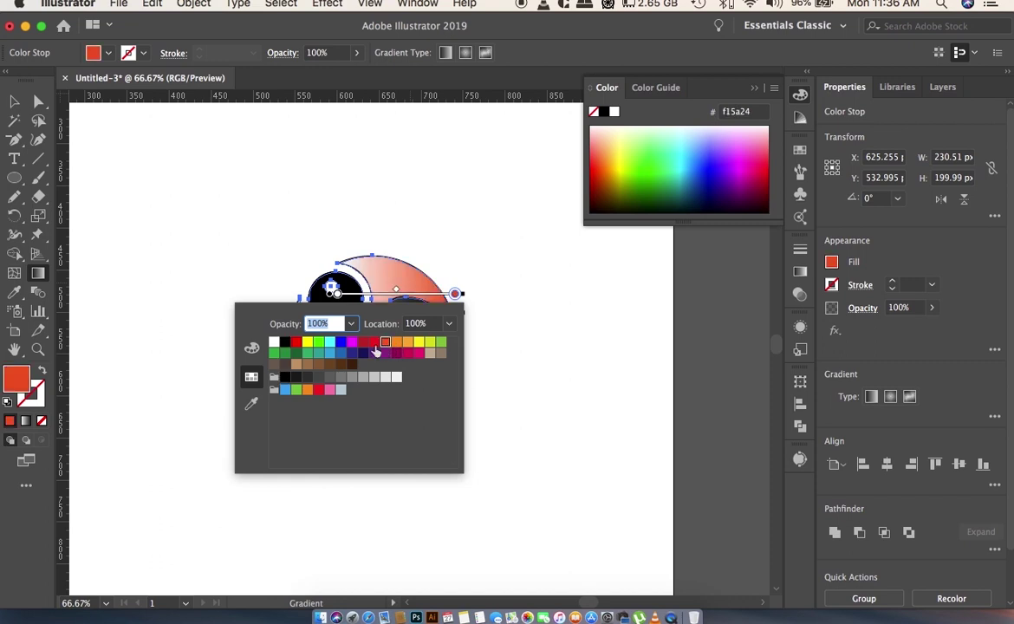
- Set the upper beak gradient's left stop to orange #f7931e and deselect
{"action": "left_click", "coordinate": [336, 297]}
{"action": "left_click", "coordinate": [332, 293]}
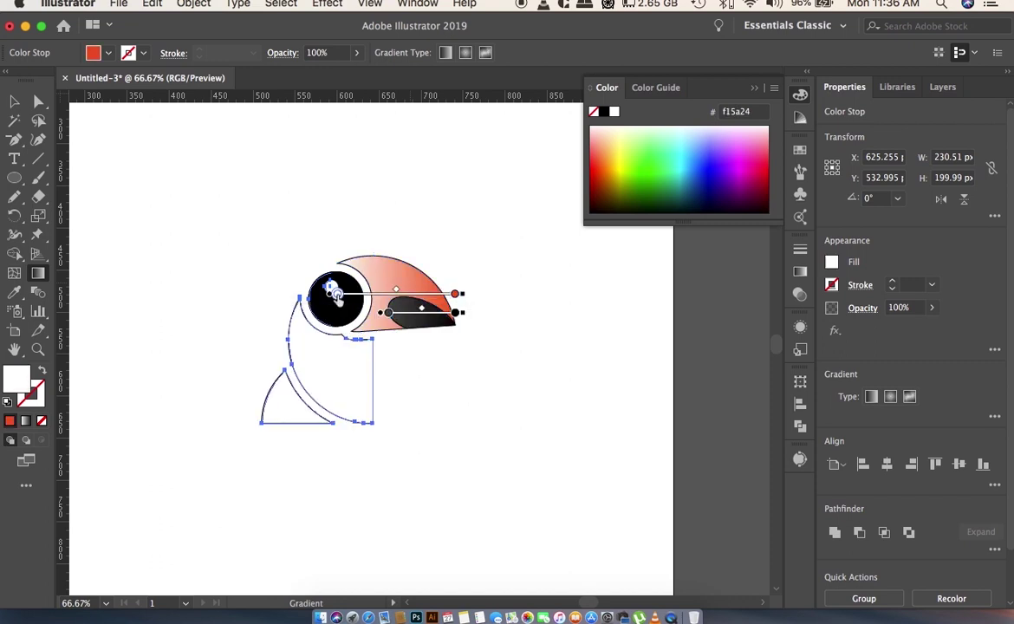
{"action": "double_click", "coordinate": [333, 292]}
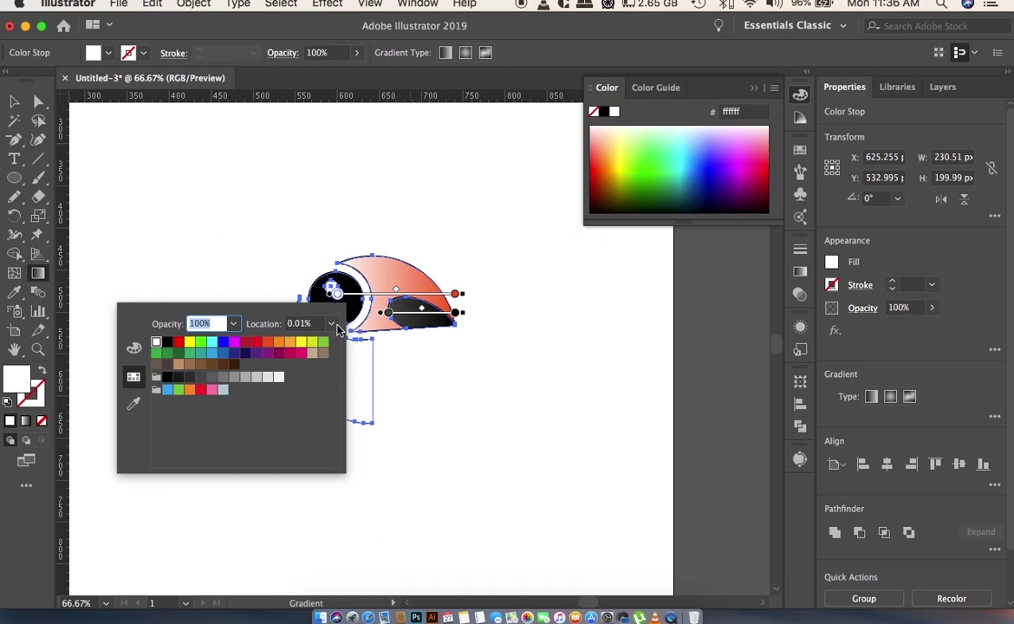
{"action": "left_click", "coordinate": [279, 345]}
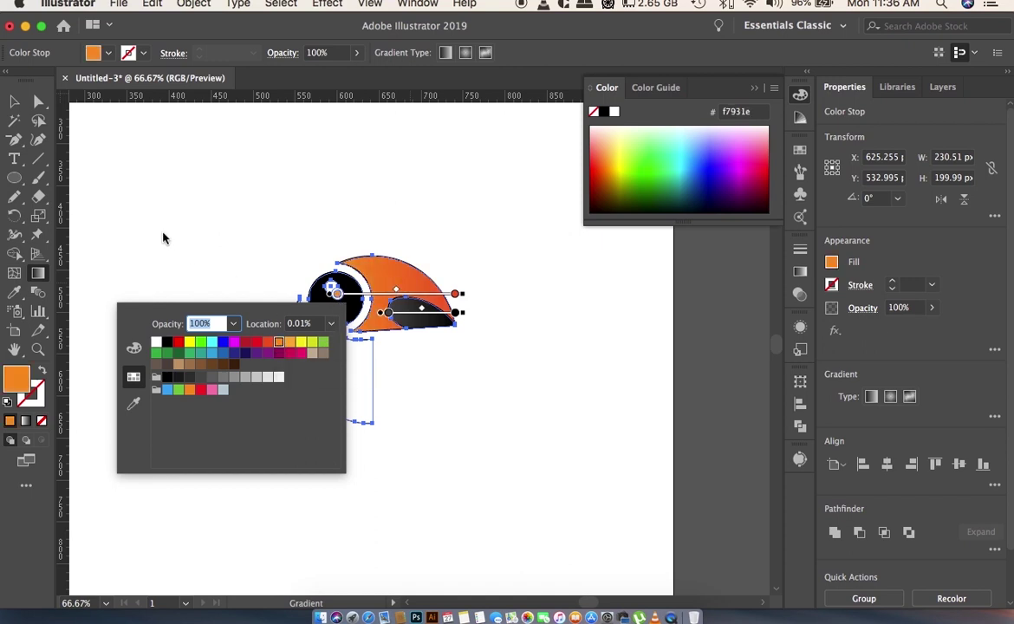
{"action": "left_click", "coordinate": [14, 101]}
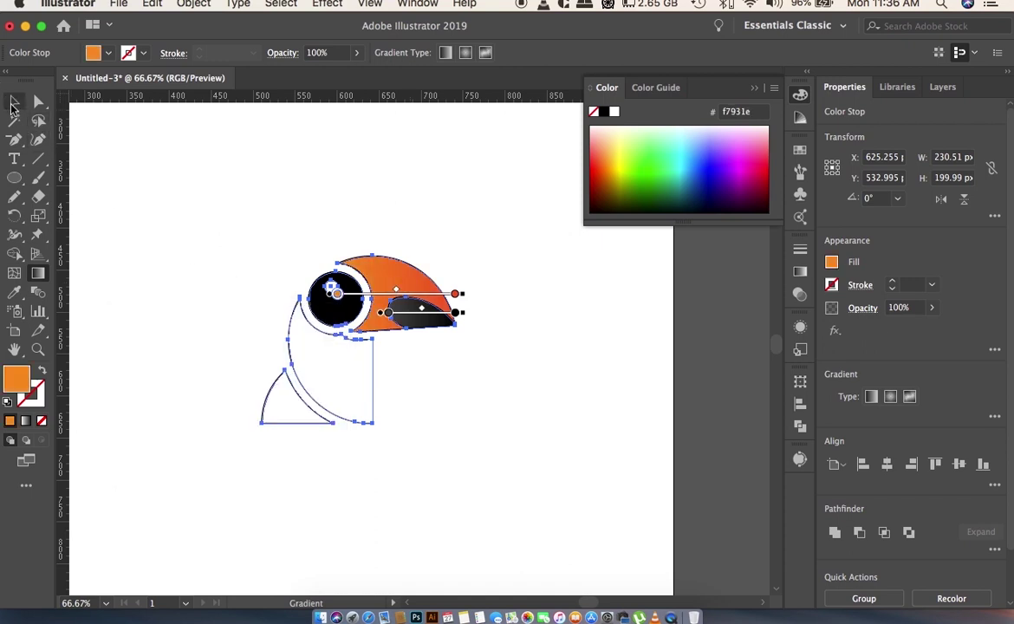
{"action": "left_click", "coordinate": [216, 166]}
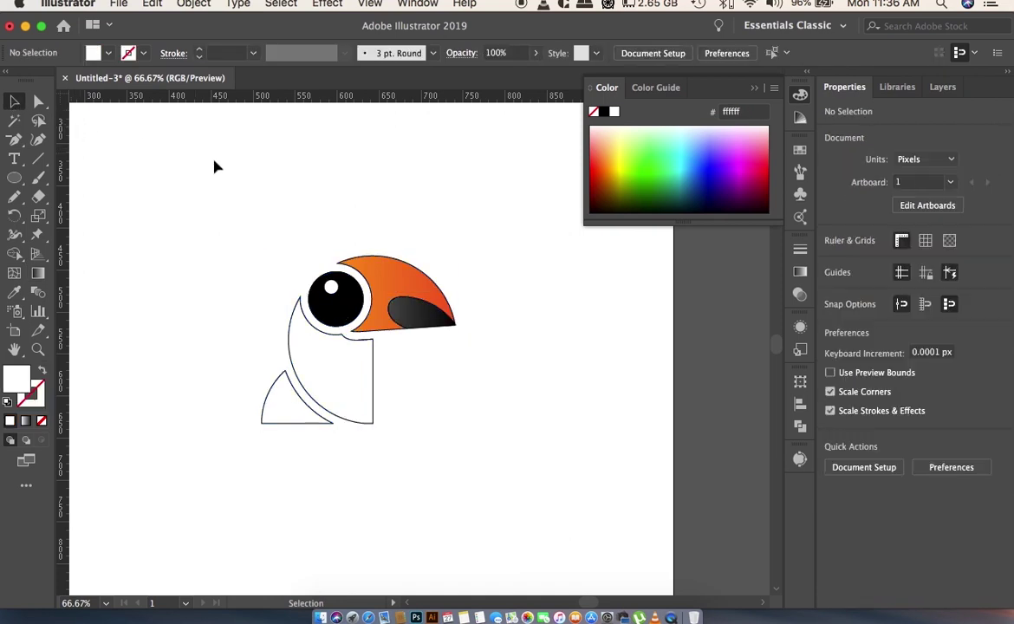
- Fill the bird's body region with the white-to-black gradient using Shape Builder
{"action": "left_click", "coordinate": [374, 364]}
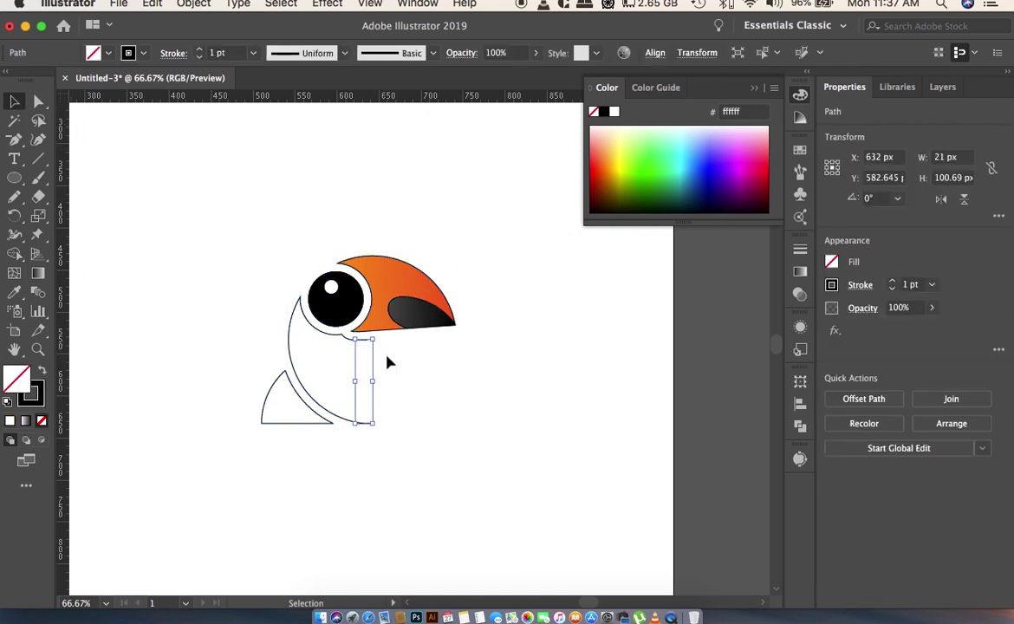
{"action": "left_click", "coordinate": [548, 438]}
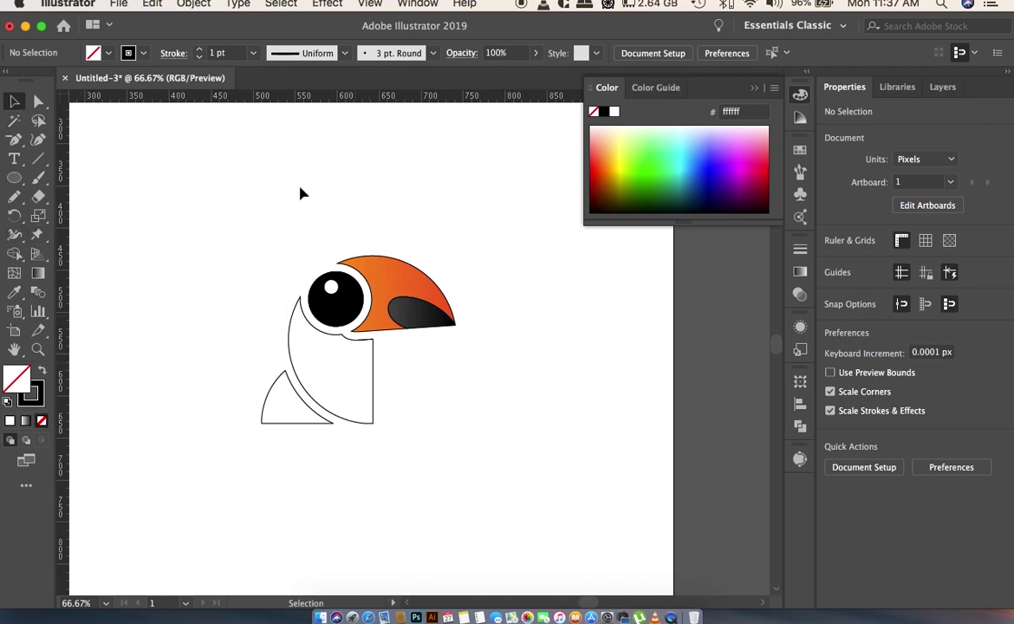
{"action": "left_click_drag", "start_coordinate": [208, 214], "coordinate": [486, 480]}
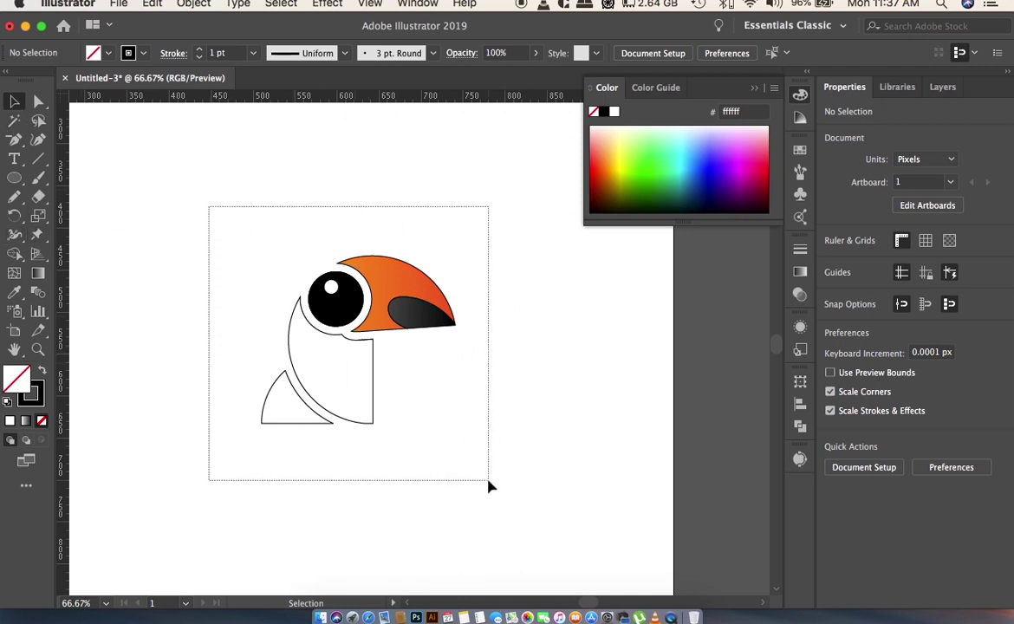
{"action": "left_click", "coordinate": [14, 253]}
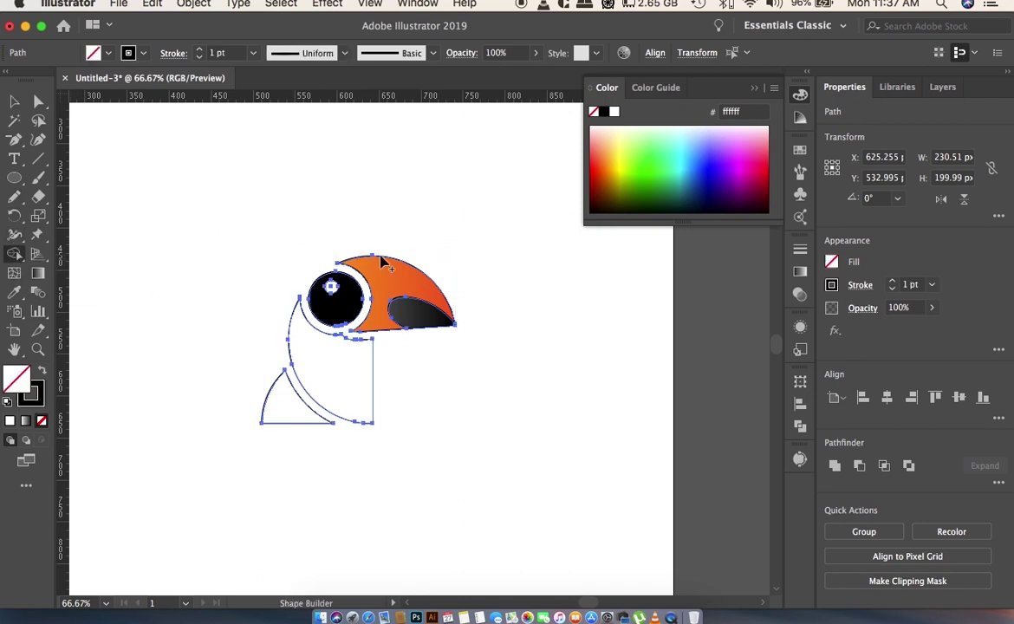
{"action": "left_click", "coordinate": [832, 263]}
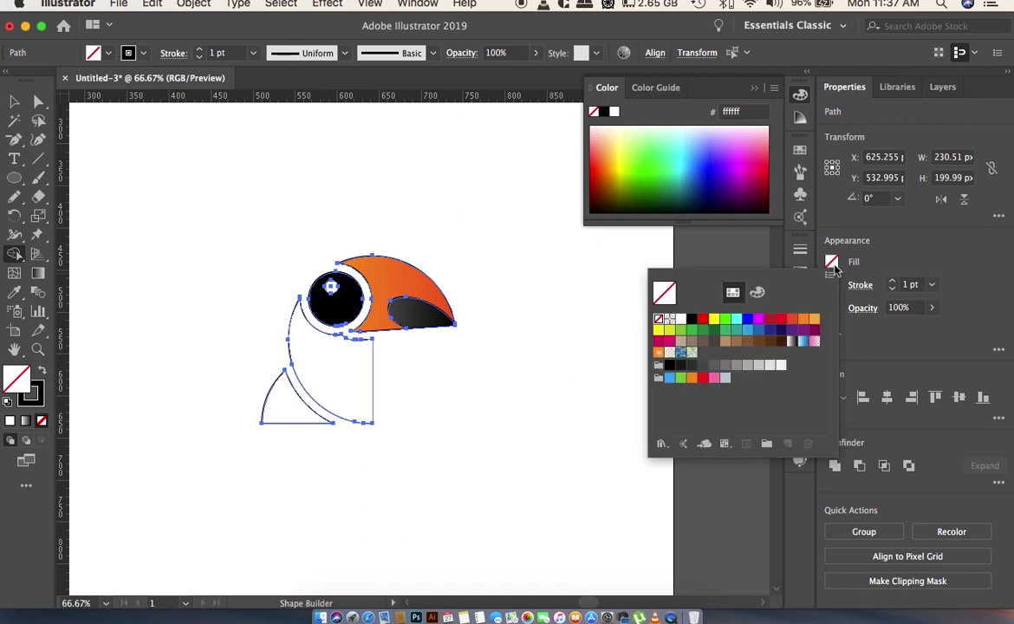
{"action": "left_click", "coordinate": [791, 342]}
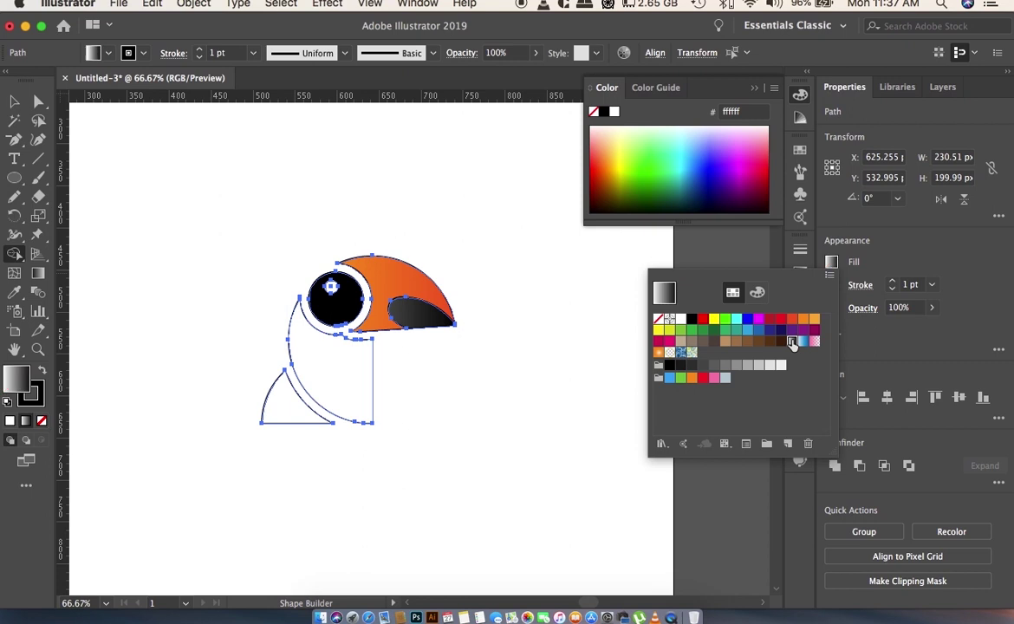
{"action": "left_click", "coordinate": [338, 383]}
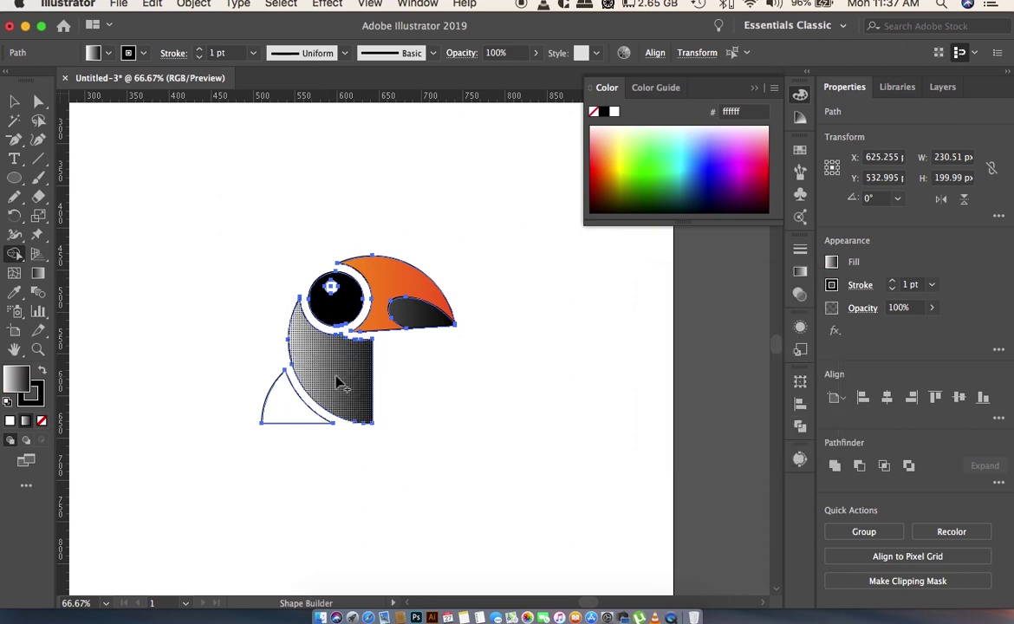
- Set the left stops of the body and redrawn tail gradients to dark grey #4d4d4d
{"action": "left_click", "coordinate": [40, 273]}
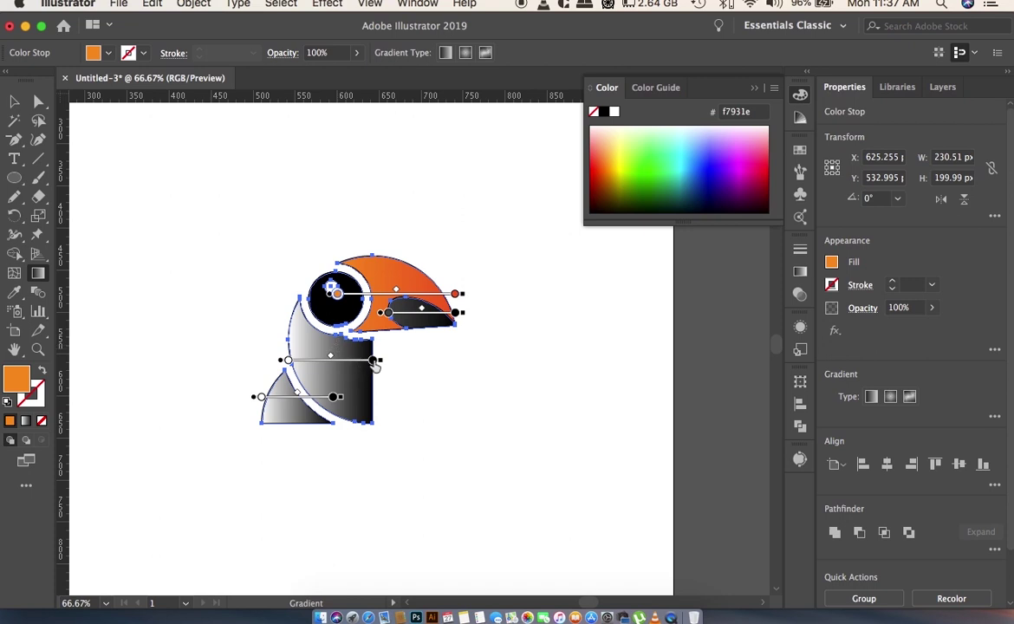
{"action": "double_click", "coordinate": [289, 361]}
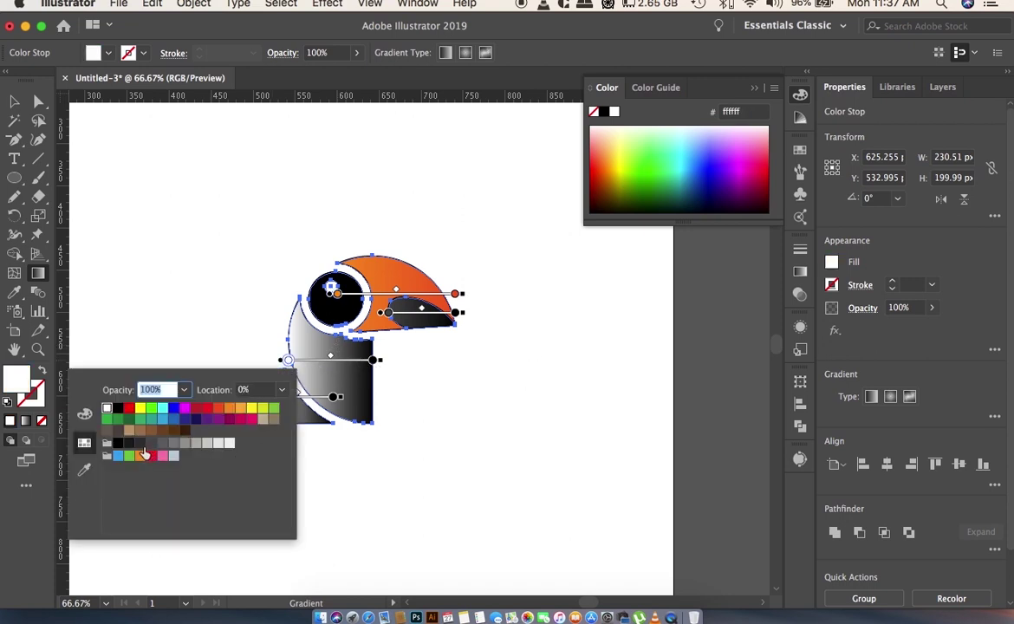
{"action": "left_click", "coordinate": [151, 444]}
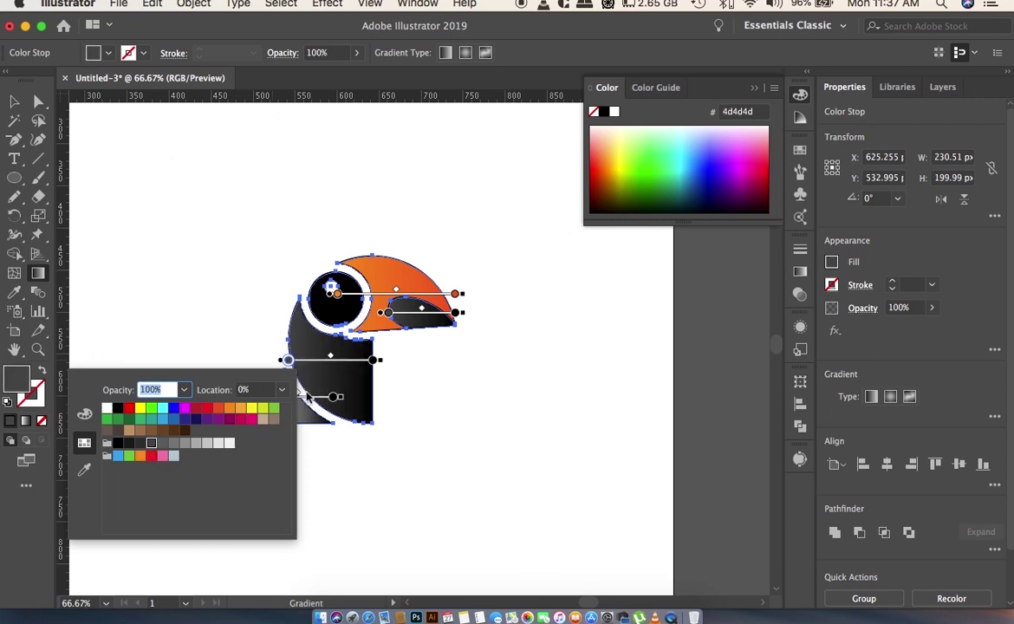
{"action": "left_click_drag", "start_coordinate": [300, 396], "coordinate": [261, 397]}
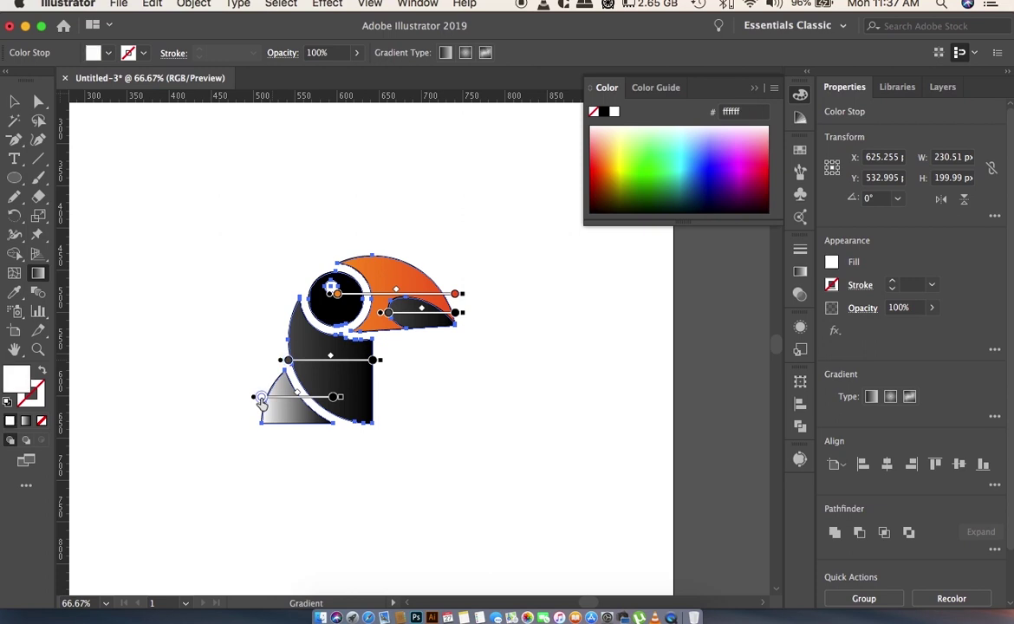
{"action": "double_click", "coordinate": [261, 397]}
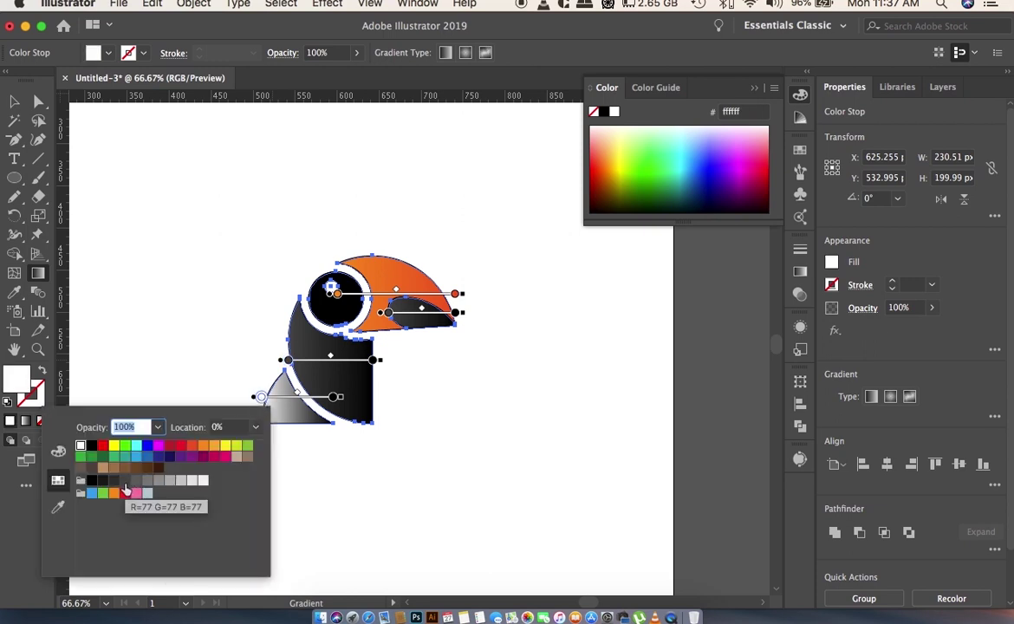
{"action": "left_click", "coordinate": [125, 480]}
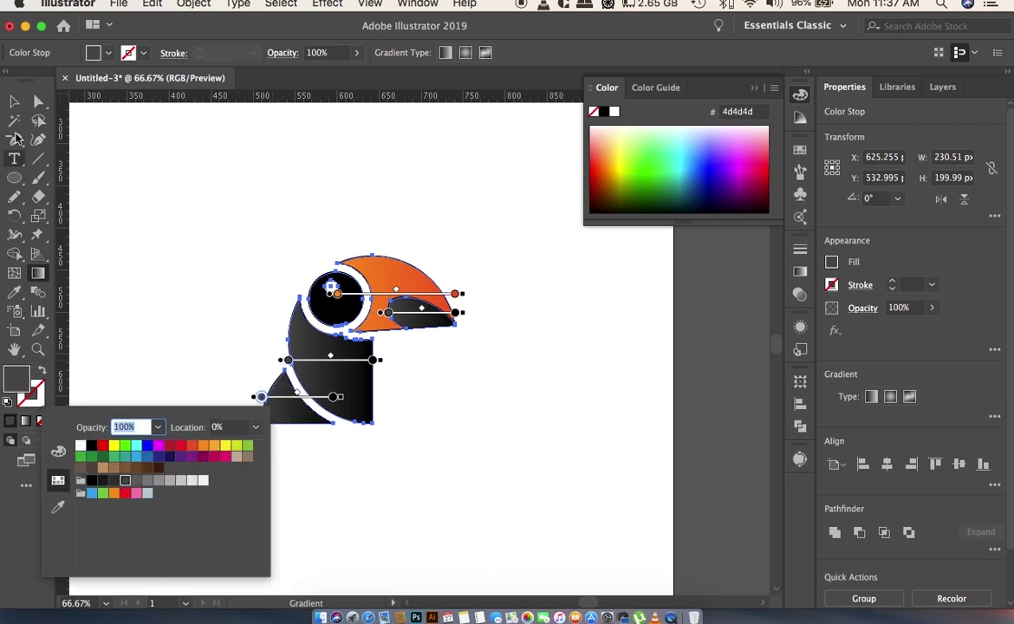
{"action": "key", "text": "Escape"}
{"action": "key", "text": "v"}
{"action": "left_click_drag", "start_coordinate": [136, 183], "coordinate": [465, 474]}
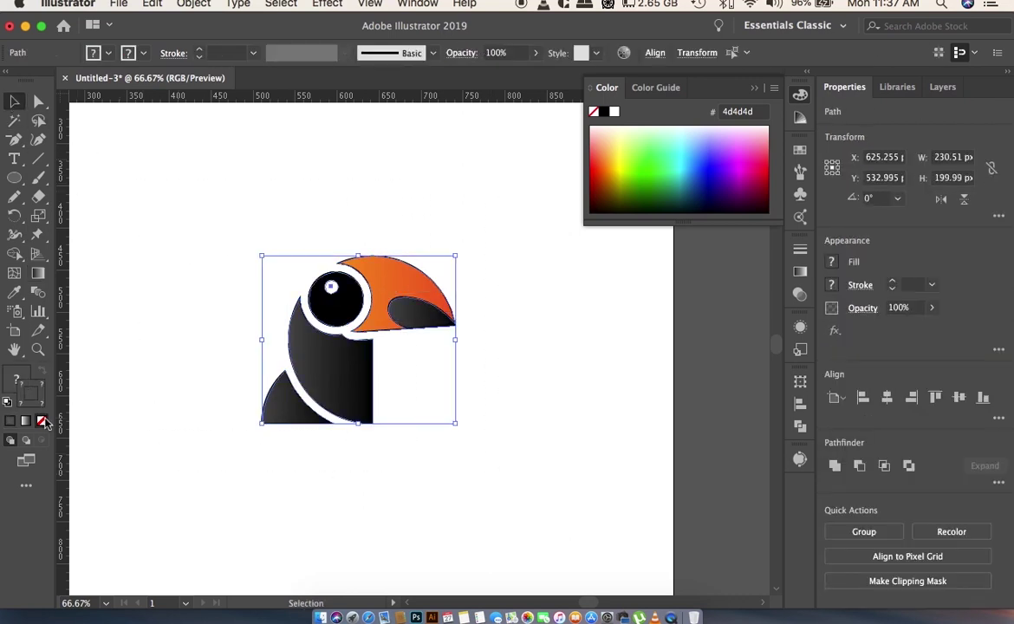
- Set the stroke of every toucan shape to None, restoring the accidentally removed fill
{"action": "left_click", "coordinate": [100, 387]}
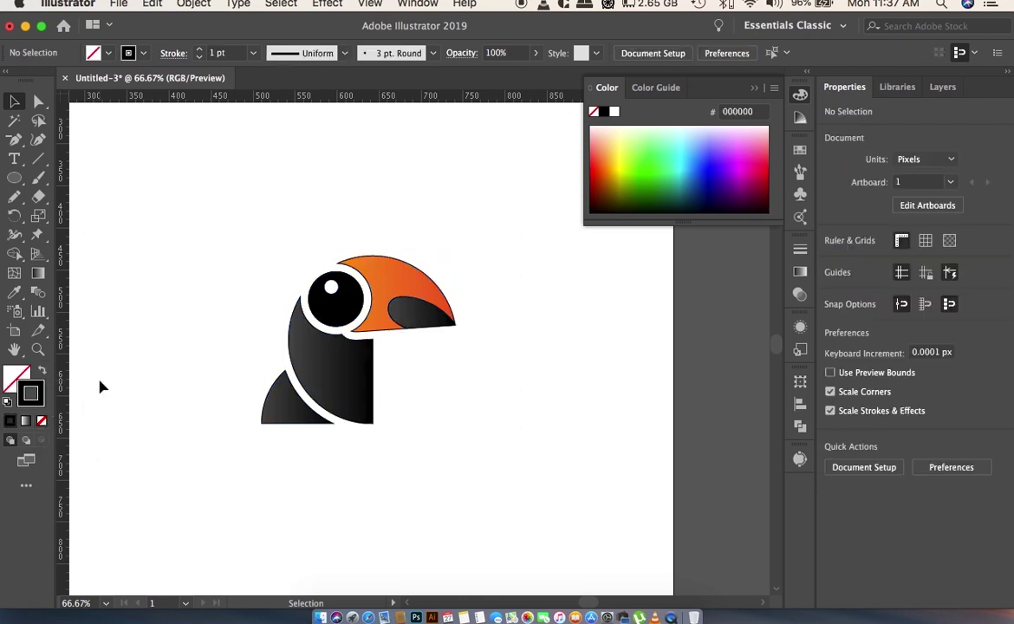
{"action": "left_click_drag", "start_coordinate": [167, 249], "coordinate": [499, 481]}
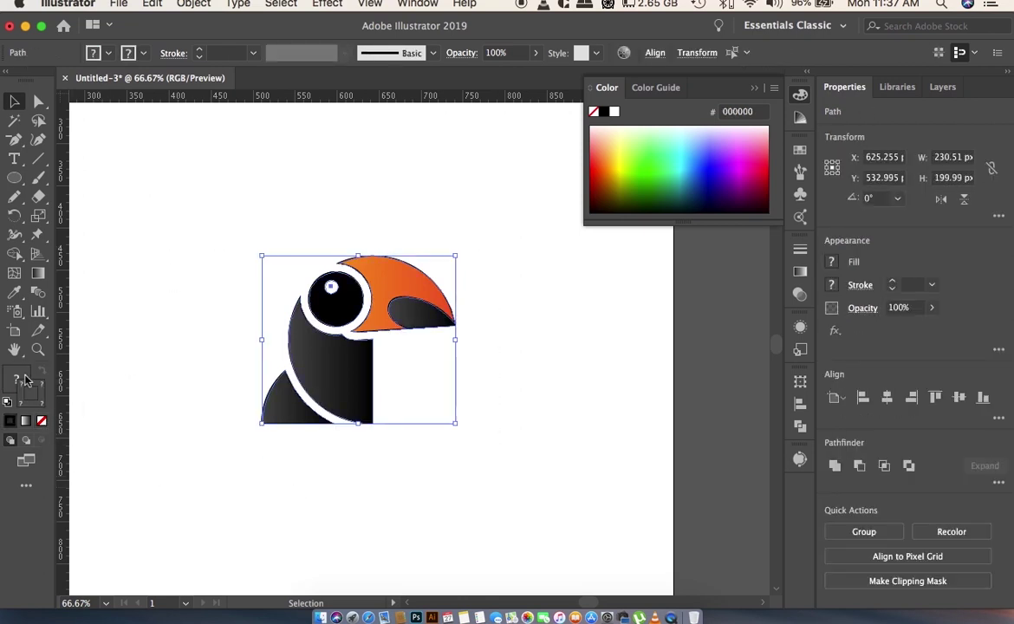
{"action": "left_click", "coordinate": [41, 422]}
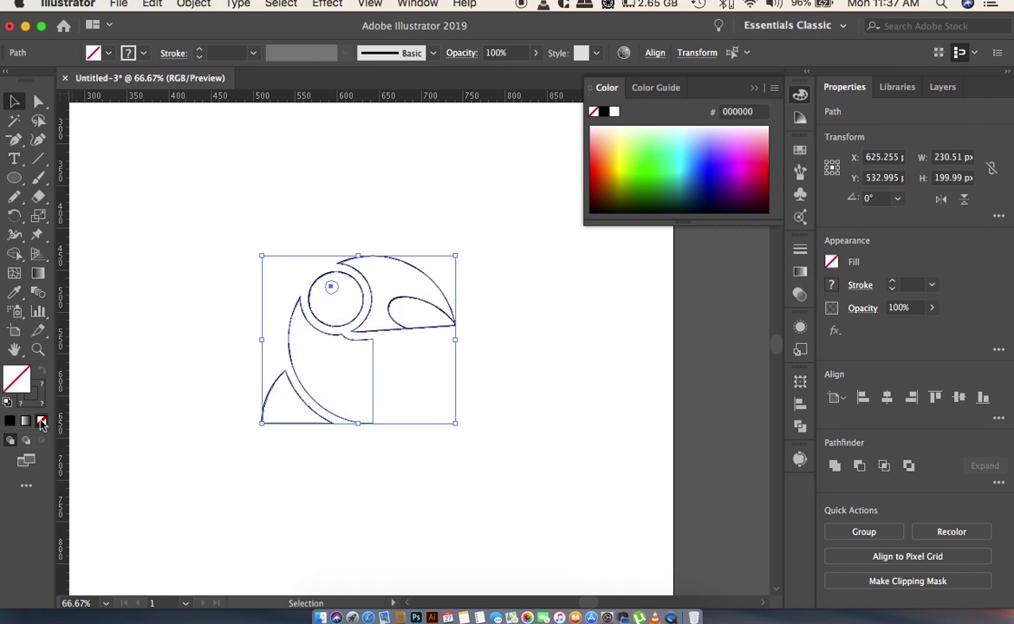
{"action": "key", "text": "ctrl+z"}
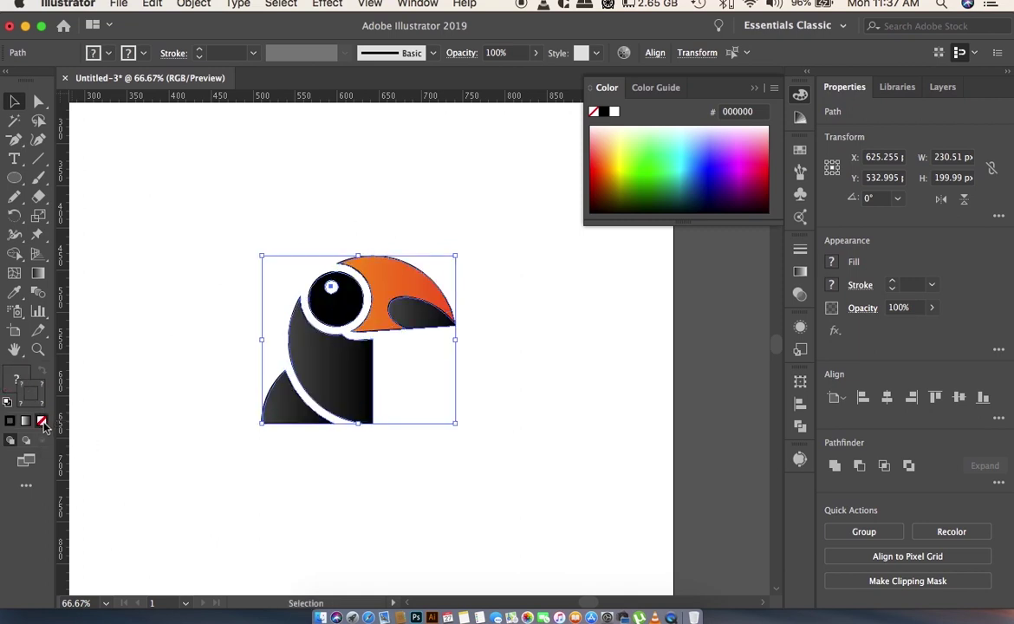
{"action": "left_click", "coordinate": [167, 333]}
{"action": "mouse_move", "coordinate": [201, 216]}
{"action": "left_mouse_down"}
{"action": "mouse_move", "coordinate": [424, 439]}
{"action": "mouse_move", "coordinate": [486, 482]}
{"action": "left_mouse_up"}
{"action": "left_click", "coordinate": [36, 399]}
{"action": "left_click", "coordinate": [42, 422]}
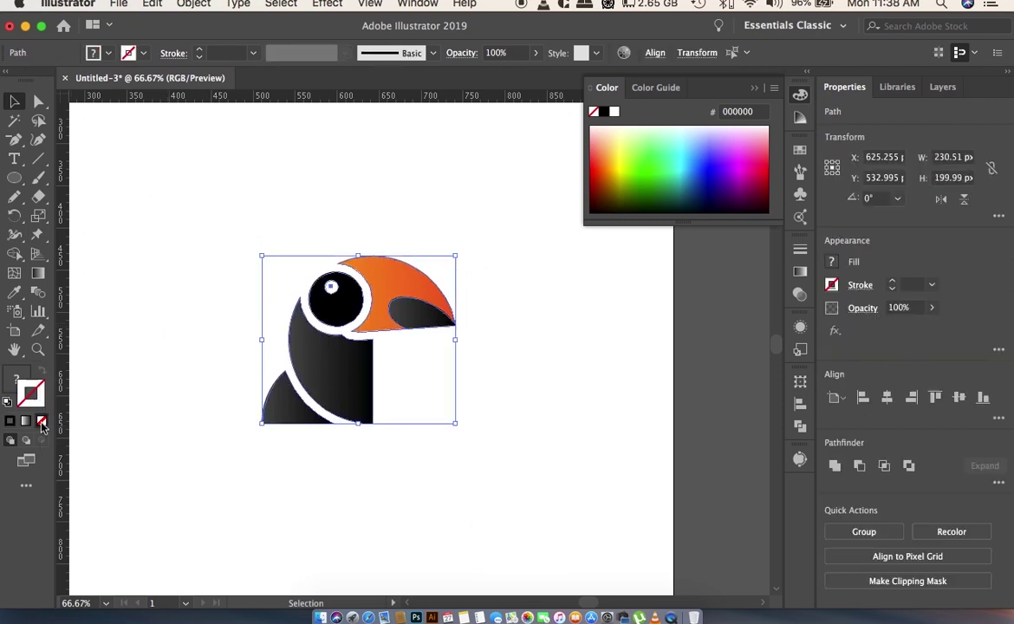
{"action": "left_click", "coordinate": [193, 509]}
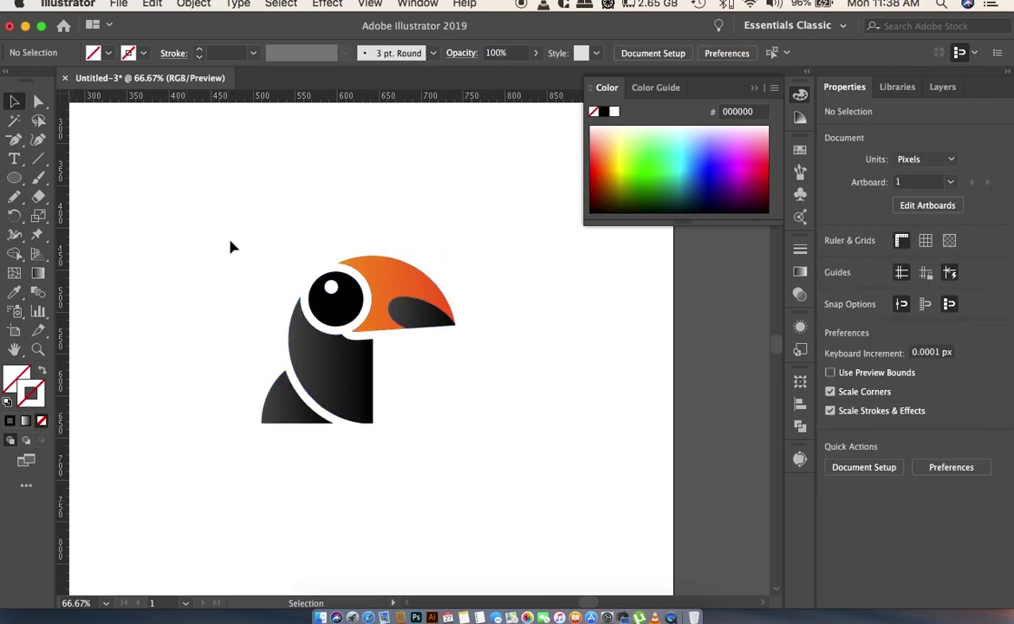
{"action": "key", "text": "ctrl+minus"}
- Scale the toucan down to about 209 × 181 px and move it slightly down-left
{"action": "left_click_drag", "start_coordinate": [227, 242], "coordinate": [520, 449]}
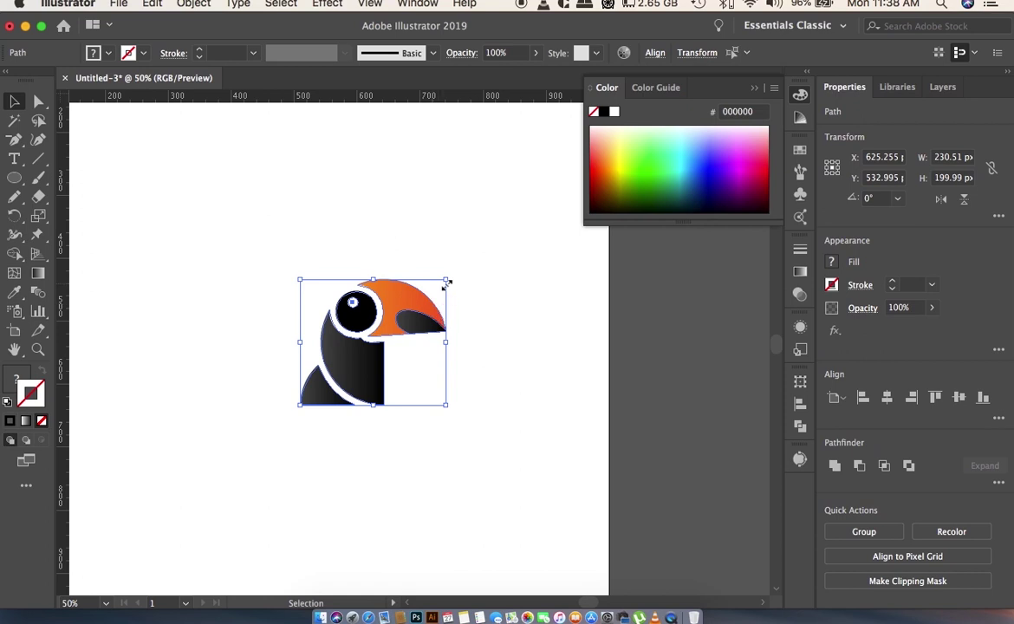
{"action": "left_click_drag", "start_coordinate": [446, 280], "coordinate": [434, 292]}
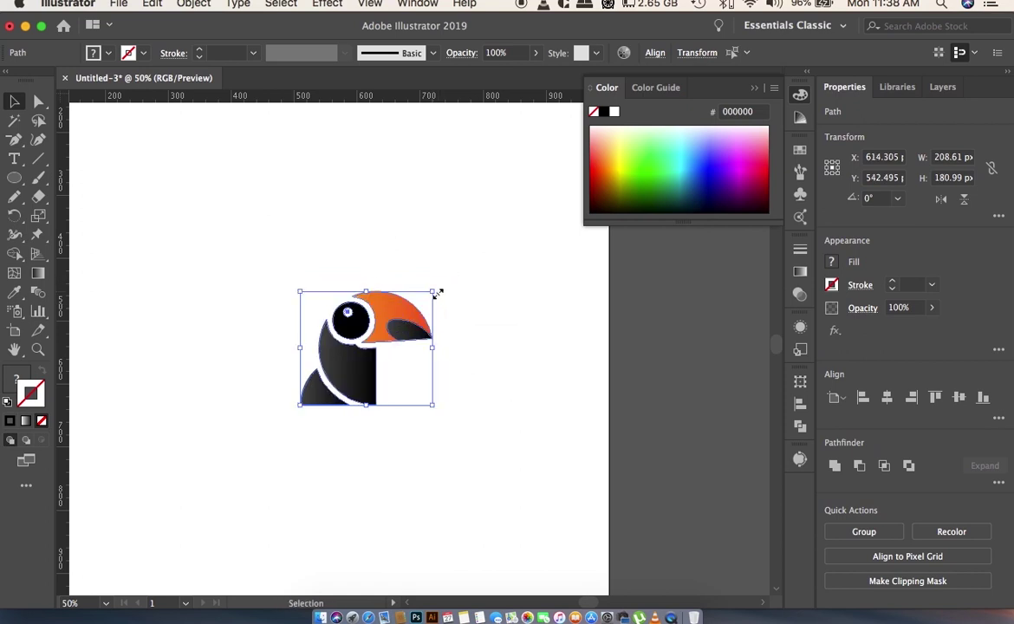
{"action": "left_click", "coordinate": [475, 312]}
{"action": "key", "text": "a"}
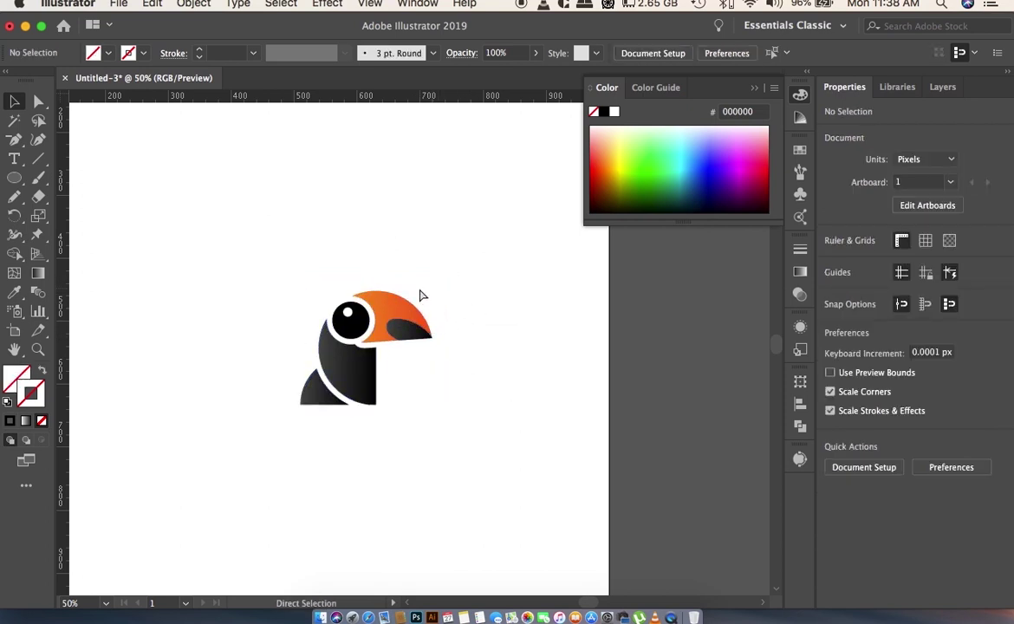
{"action": "key", "text": "ctrl+minus"}
{"action": "key", "text": "v"}
{"action": "left_click_drag", "start_coordinate": [258, 284], "coordinate": [379, 408]}
{"action": "mouse_move", "coordinate": [400, 328]}
{"action": "left_mouse_down"}
{"action": "mouse_move", "coordinate": [319, 295]}
{"action": "mouse_move", "coordinate": [314, 316]}
{"action": "left_mouse_up"}
{"action": "left_click", "coordinate": [378, 443]}
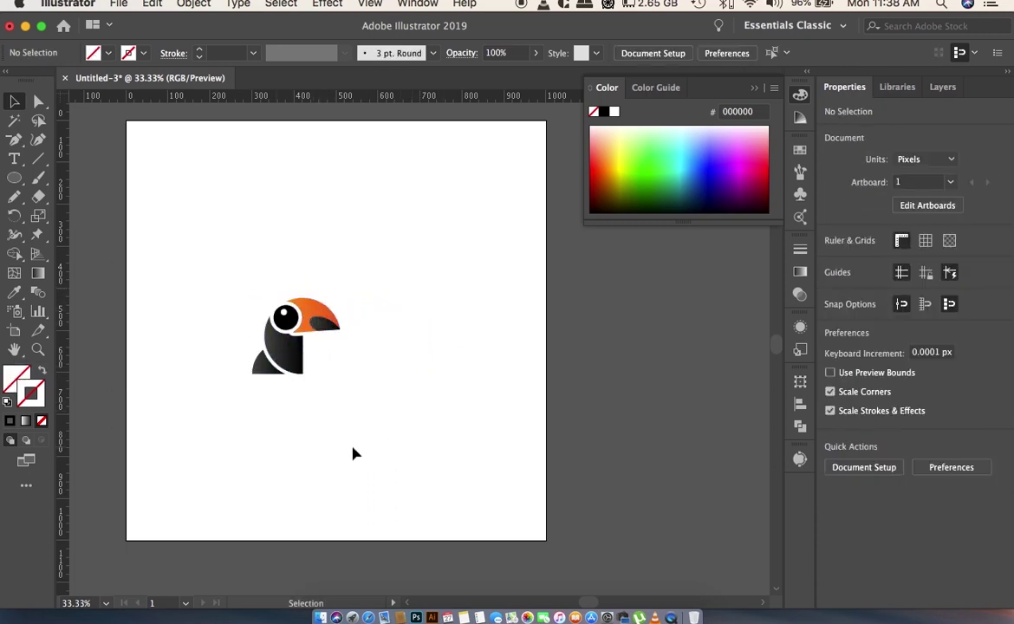
- Add a text object reading 'Toucan' below the bird
{"action": "key", "text": "t"}
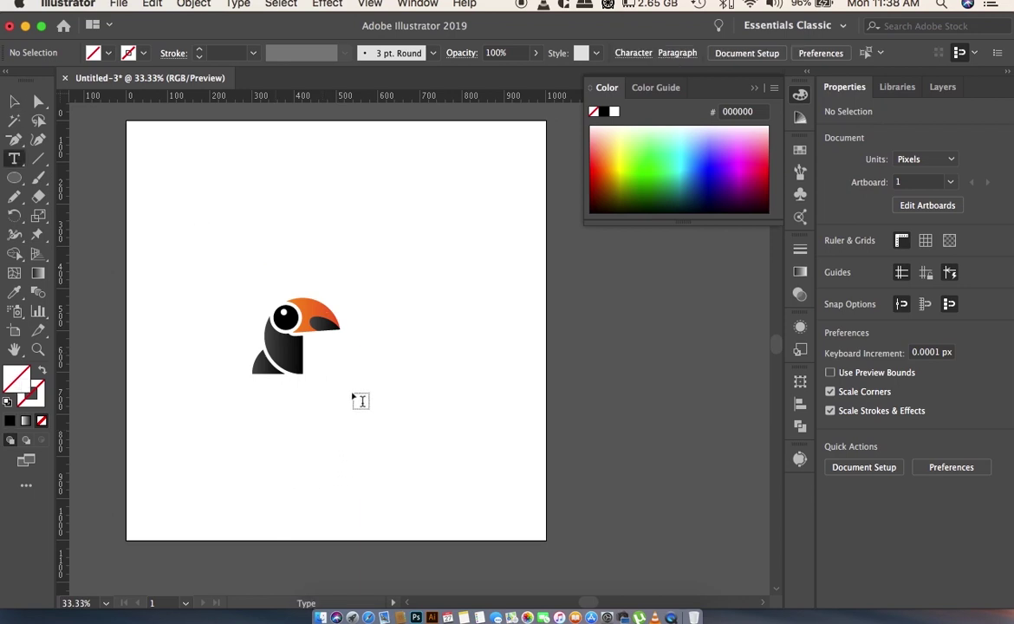
{"action": "left_click", "coordinate": [353, 392]}
{"action": "type", "text": "Touca"}
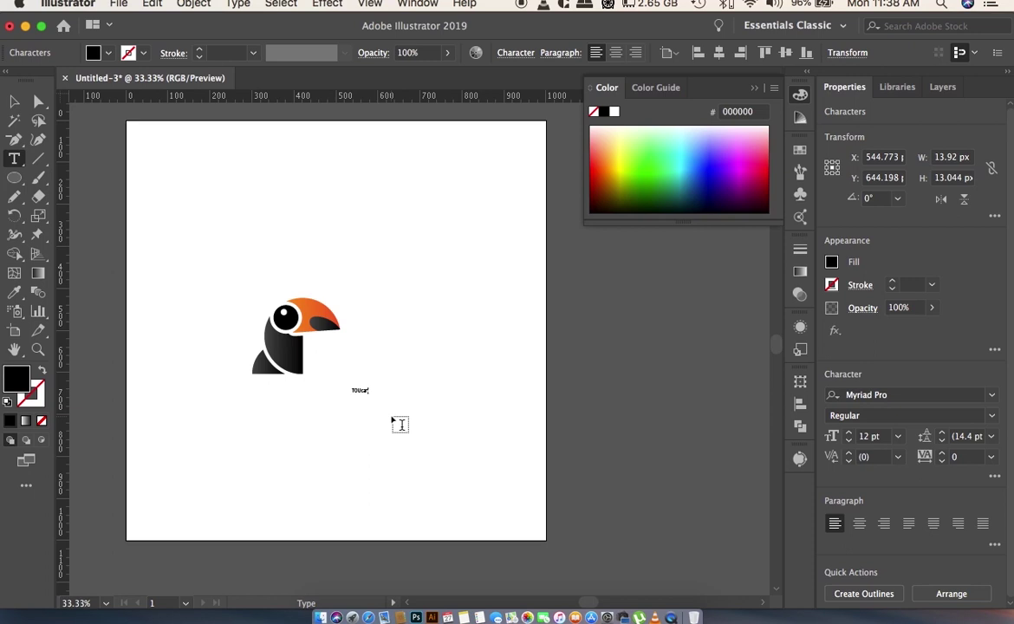
{"action": "type", "text": "n"}
{"action": "key", "text": "BackSpace"}
{"action": "key", "text": "Escape"}
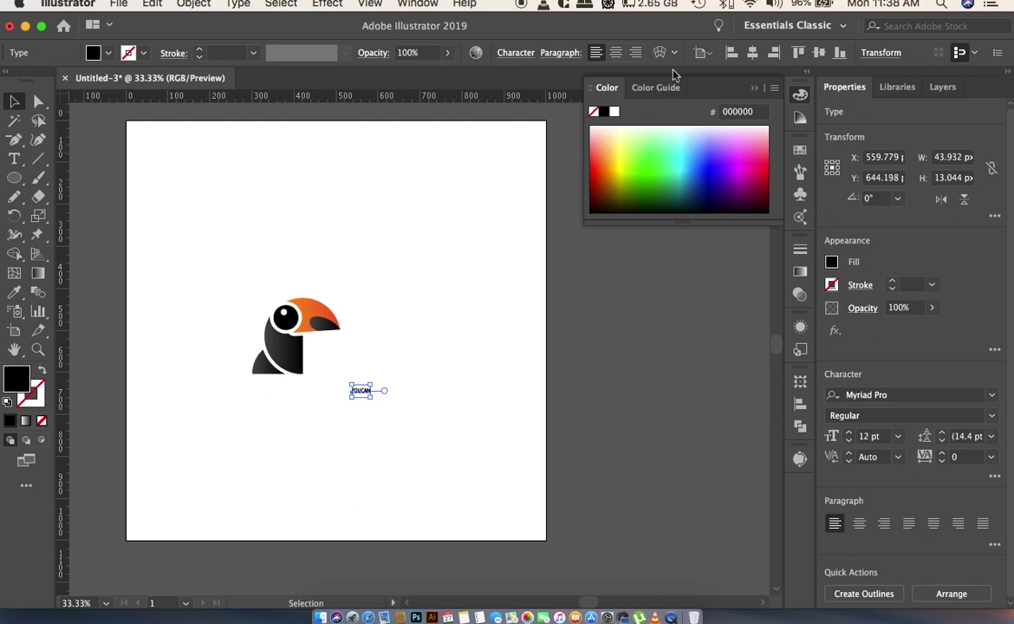
- Set the TOUCAN text to 72 pt and position it beside the toucan's body
{"action": "left_click", "coordinate": [516, 53]}
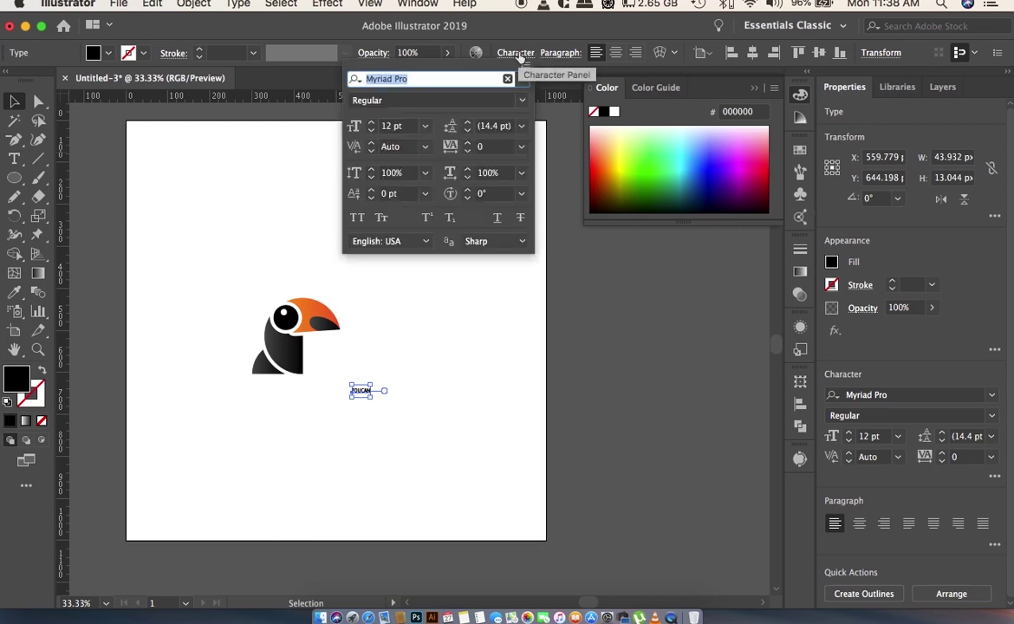
{"action": "left_click", "coordinate": [425, 126]}
{"action": "left_click", "coordinate": [449, 409]}
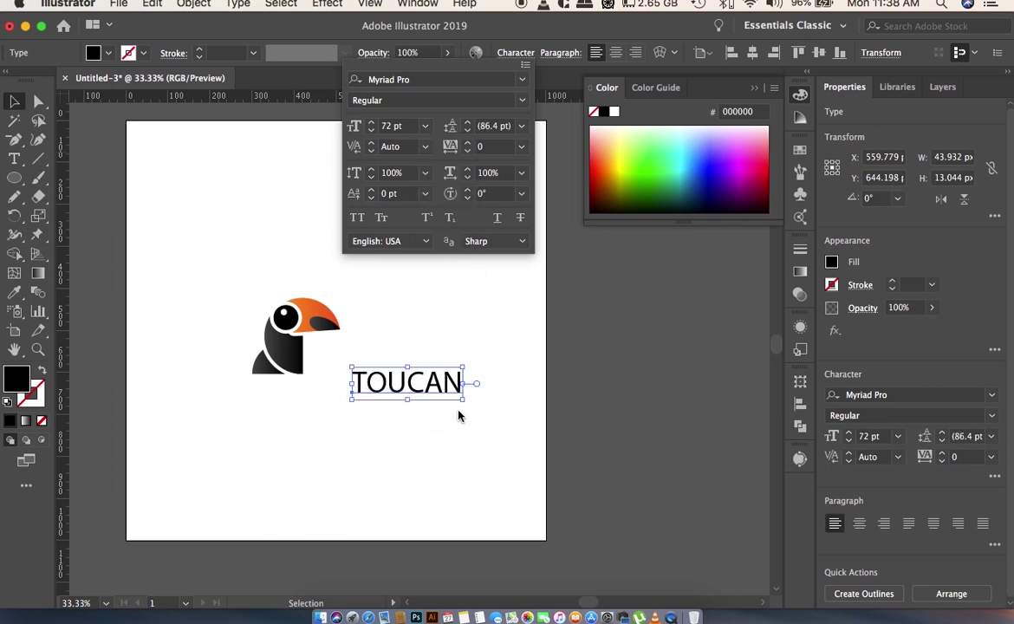
{"action": "left_click", "coordinate": [411, 372]}
{"action": "left_click_drag", "start_coordinate": [431, 389], "coordinate": [390, 353]}
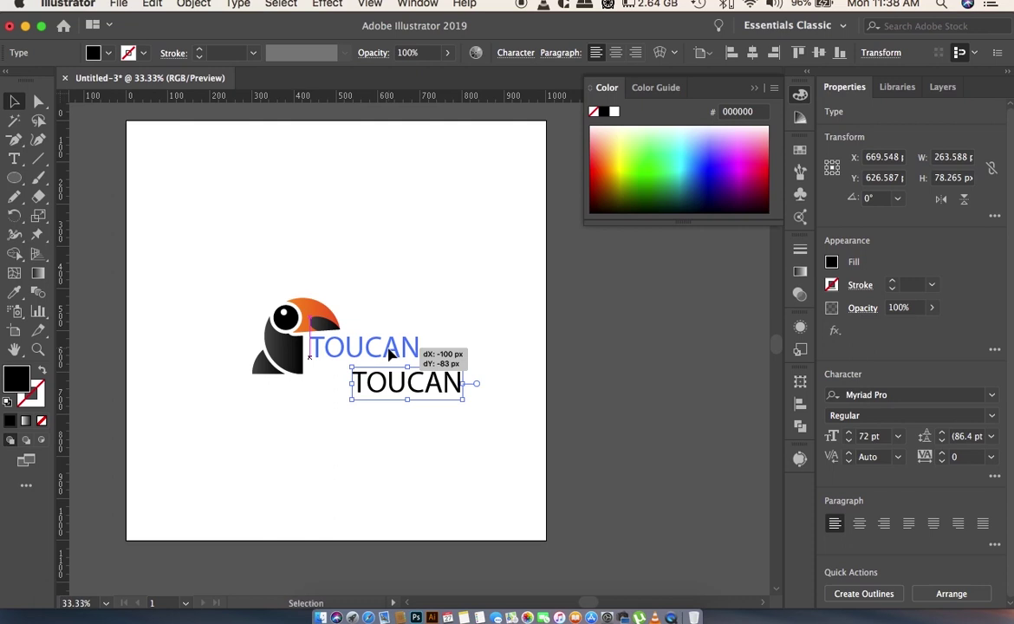
{"action": "left_click_drag", "start_coordinate": [391, 353], "coordinate": [390, 353]}
{"action": "left_click", "coordinate": [473, 421]}
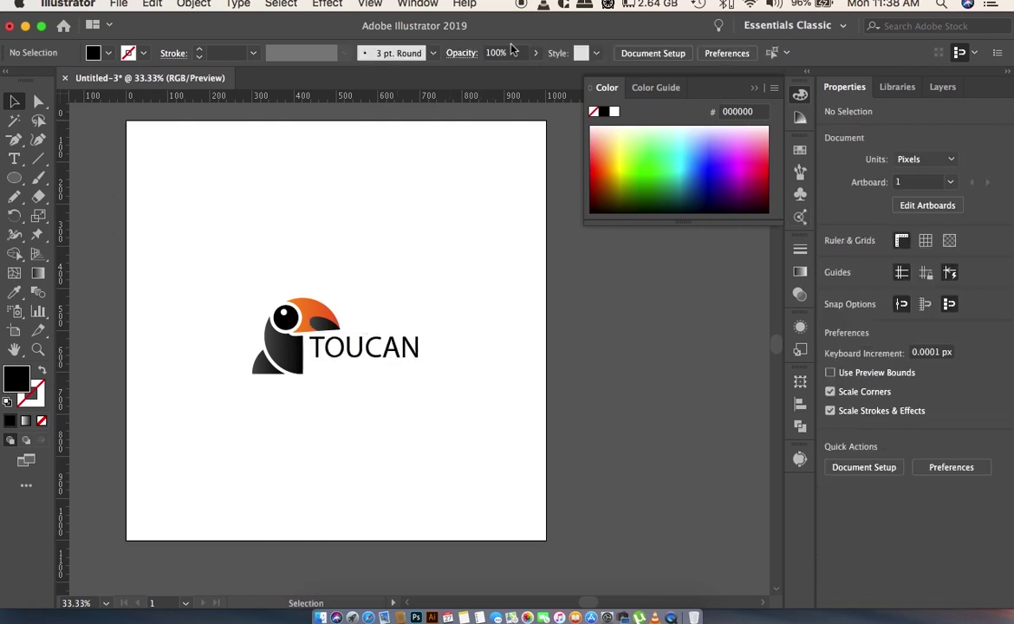
{"action": "left_click", "coordinate": [355, 347]}
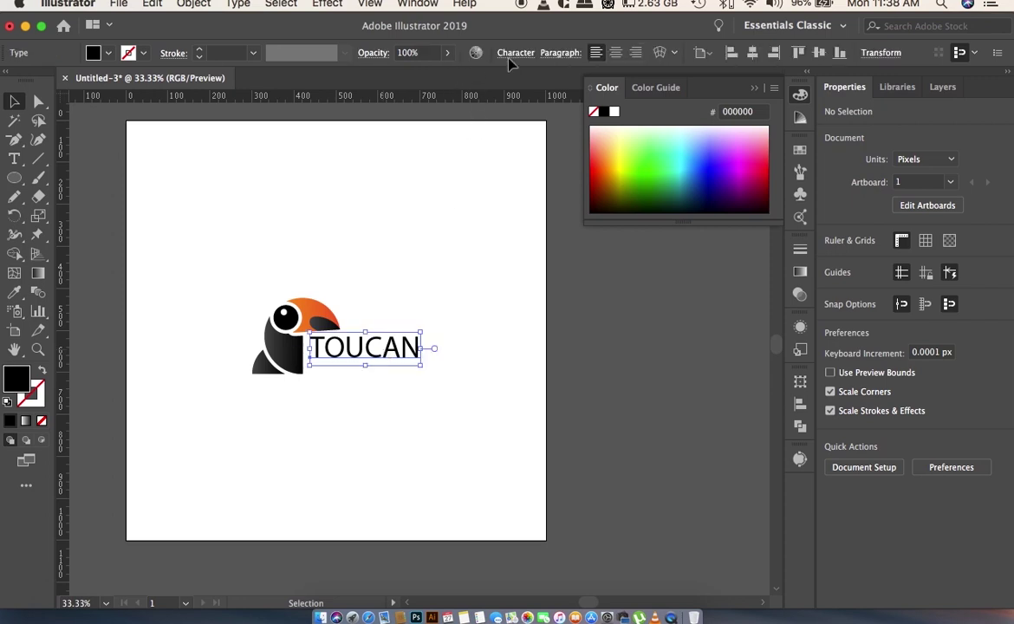
- Set TOUCAN to Myriad Pro Bold and begin a new text object below it
{"action": "left_click", "coordinate": [510, 56]}
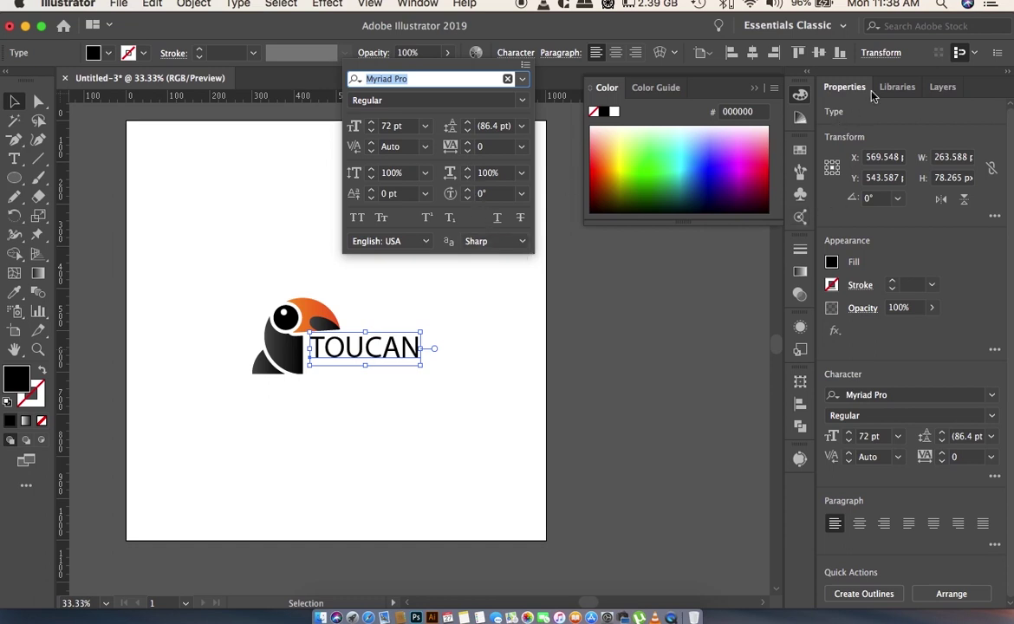
{"action": "left_click", "coordinate": [993, 421]}
{"action": "left_click", "coordinate": [993, 415]}
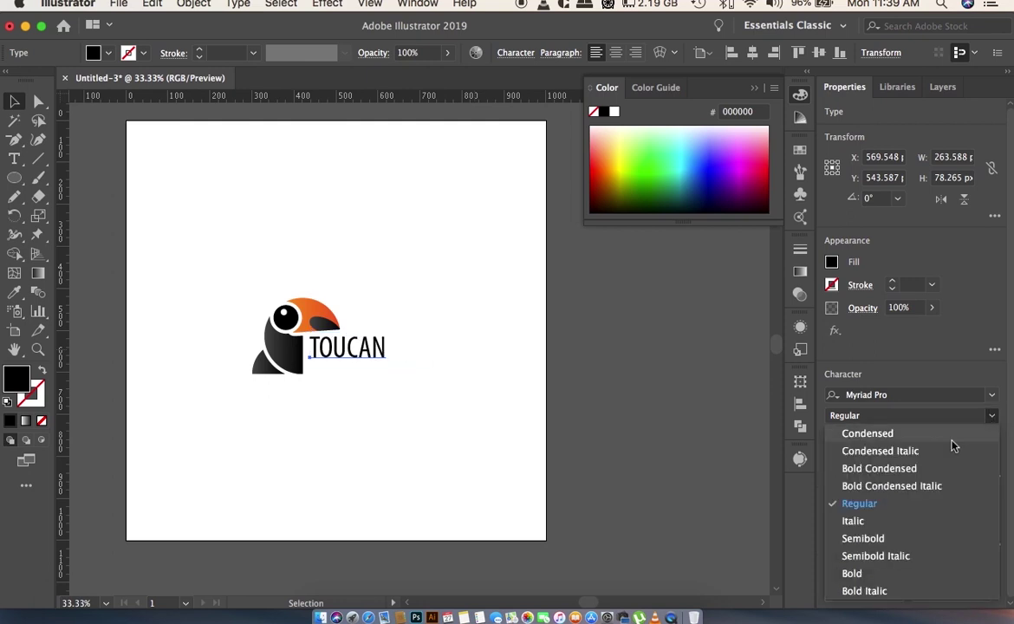
{"action": "left_click", "coordinate": [882, 574]}
{"action": "left_click", "coordinate": [400, 460]}
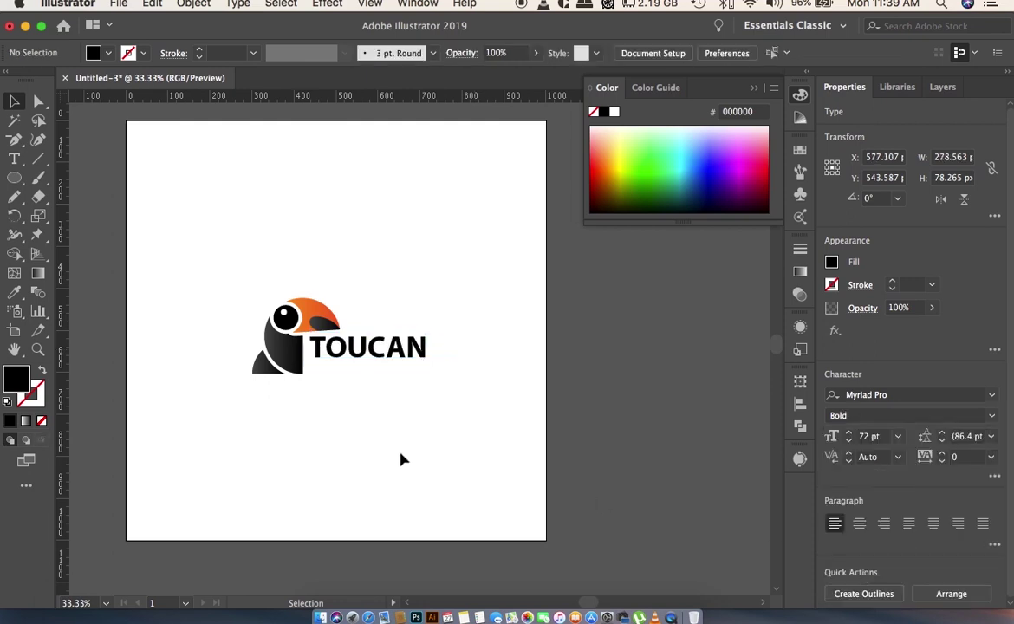
{"action": "key", "text": "t"}
{"action": "left_click", "coordinate": [306, 453]}
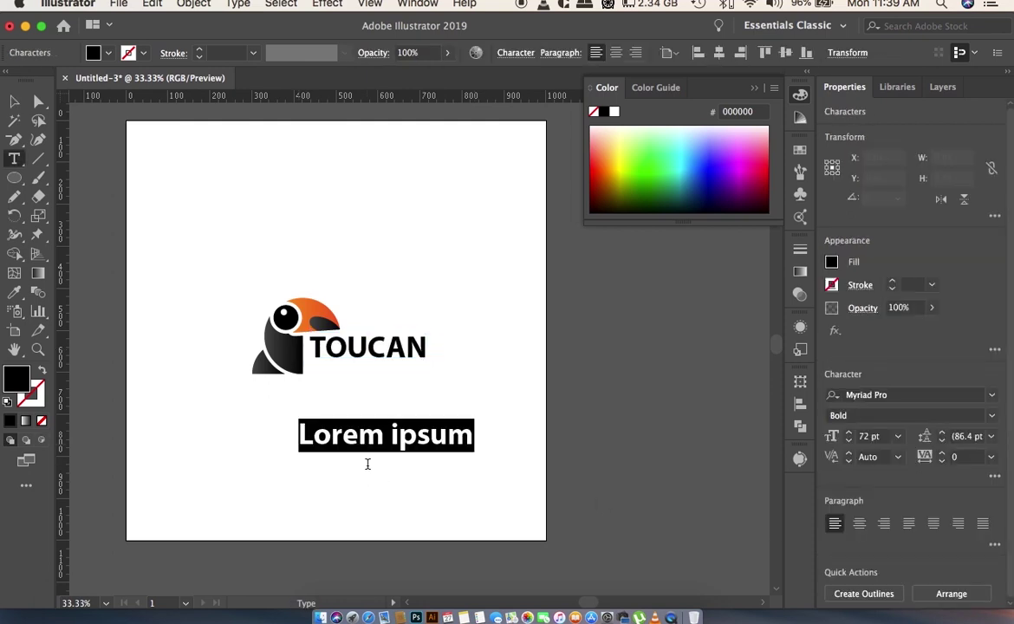
- Type 'therapy' and set it to Condensed style with All Caps
{"action": "type", "text": "therapy"}
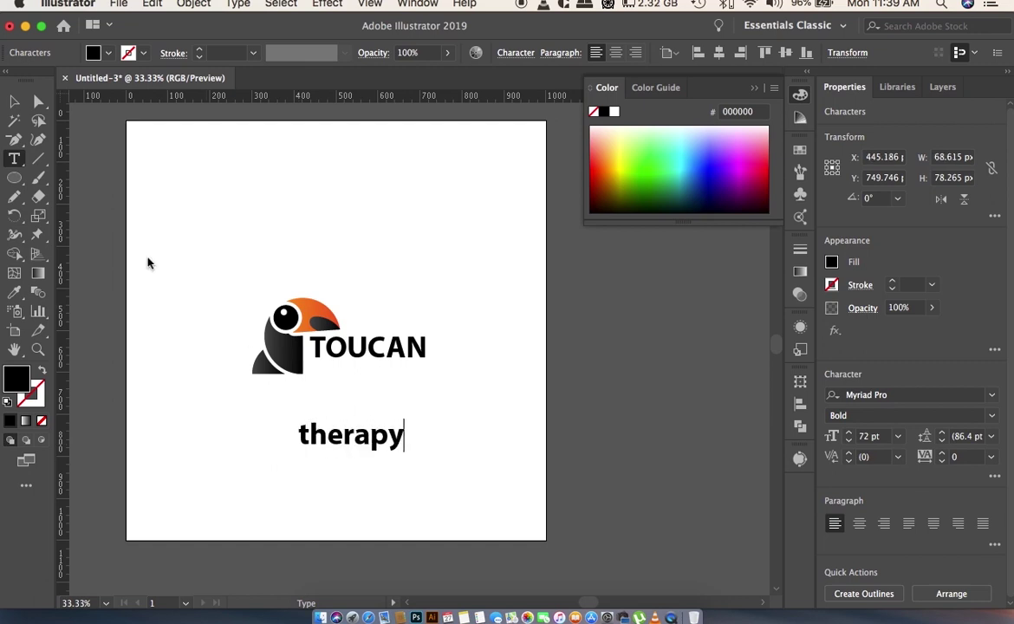
{"action": "left_click", "coordinate": [14, 101]}
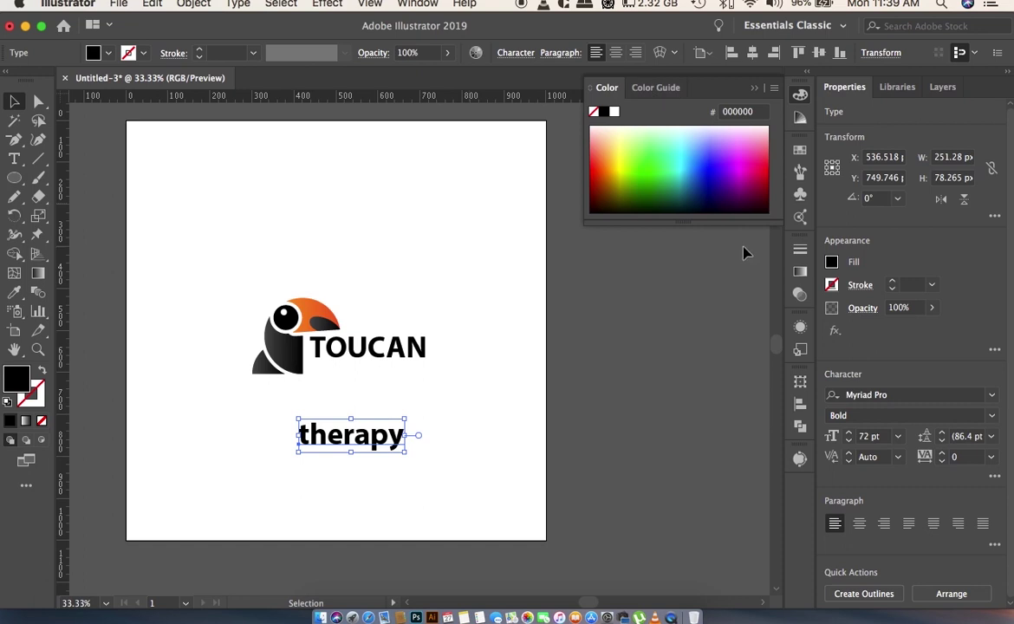
{"action": "left_click", "coordinate": [514, 53]}
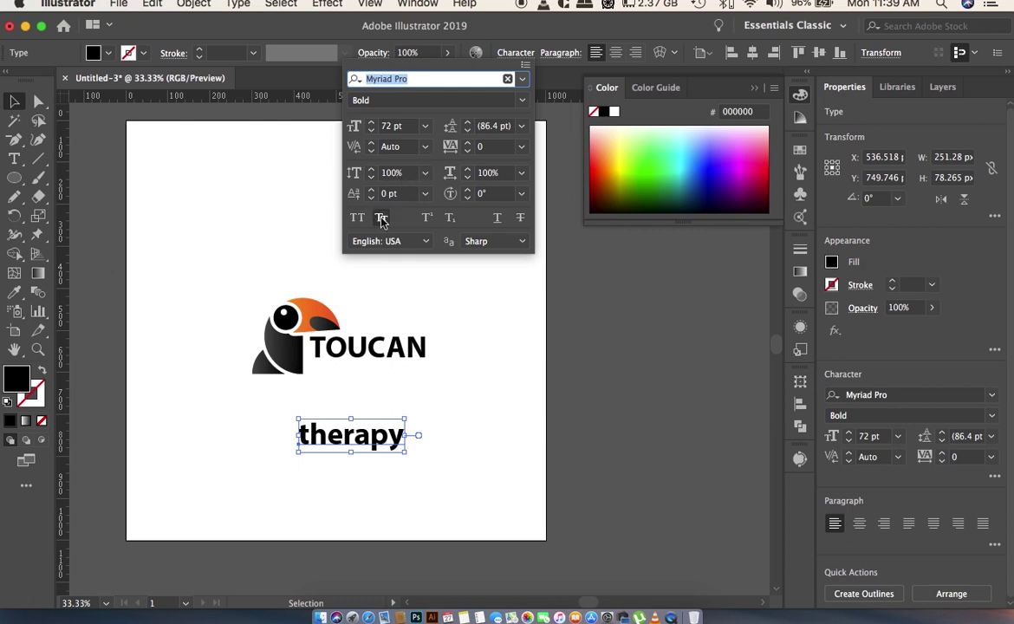
{"action": "left_click", "coordinate": [521, 101]}
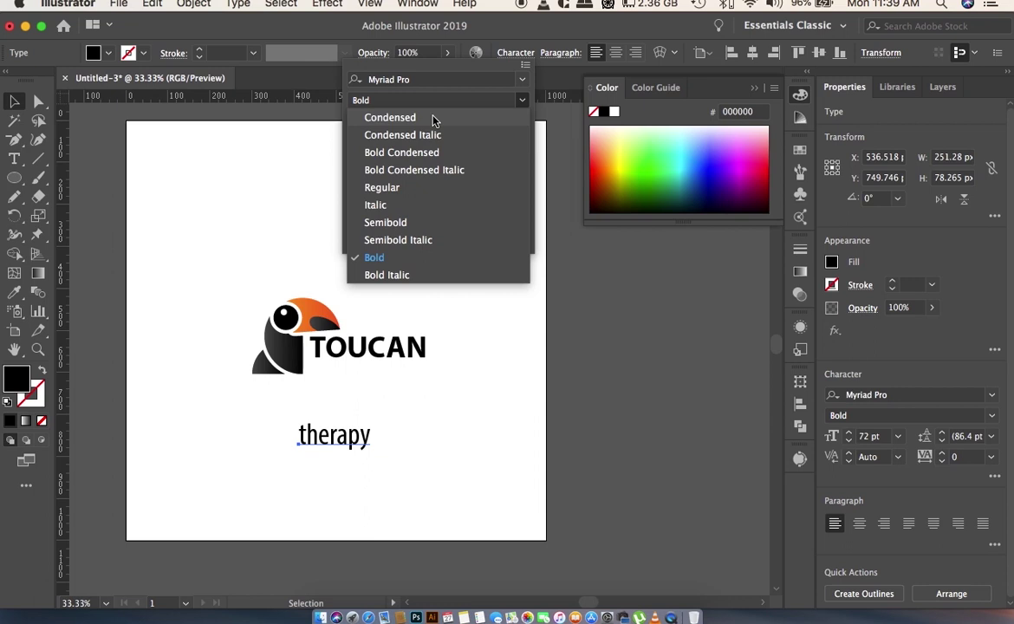
{"action": "left_click", "coordinate": [433, 118]}
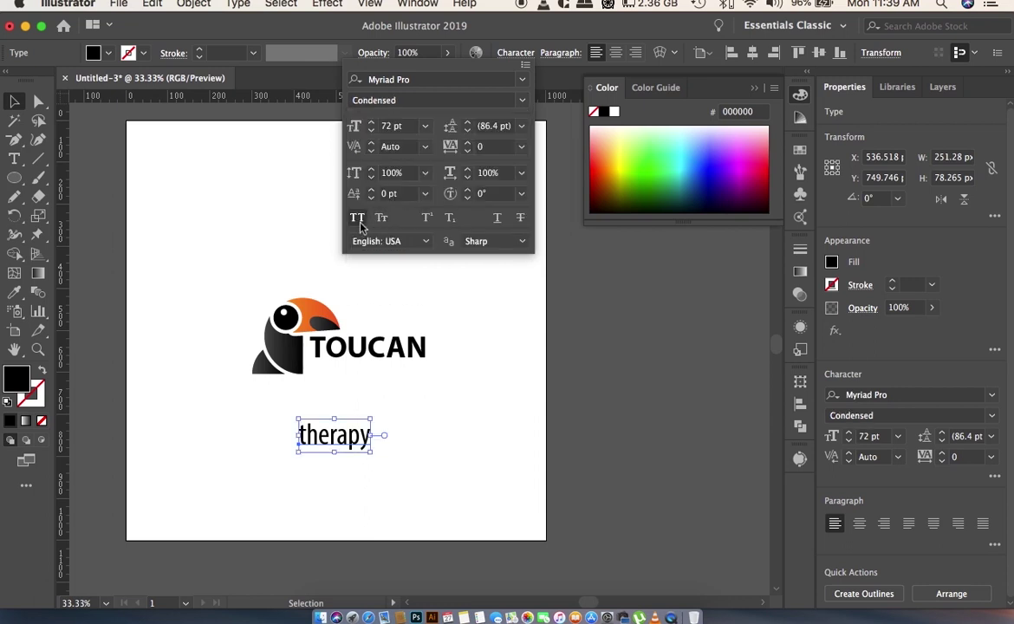
{"action": "left_click", "coordinate": [359, 220]}
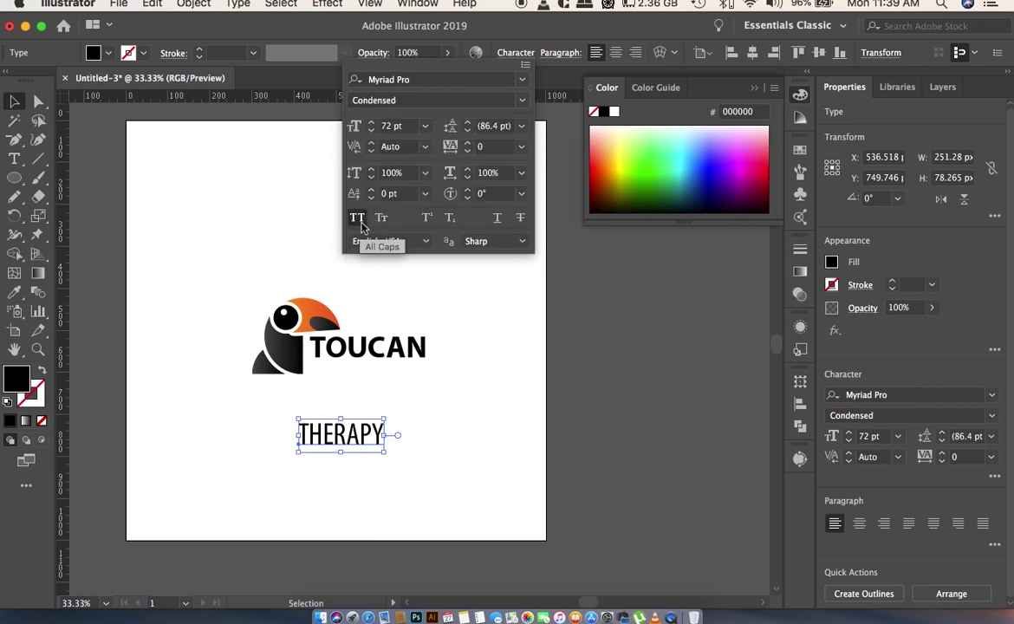
- Make THERAPY 36 pt Regular and move it up under TOUCAN
{"action": "left_click", "coordinate": [427, 127]}
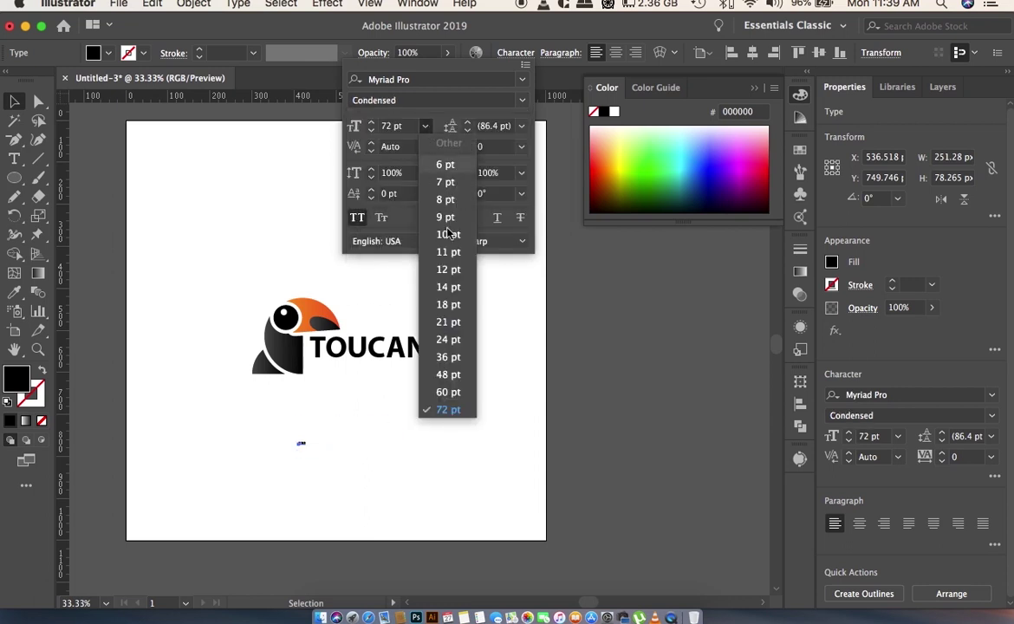
{"action": "left_click", "coordinate": [449, 358]}
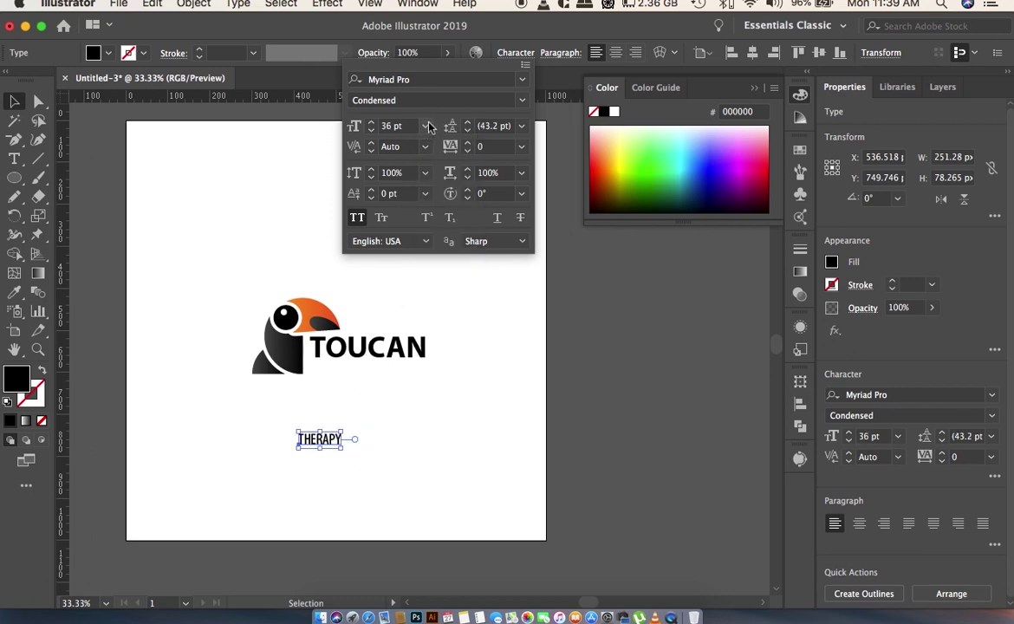
{"action": "left_click", "coordinate": [521, 102]}
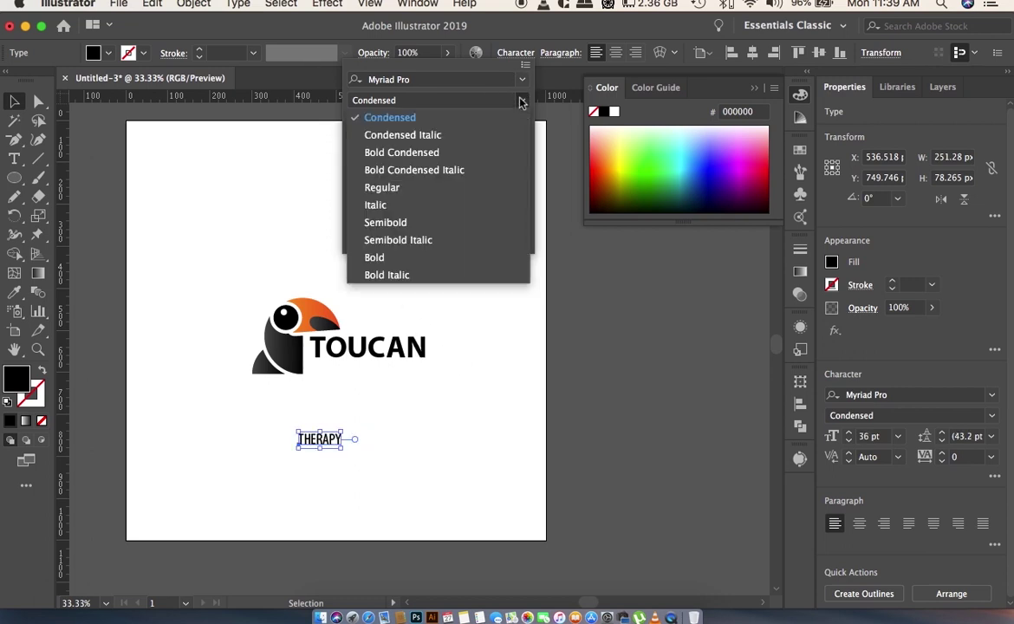
{"action": "left_click", "coordinate": [450, 197]}
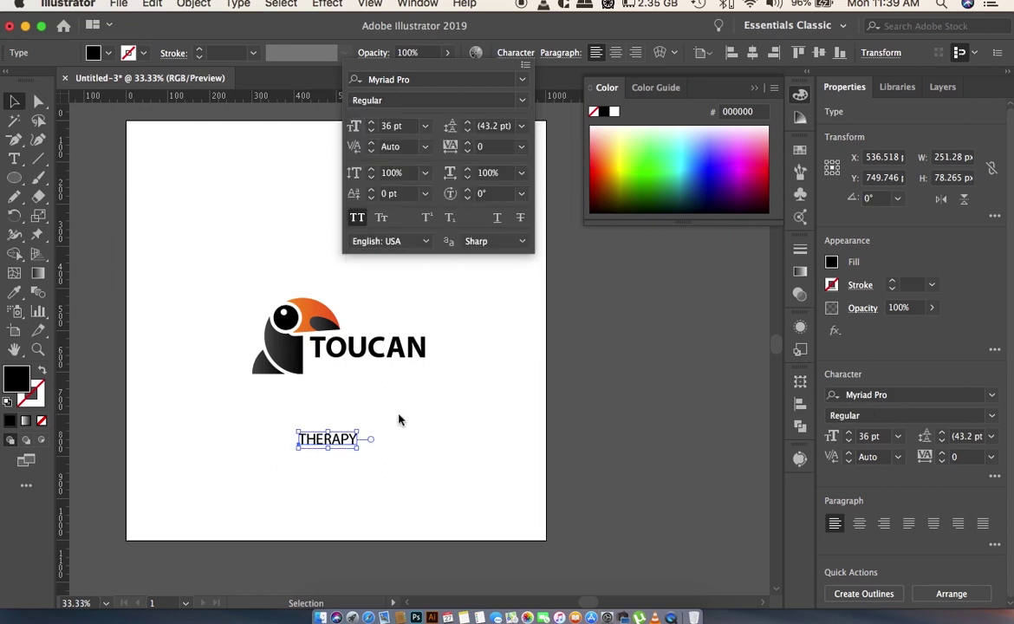
{"action": "left_click", "coordinate": [425, 126]}
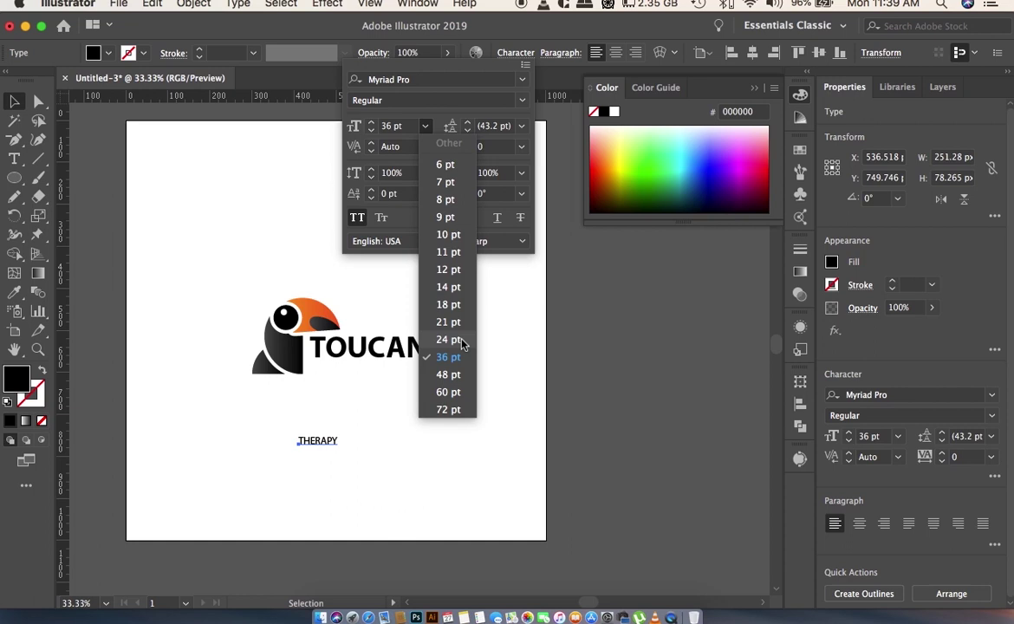
{"action": "left_click", "coordinate": [448, 357]}
{"action": "left_click", "coordinate": [330, 445]}
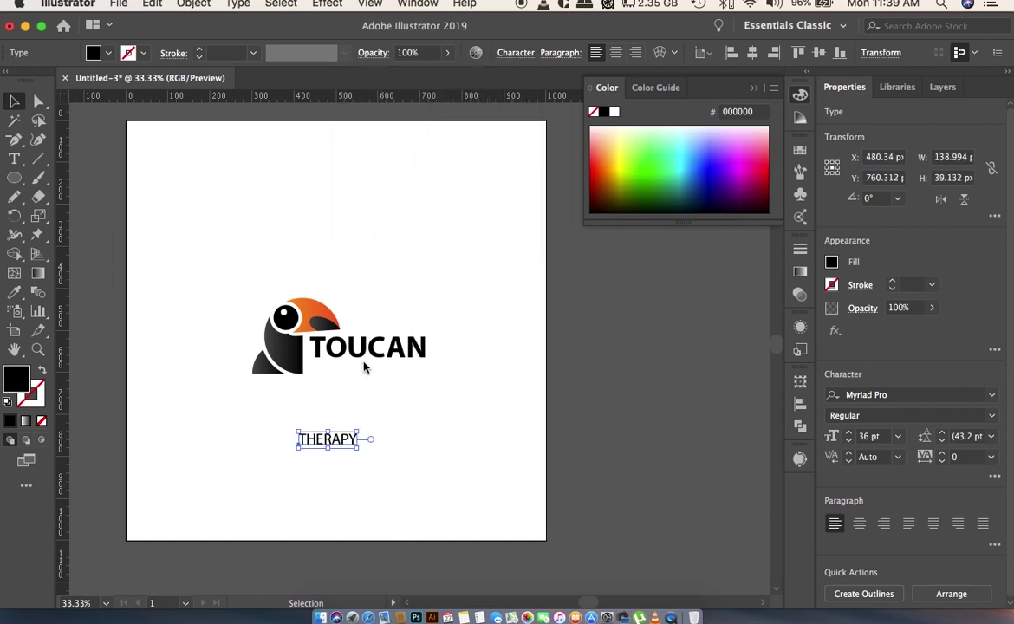
{"action": "left_click_drag", "start_coordinate": [343, 441], "coordinate": [360, 370]}
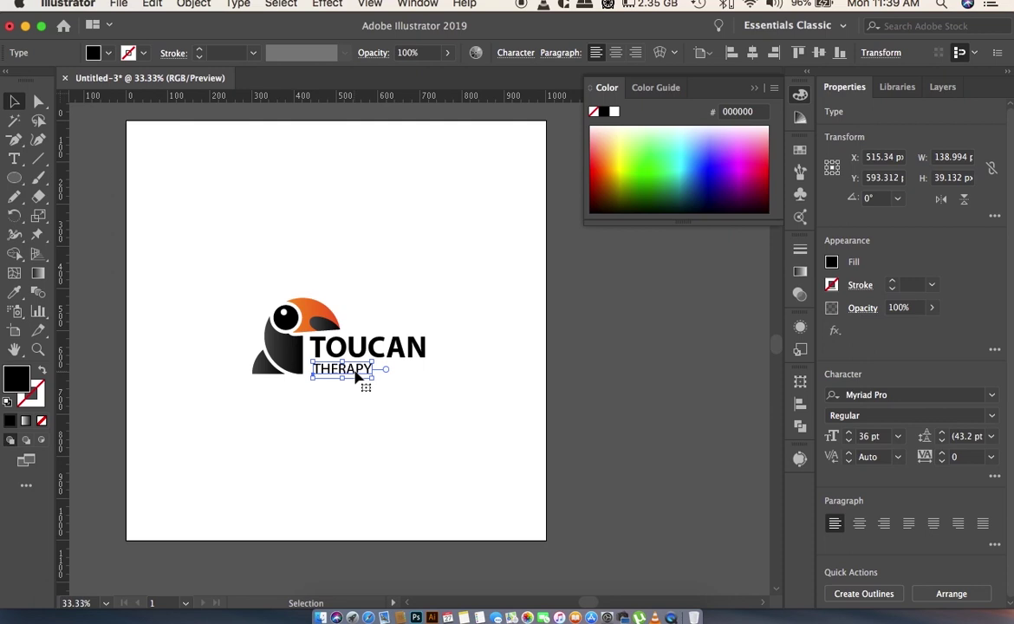
- Try THERAPY letter tracking at 1000, then at 800
{"action": "left_click", "coordinate": [514, 53]}
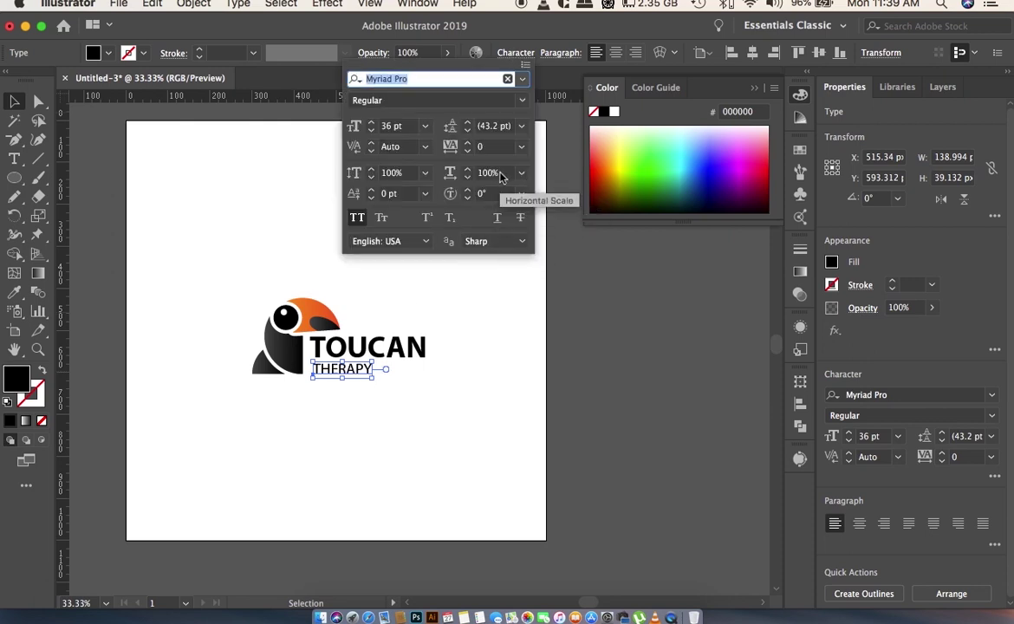
{"action": "left_click", "coordinate": [498, 150]}
{"action": "type", "text": "10"}
{"action": "key", "text": "Return"}
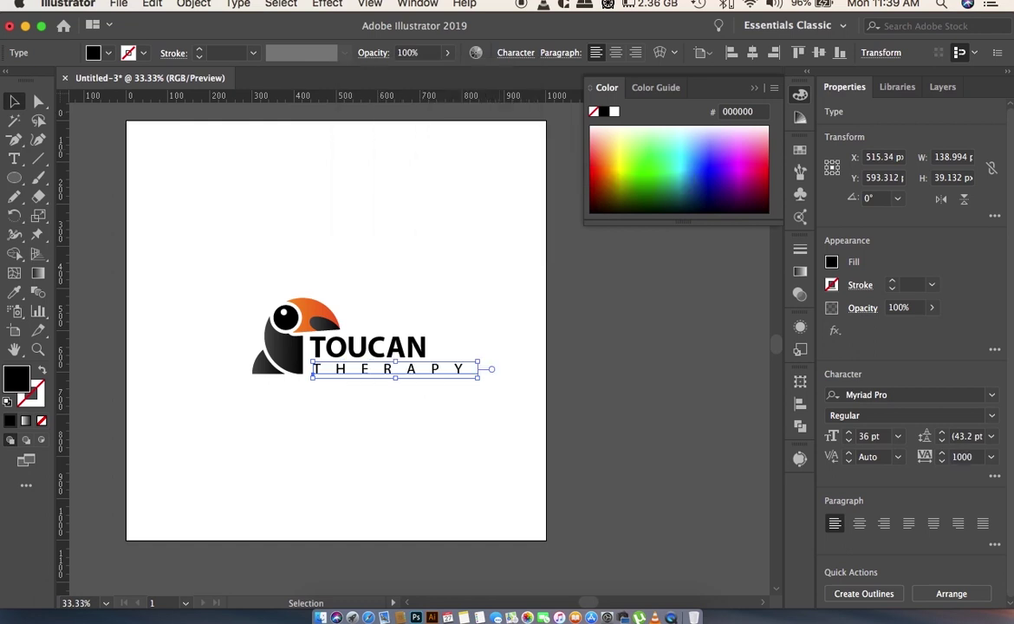
{"action": "scroll", "coordinate": [336, 347], "scroll_direction": "up", "scroll_amount": 2}
{"action": "left_click", "coordinate": [376, 535]}
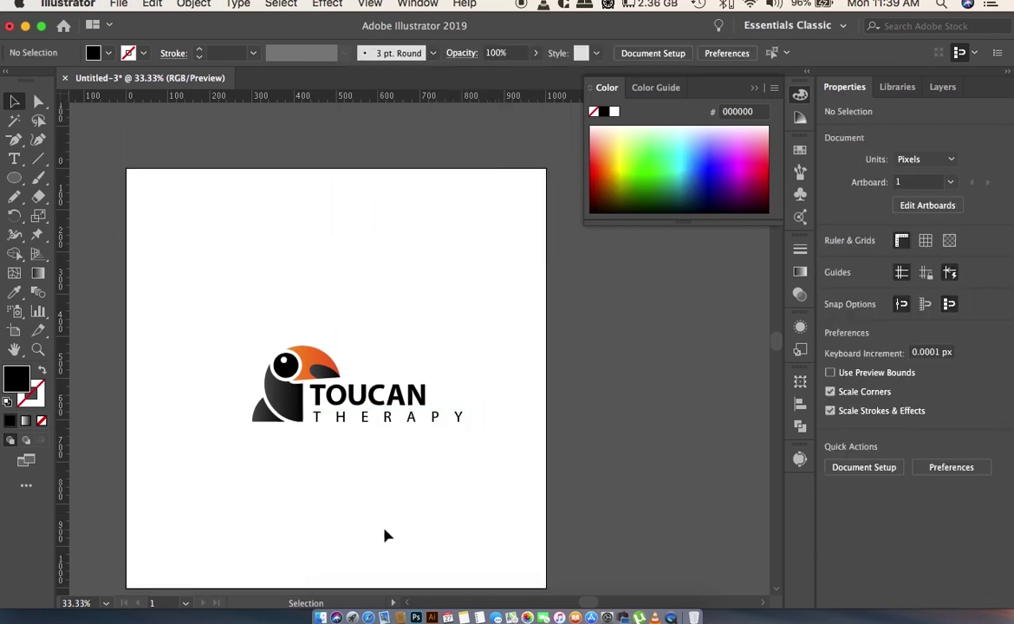
{"action": "left_click", "coordinate": [427, 425]}
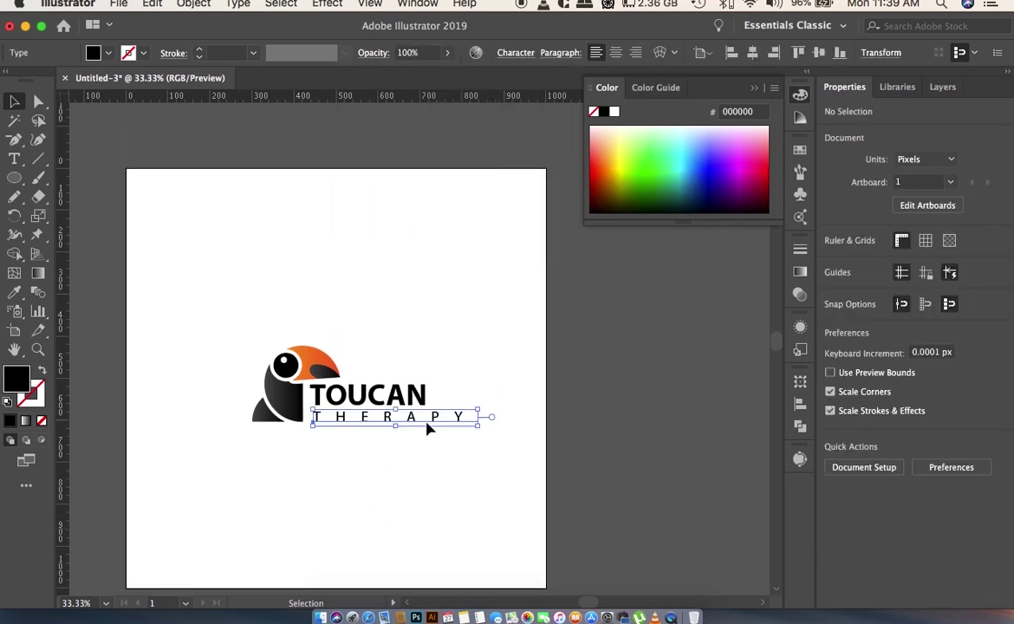
{"action": "left_click", "coordinate": [516, 53]}
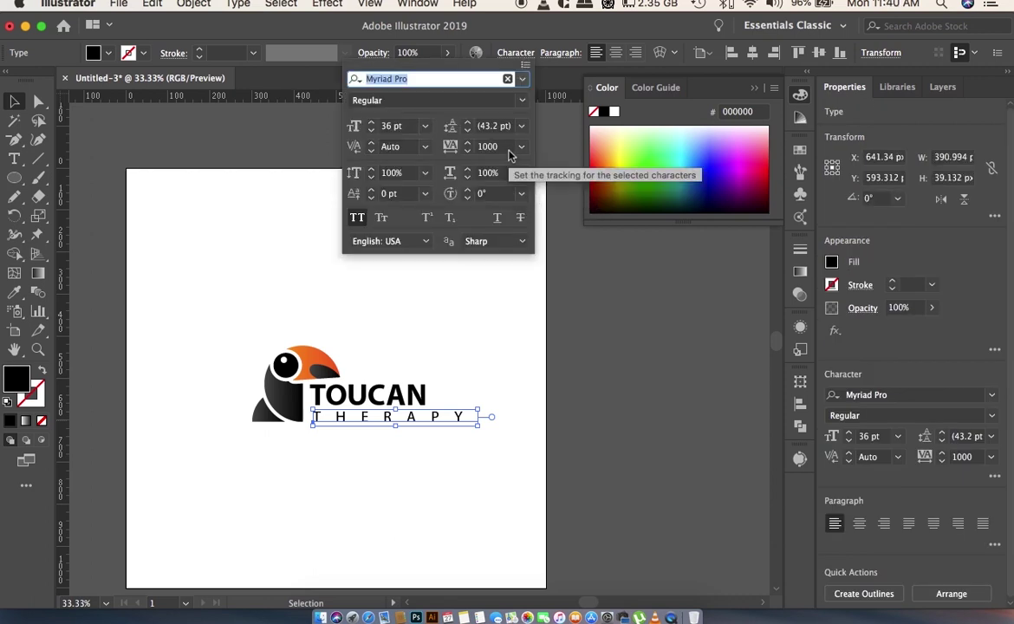
{"action": "left_click", "coordinate": [474, 147]}
{"action": "type", "text": "8"}
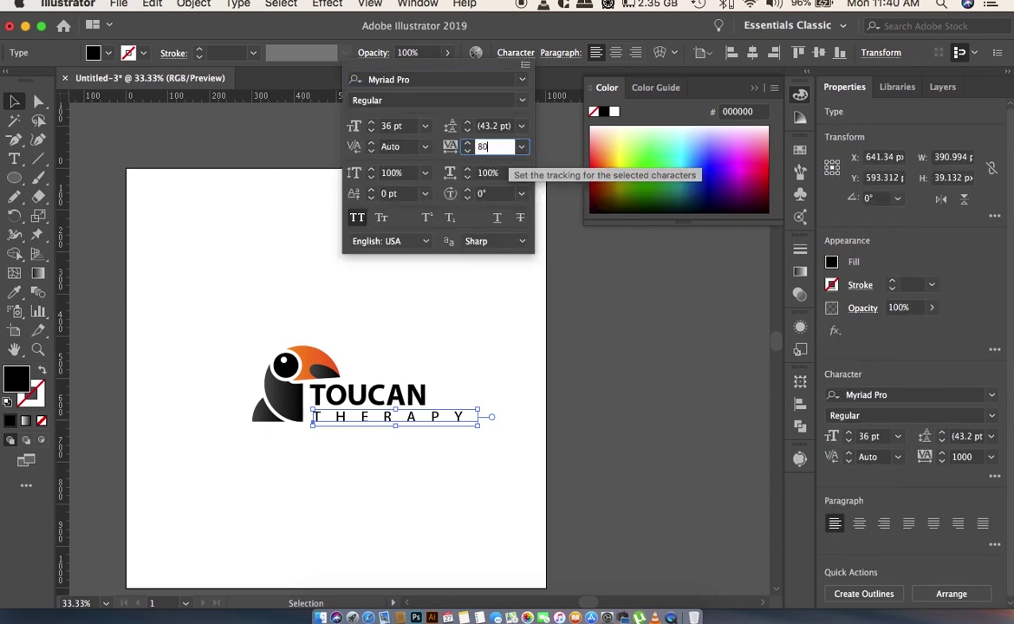
{"action": "key", "text": "Return"}
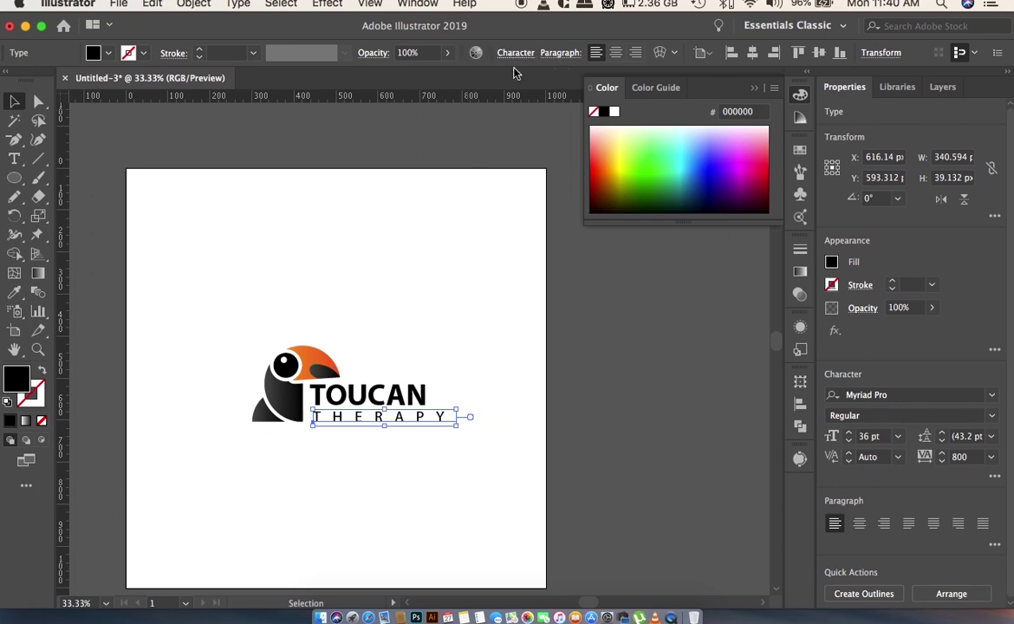
- Settle THERAPY's tracking at 600 and deselect to check the span
{"action": "left_click", "coordinate": [515, 53]}
{"action": "double_click", "coordinate": [483, 147]}
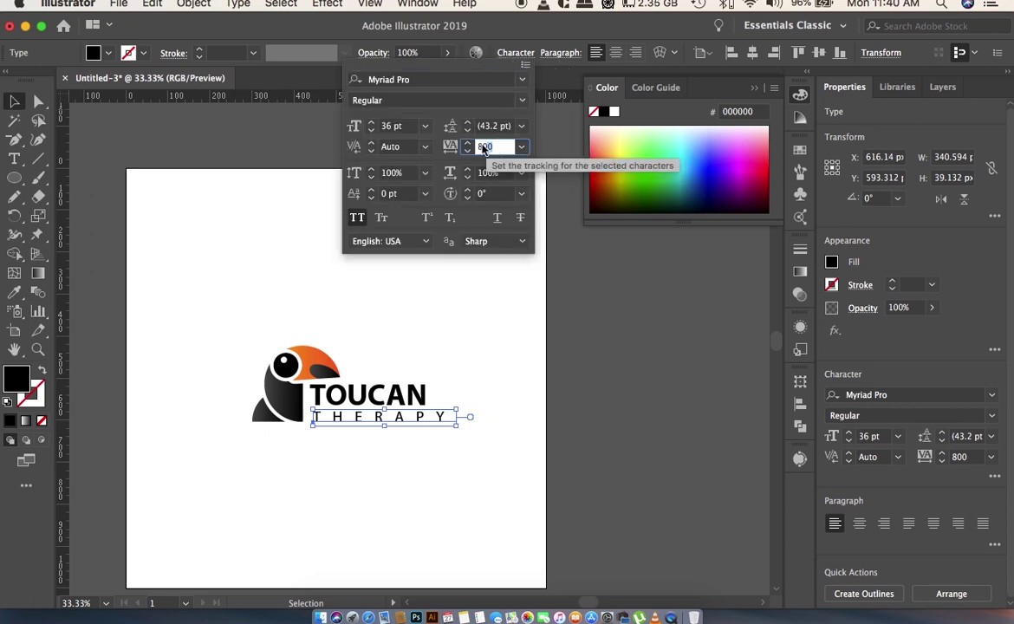
{"action": "type", "text": "600"}
{"action": "key", "text": "Return"}
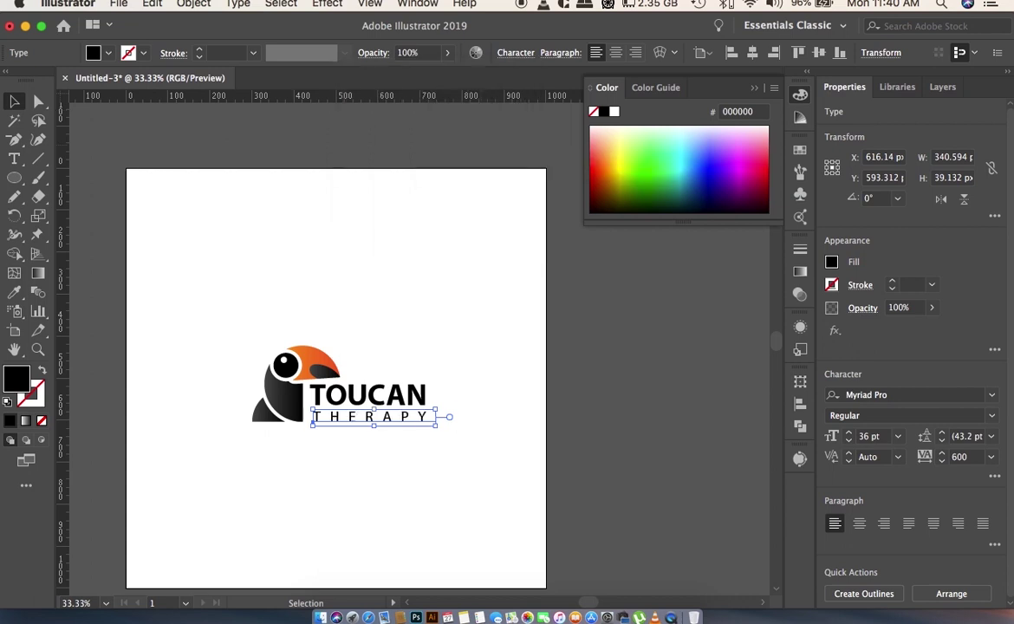
{"action": "left_click", "coordinate": [420, 526]}
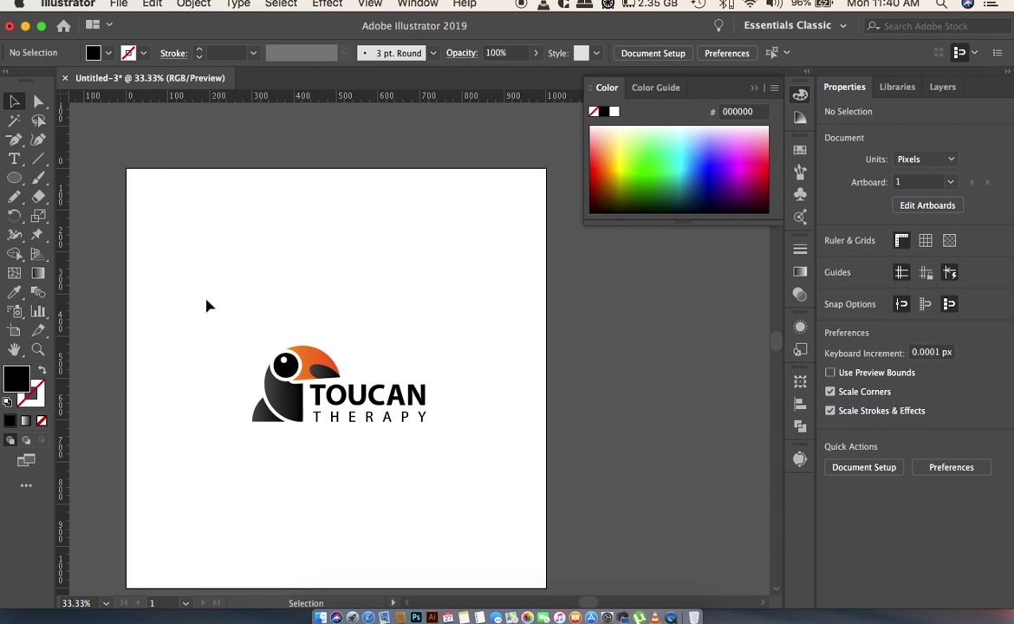
- Move the full toucan logo lockup up and left toward the artboard centre, then fit the view
{"action": "left_click_drag", "start_coordinate": [192, 318], "coordinate": [502, 502]}
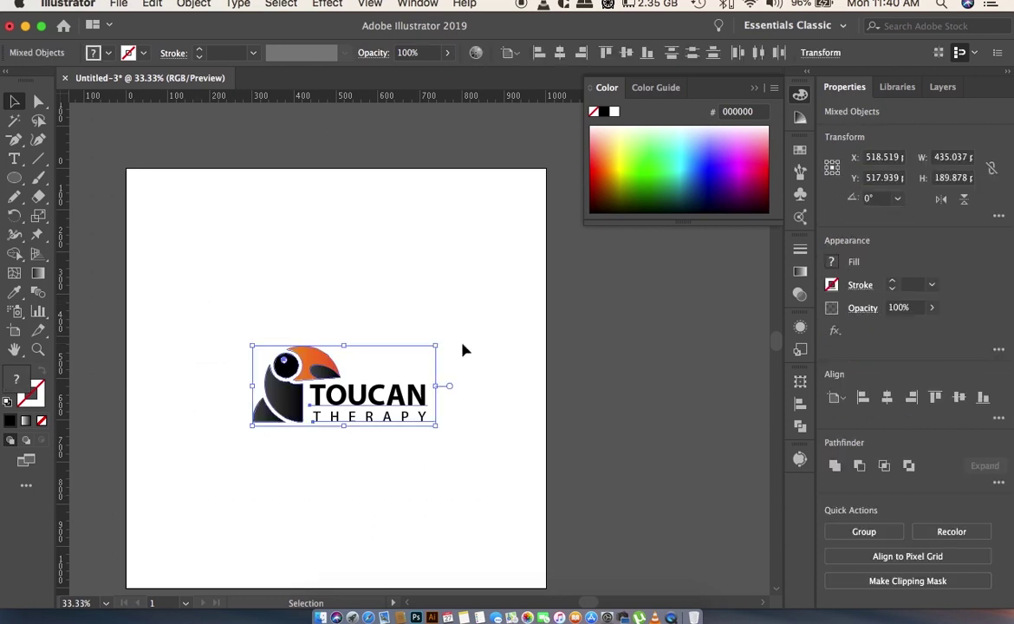
{"action": "key", "text": "super+minus"}
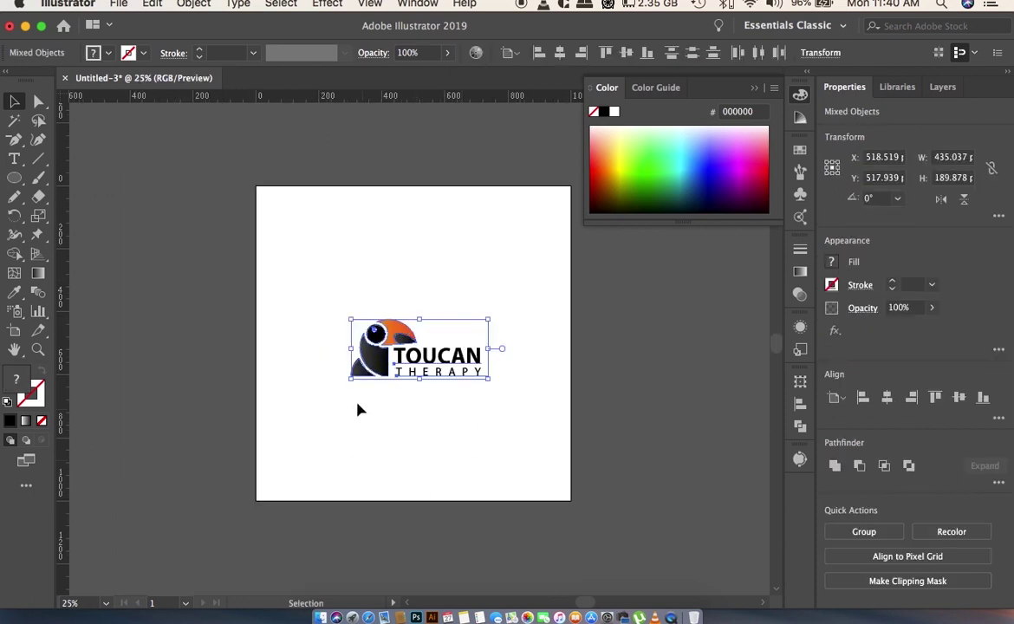
{"action": "left_click_drag", "start_coordinate": [393, 338], "coordinate": [388, 327]}
{"action": "left_click", "coordinate": [446, 427]}
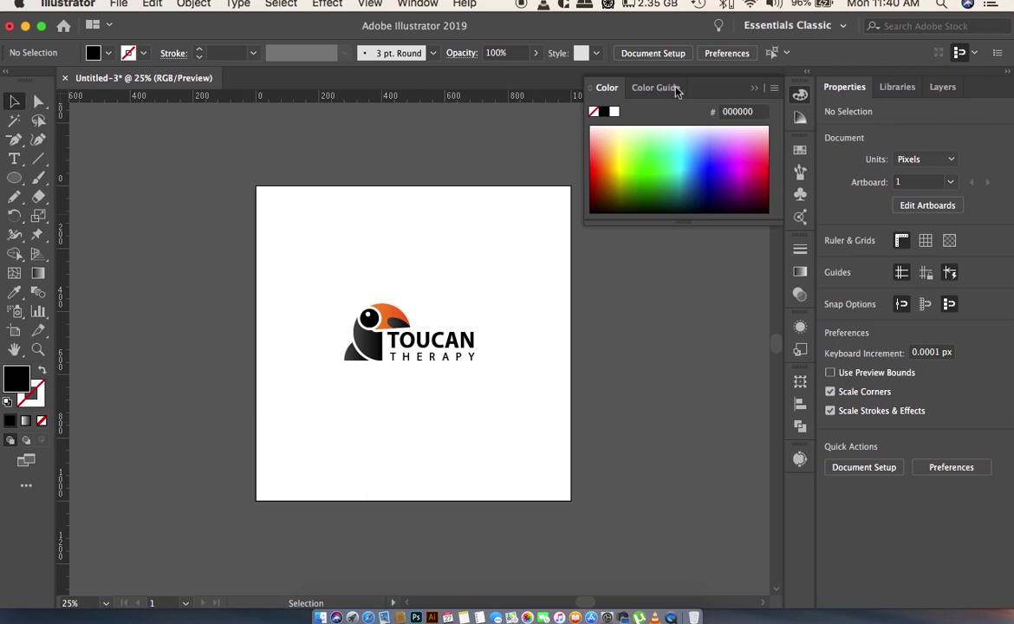
{"action": "left_click", "coordinate": [755, 88]}
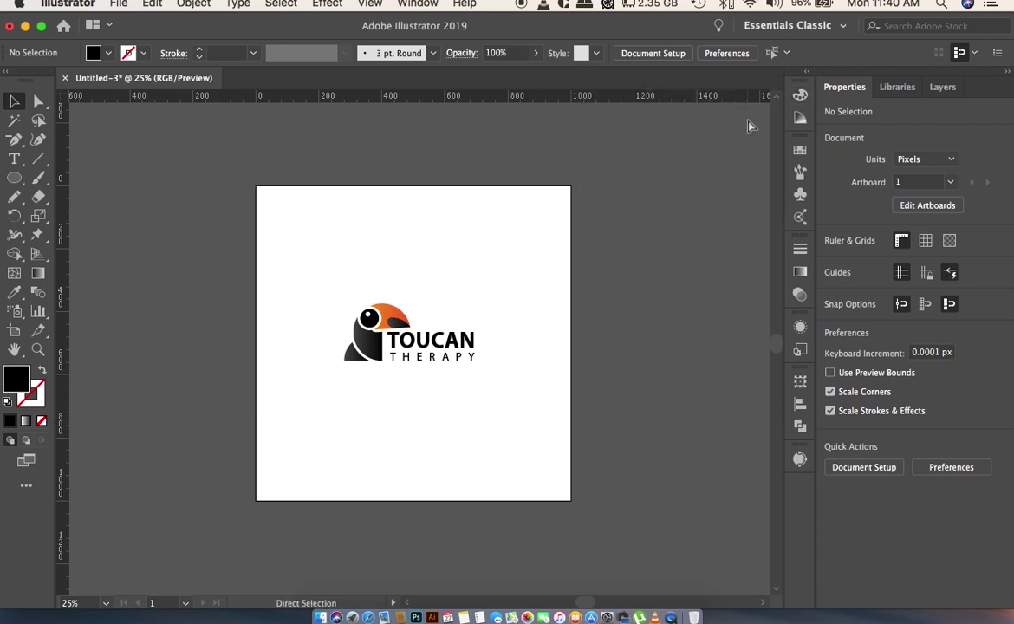
{"action": "key", "text": "ctrl+0"}
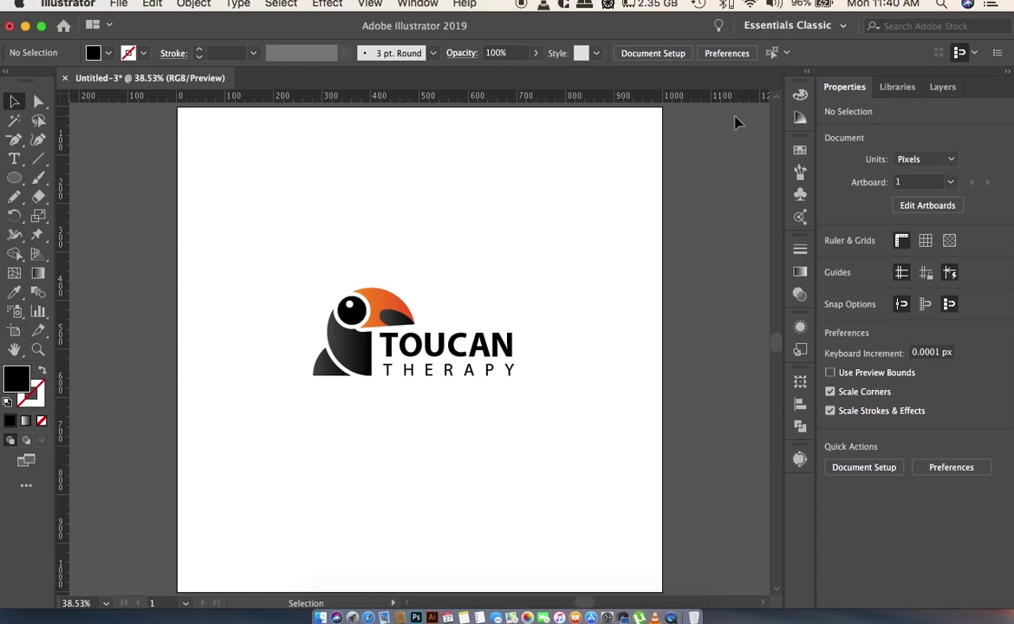